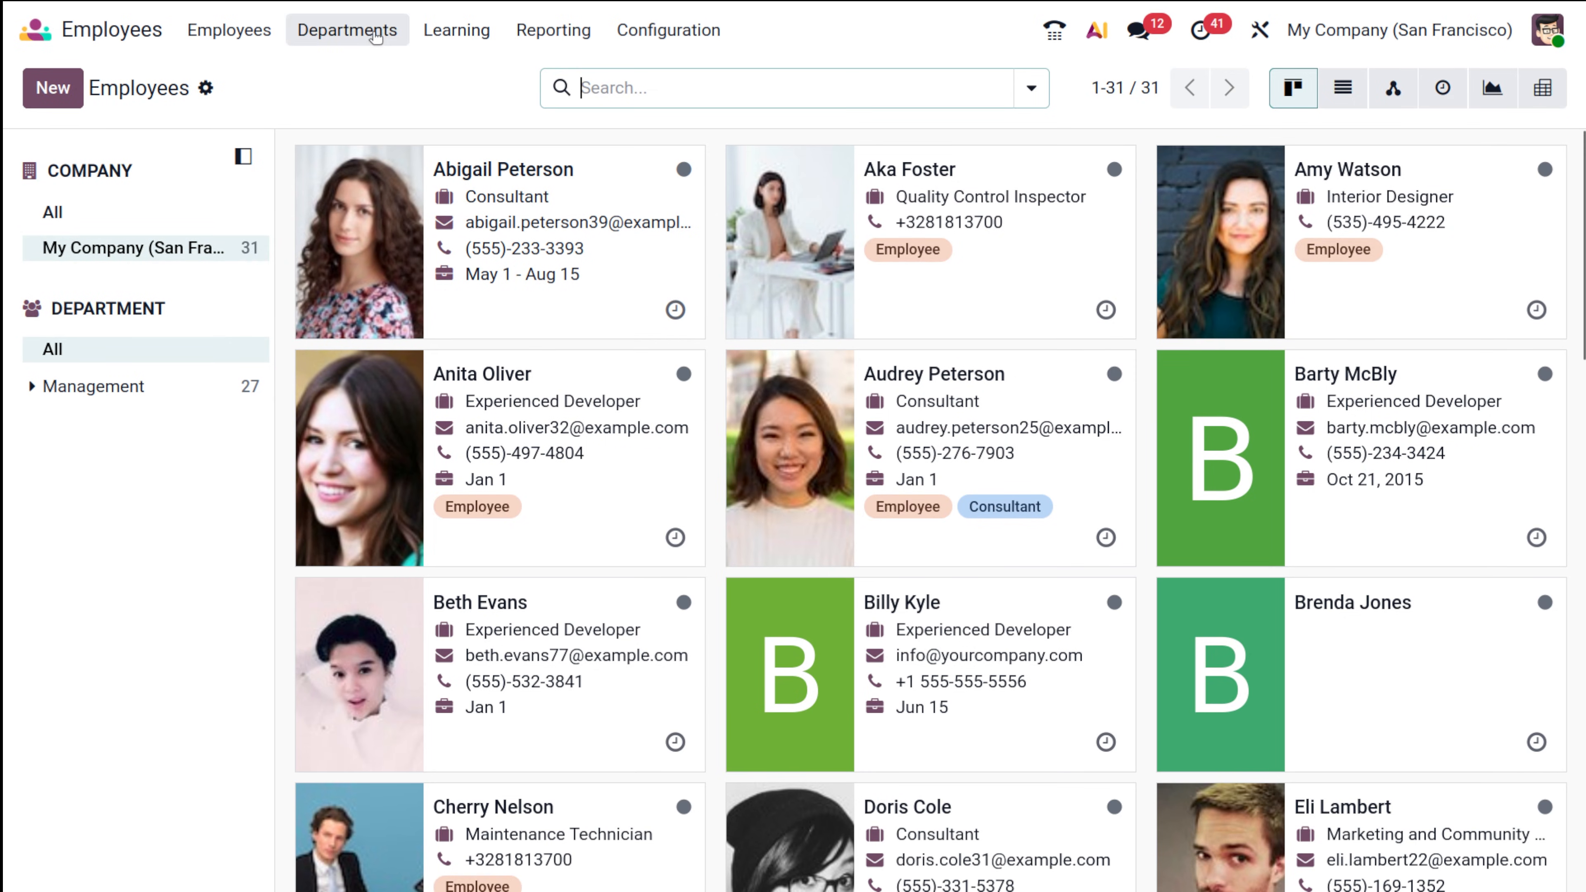
# Open the departments overview and start a new department named Purchase
pyautogui.click(375, 35)
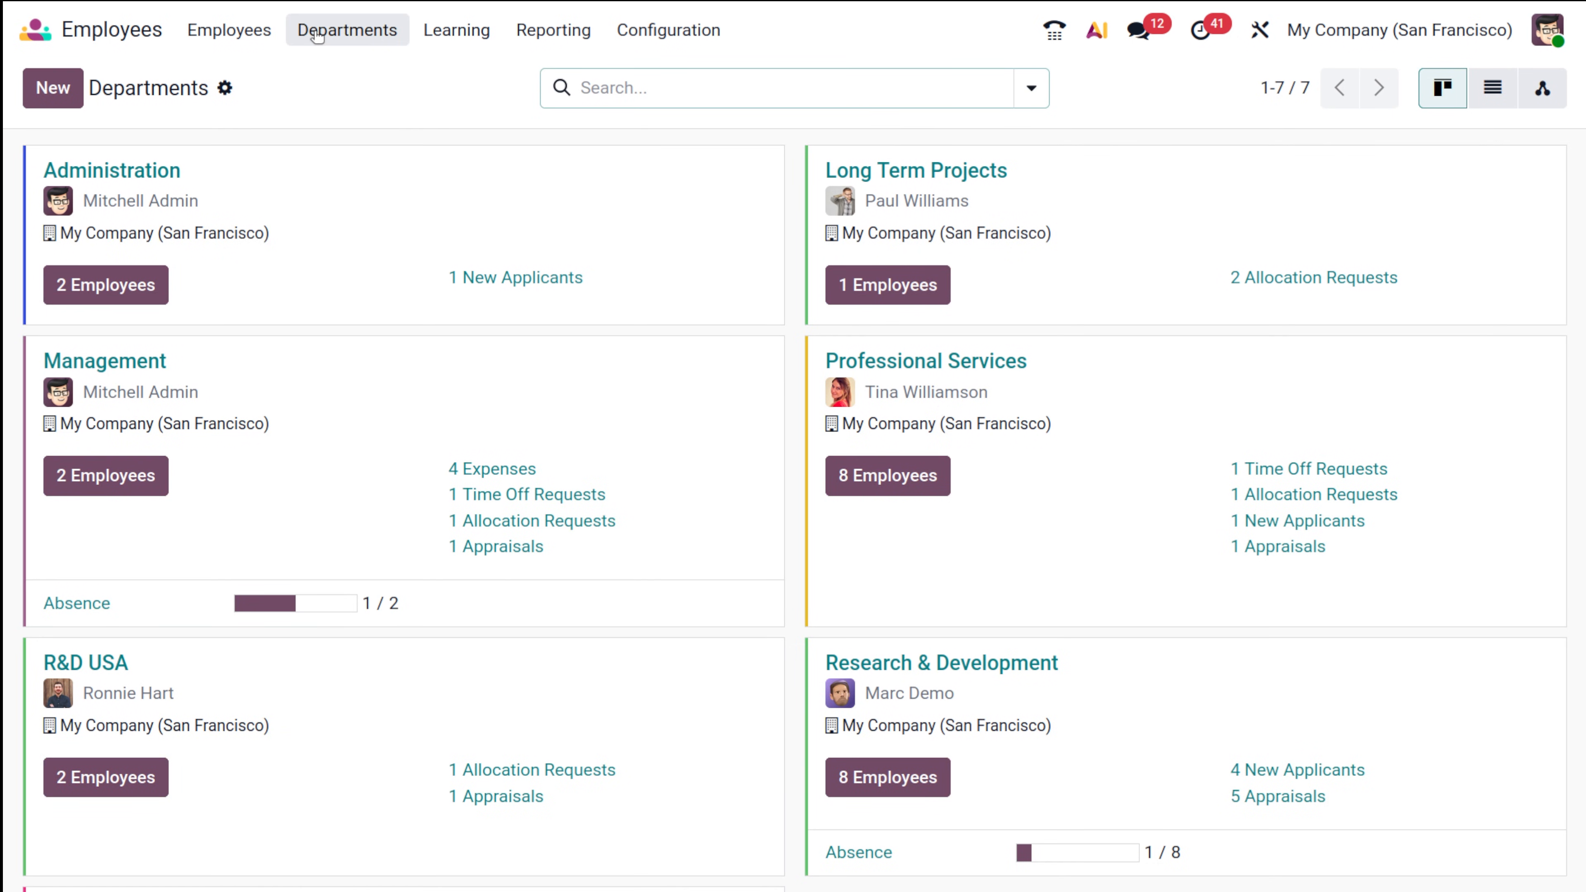
pyautogui.scroll(-3, 369, 338)
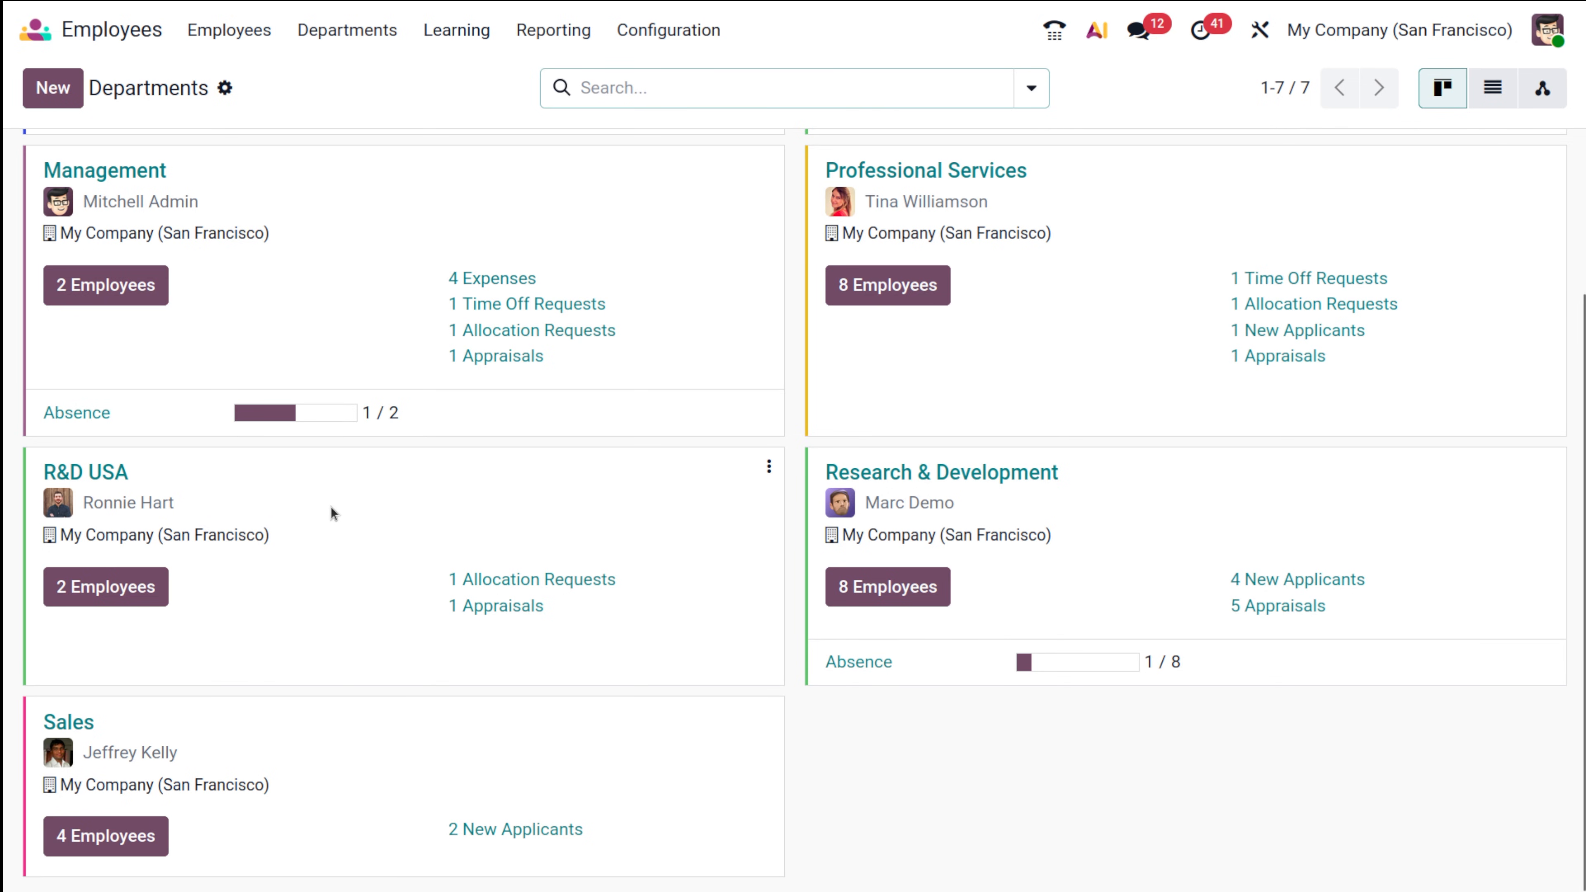
pyautogui.click(64, 105)
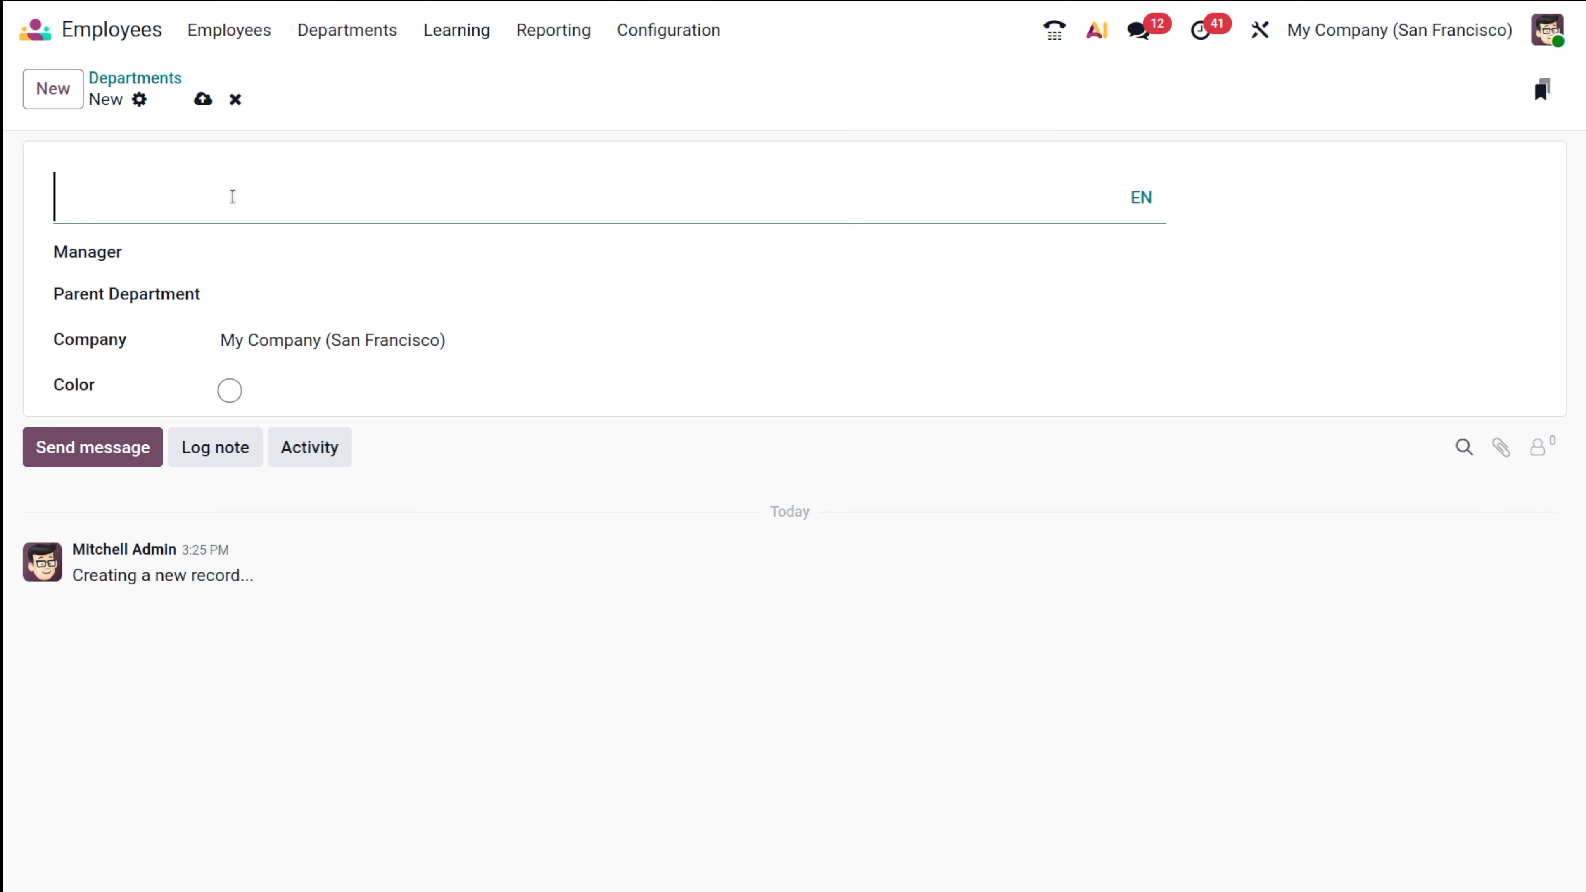
pyautogui.write('Pur')
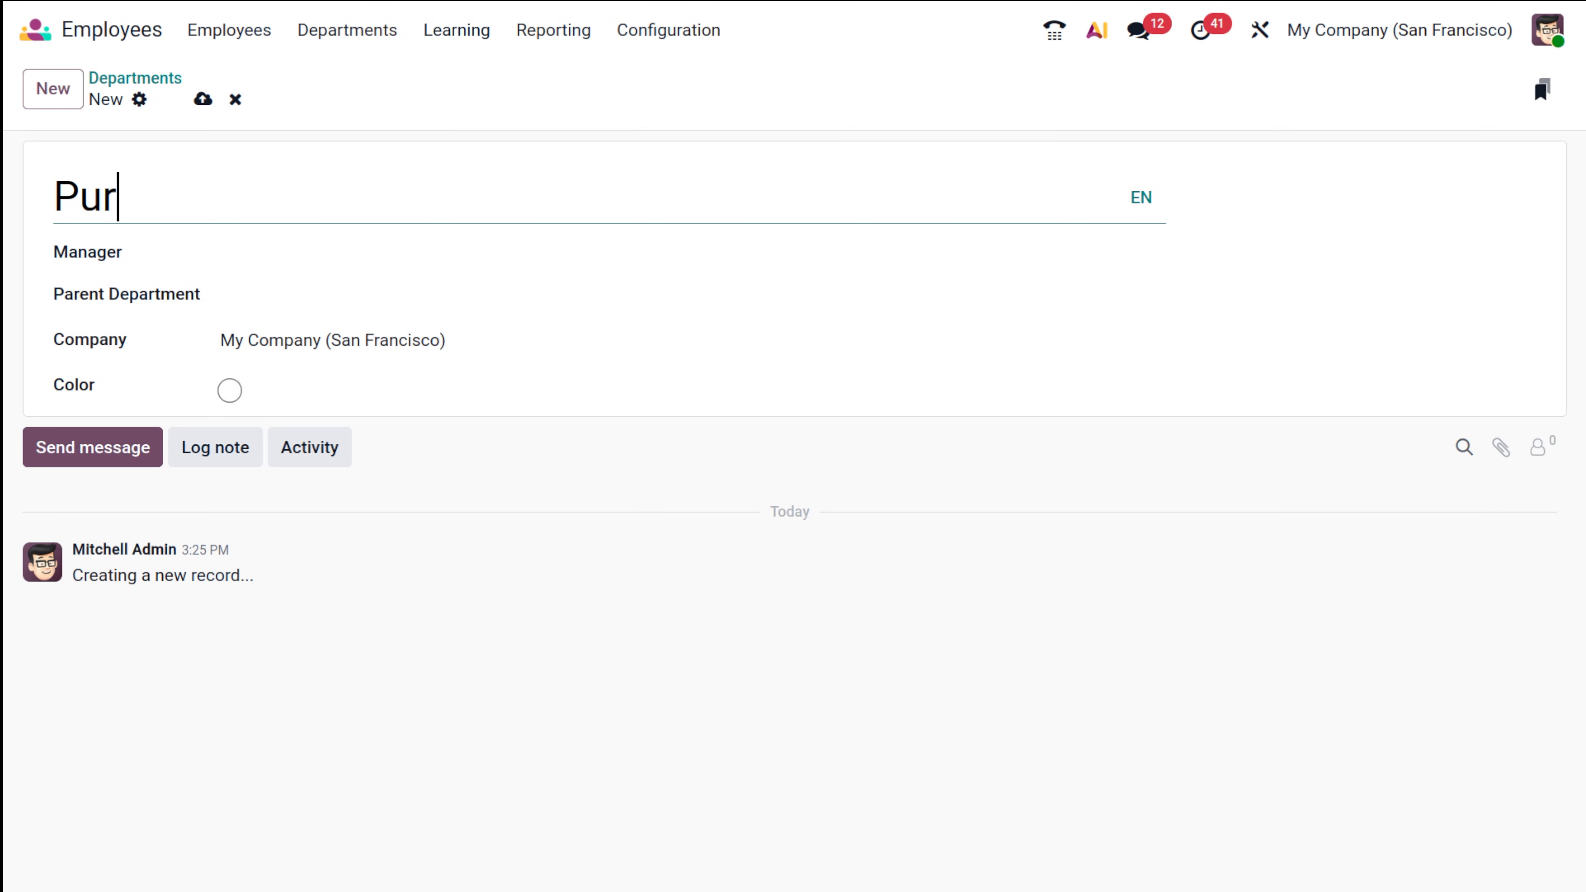
pyautogui.write('chase')
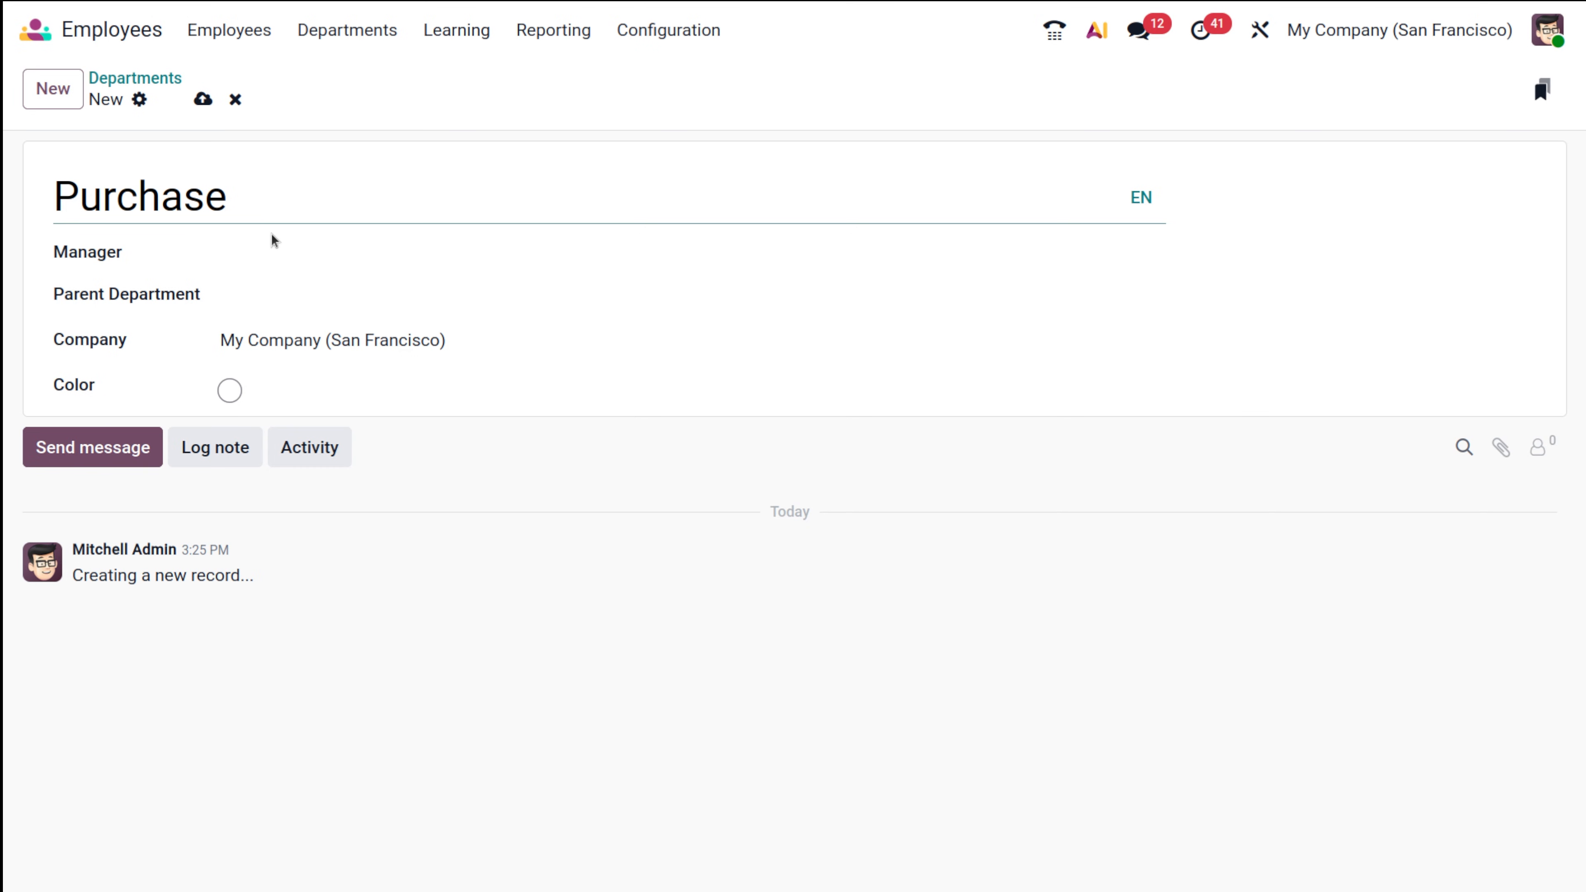
# Assign an employee as manager of the Purchase department, choose pink as its color, and save the record
pyautogui.click(277, 252)
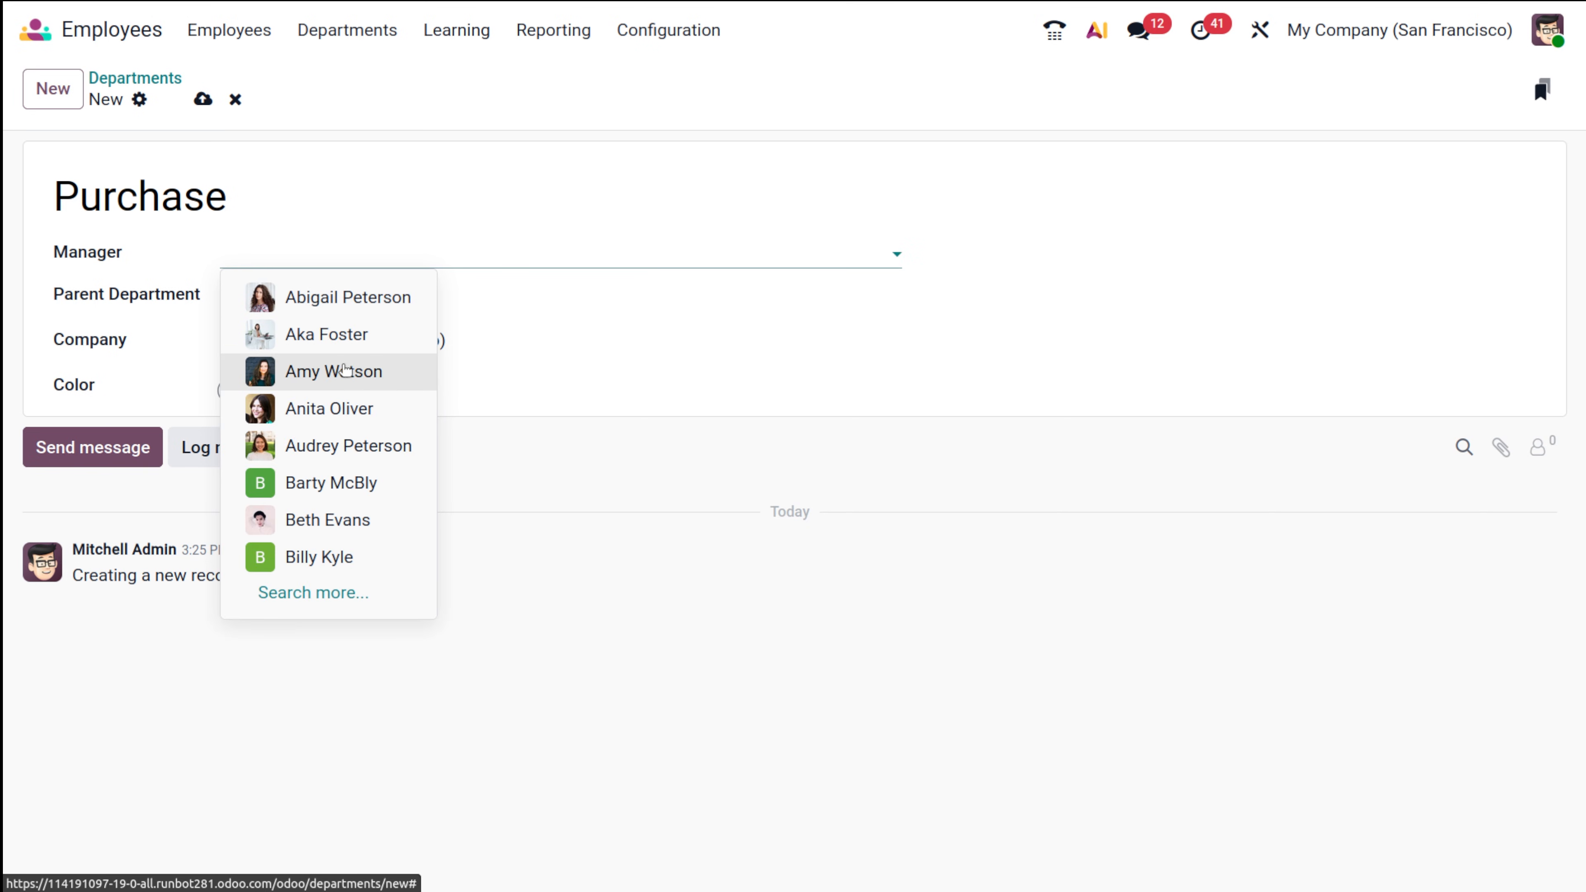
pyautogui.click(262, 371)
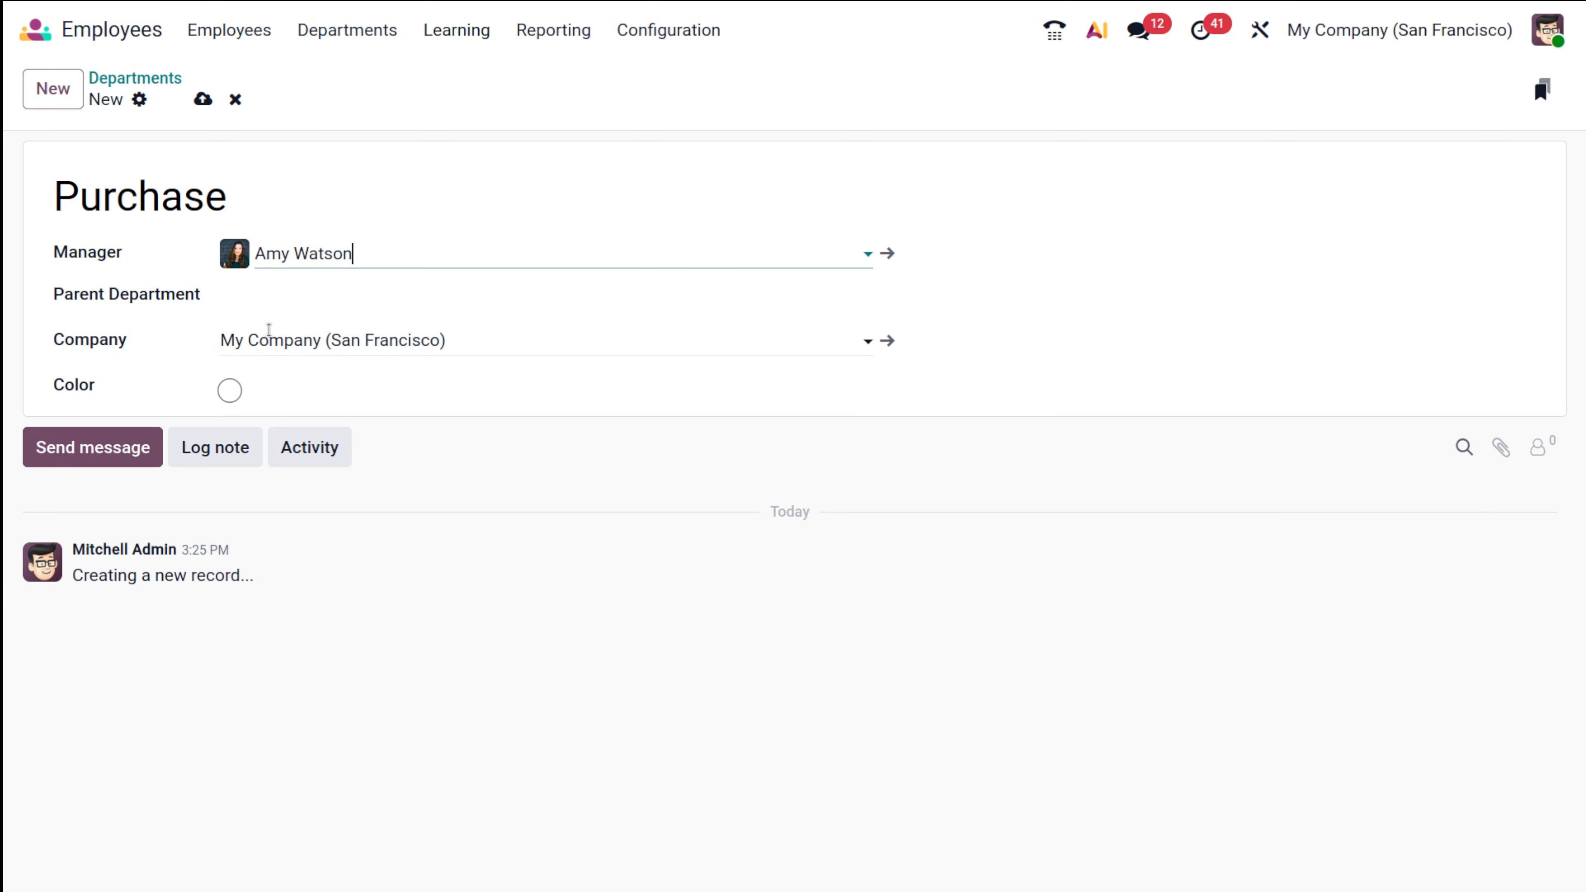
pyautogui.click(230, 390)
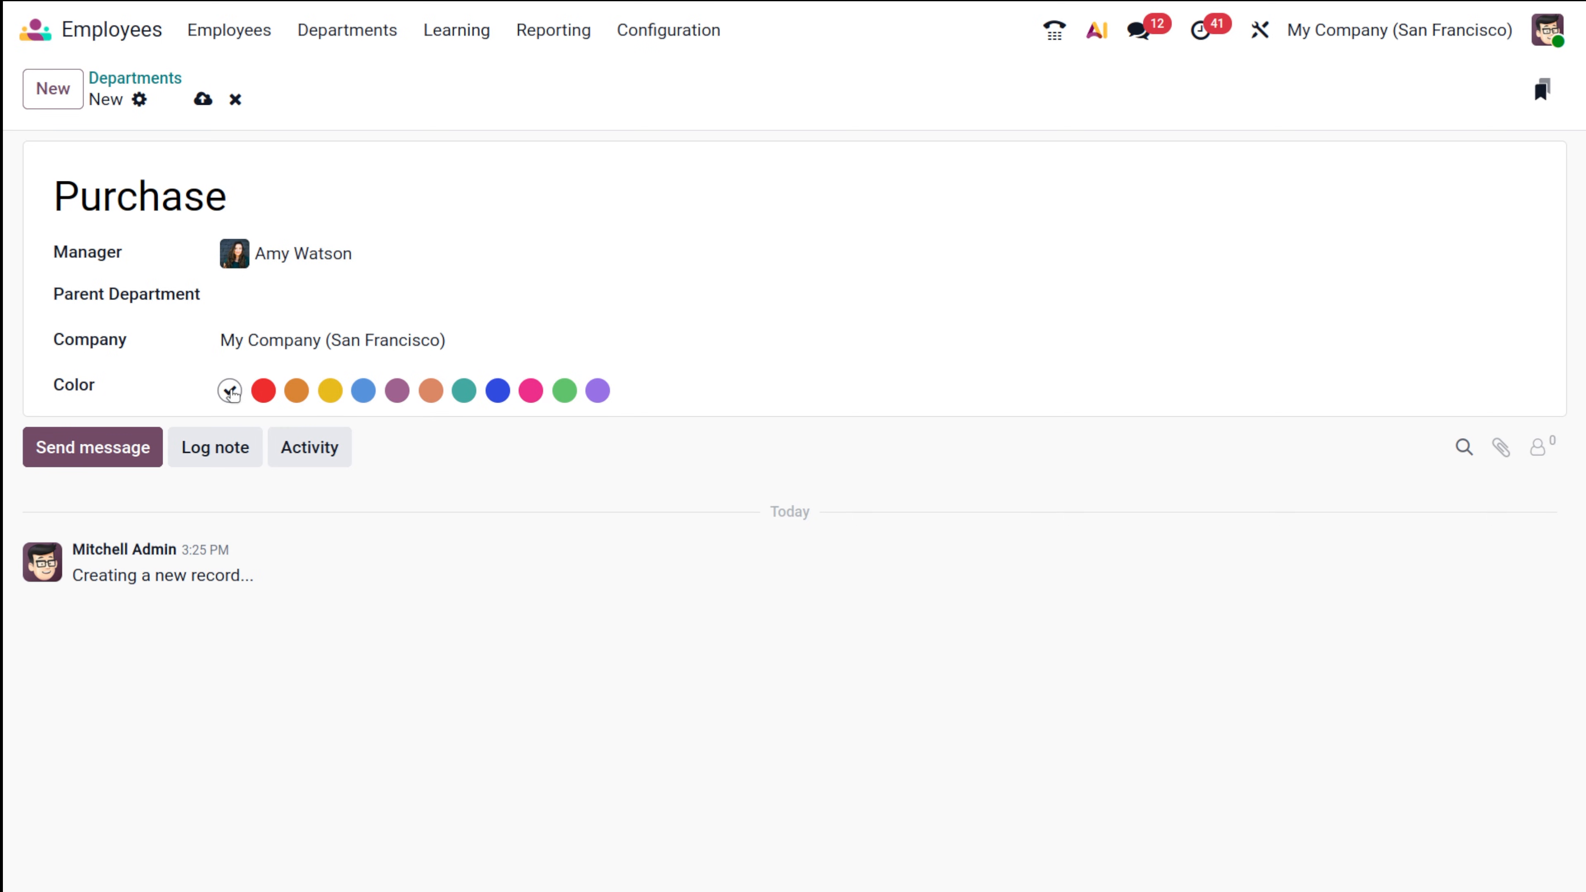
pyautogui.click(526, 394)
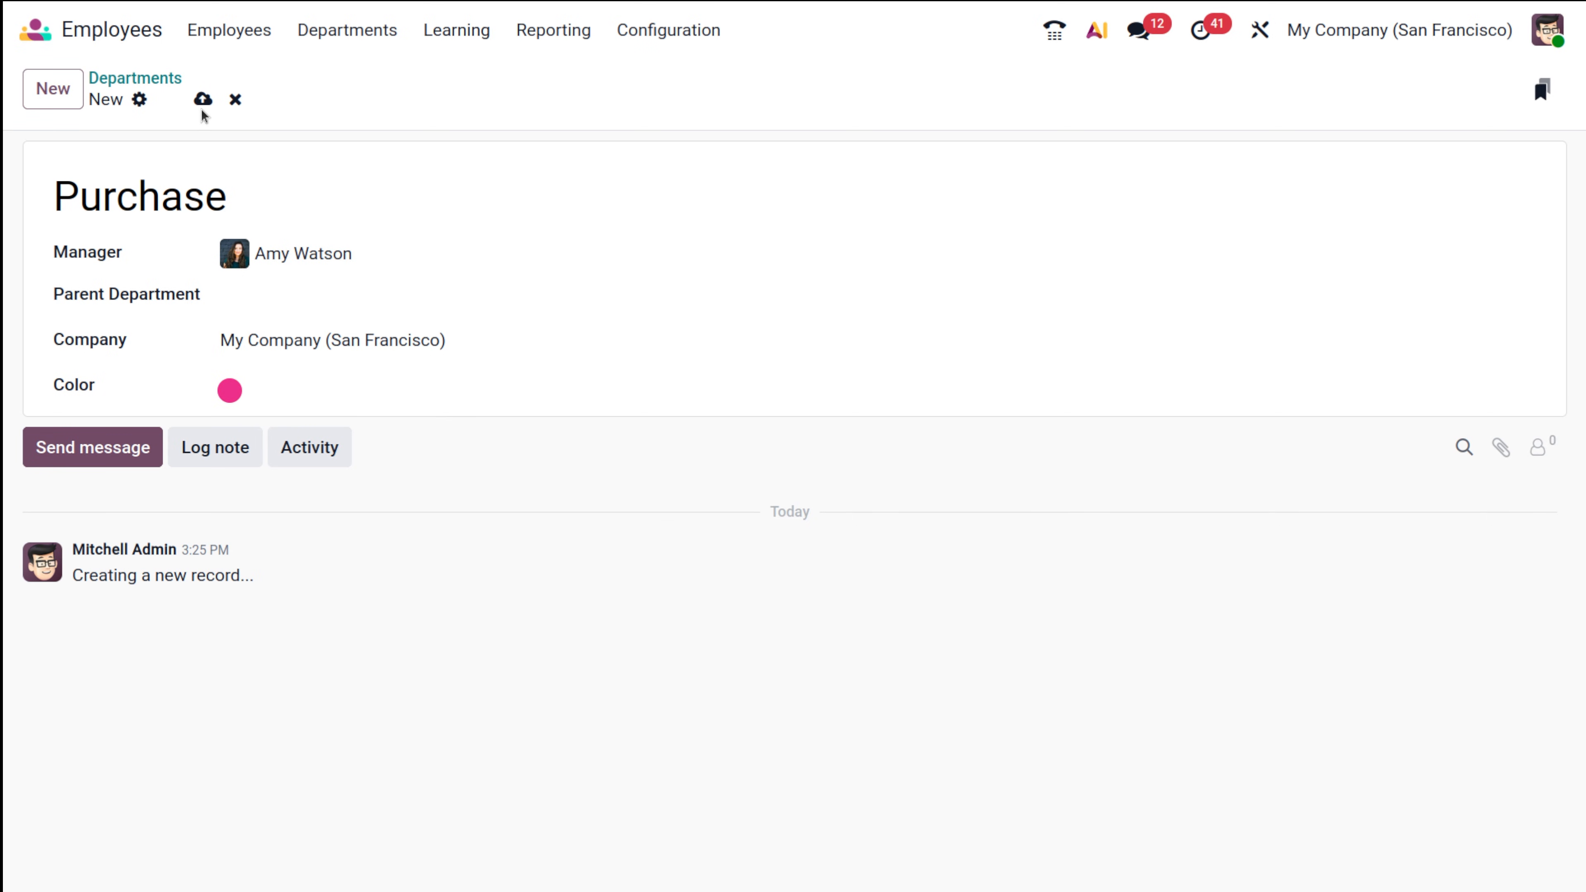
pyautogui.click(202, 101)
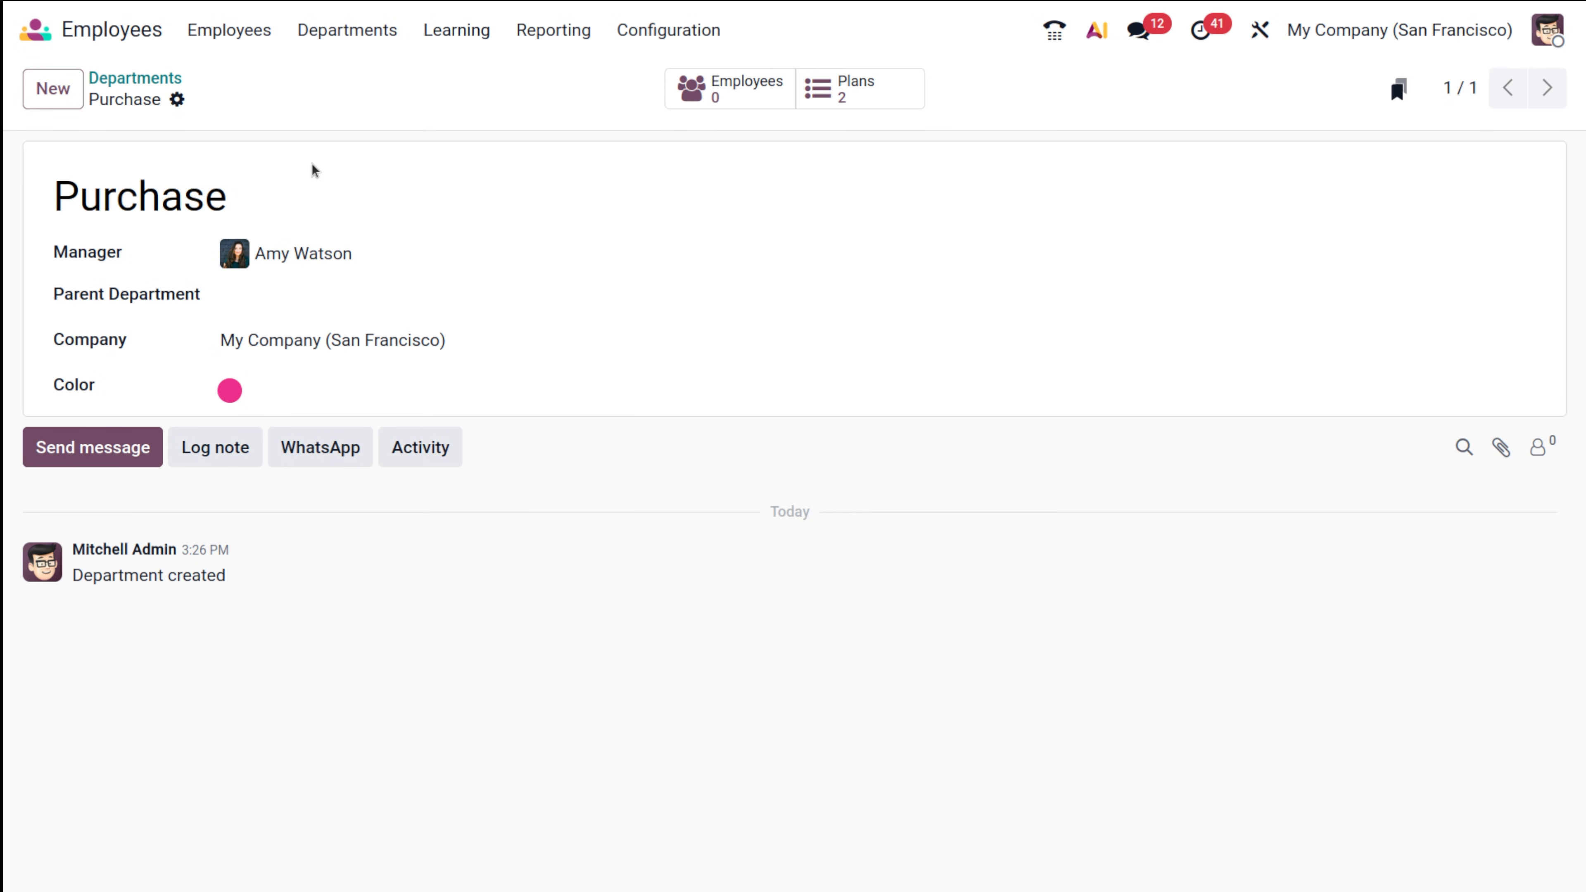
# Review the Purchase department's employee plans and its employees, and return to the departments overview
pyautogui.click(833, 85)
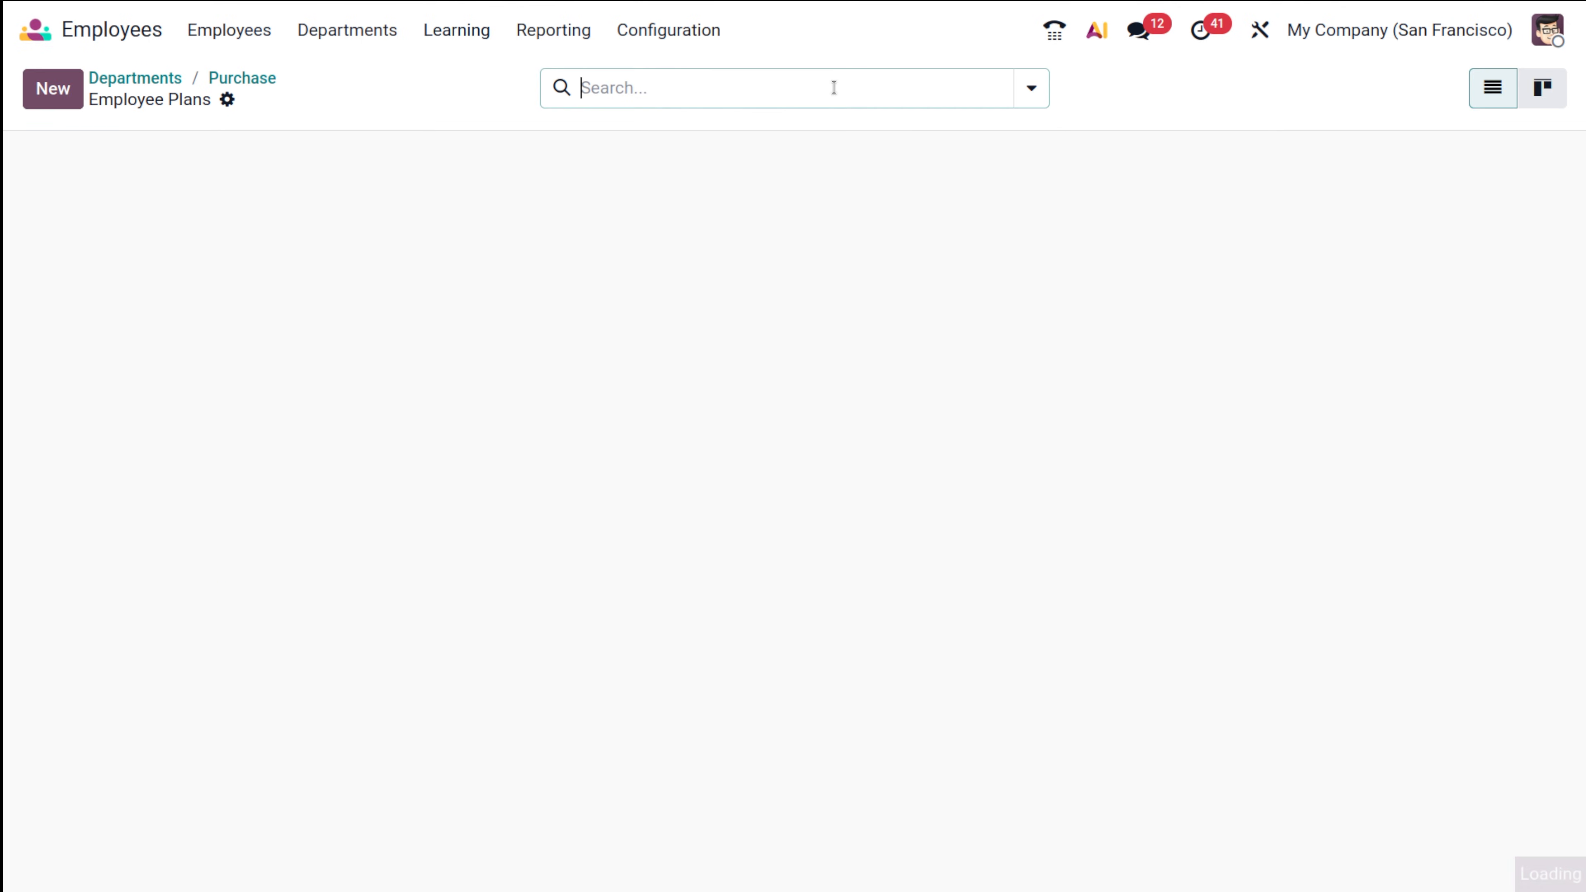
pyautogui.click(237, 78)
pyautogui.click(739, 82)
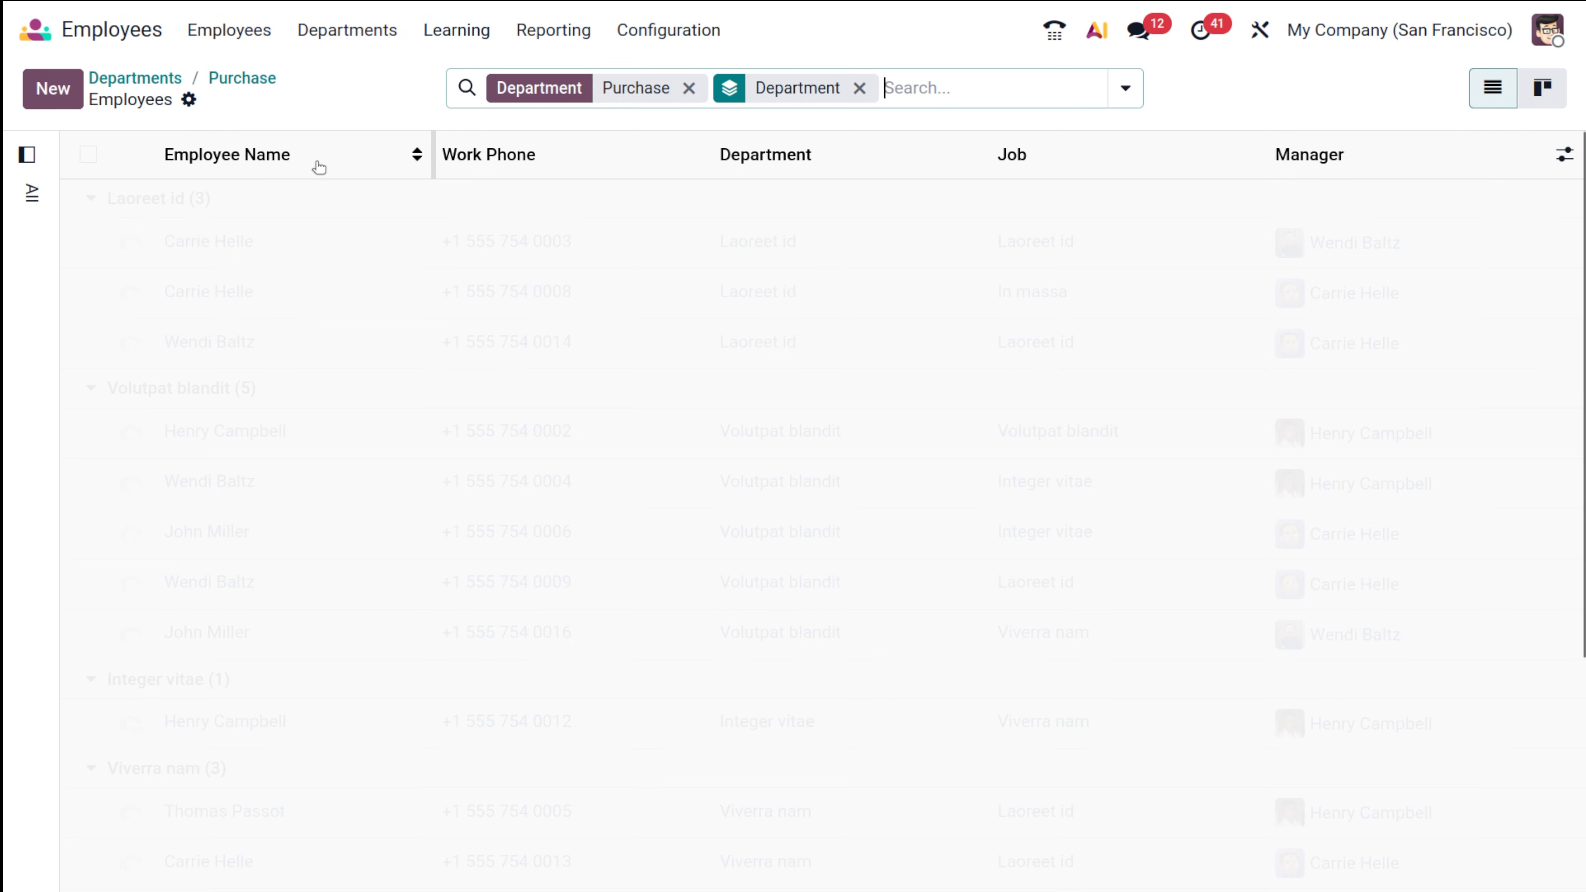
pyautogui.click(242, 77)
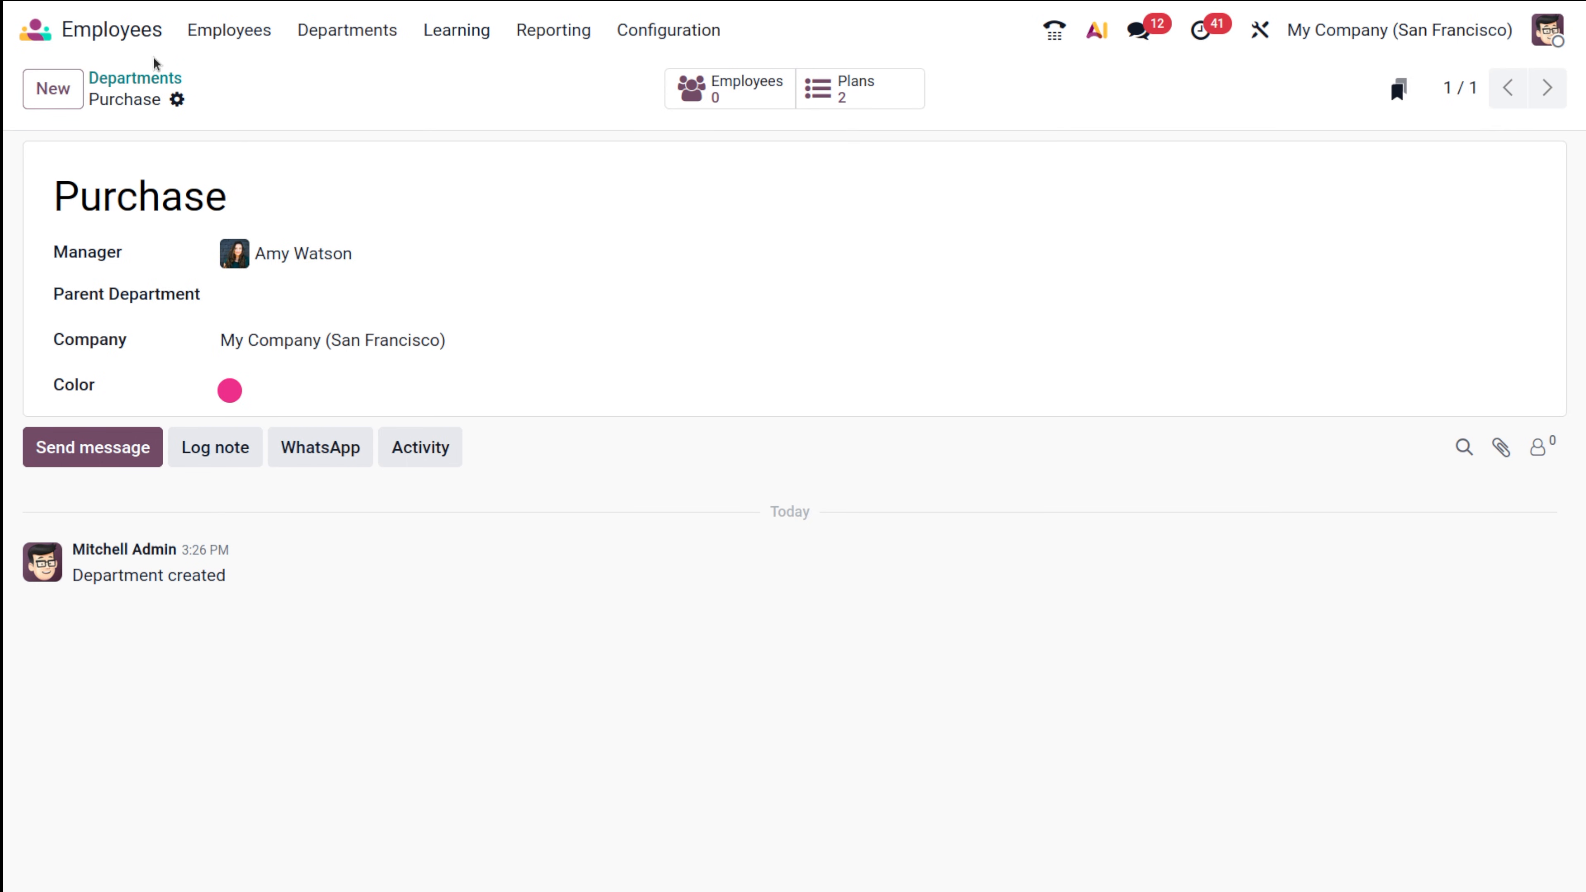
pyautogui.click(147, 78)
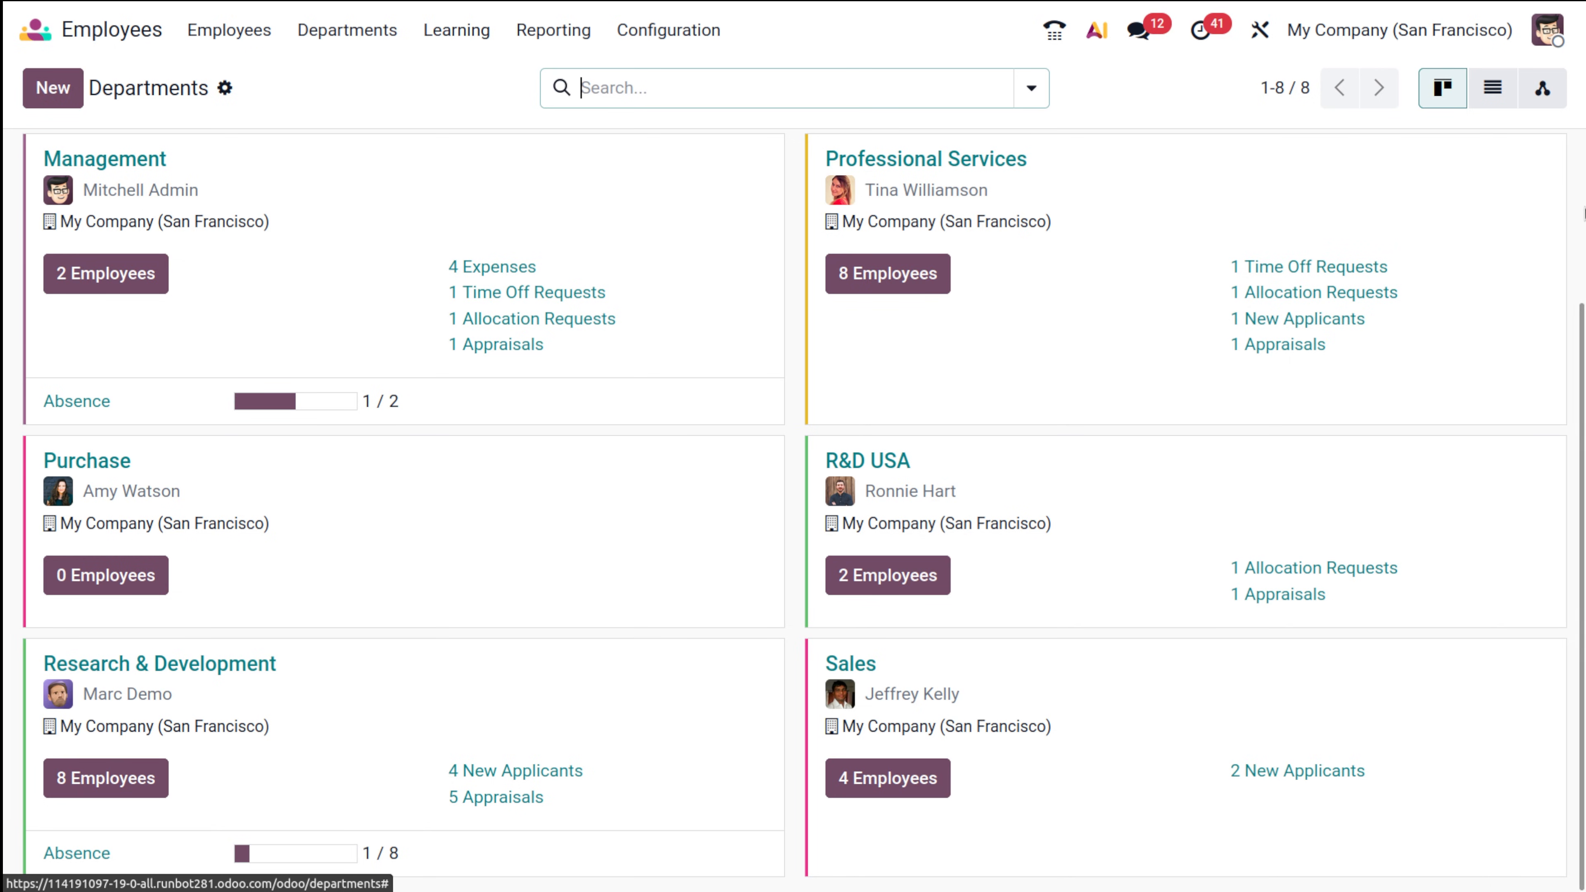
# Examine the department hierarchy with Management and Research & Development unfolded, and return to the card overview
pyautogui.click(1556, 87)
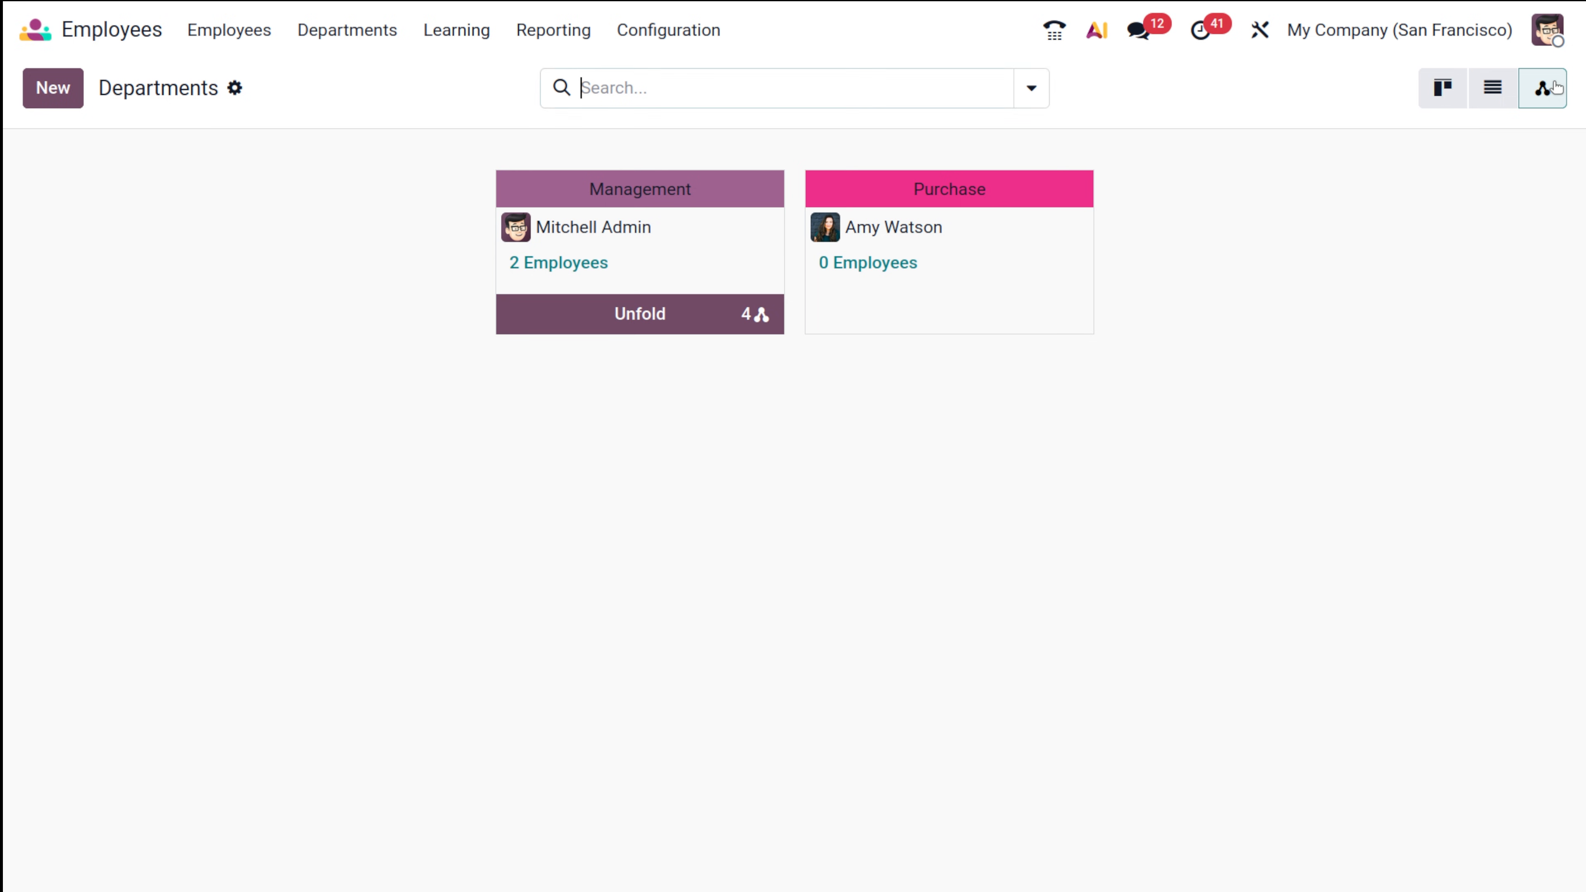
pyautogui.click(687, 317)
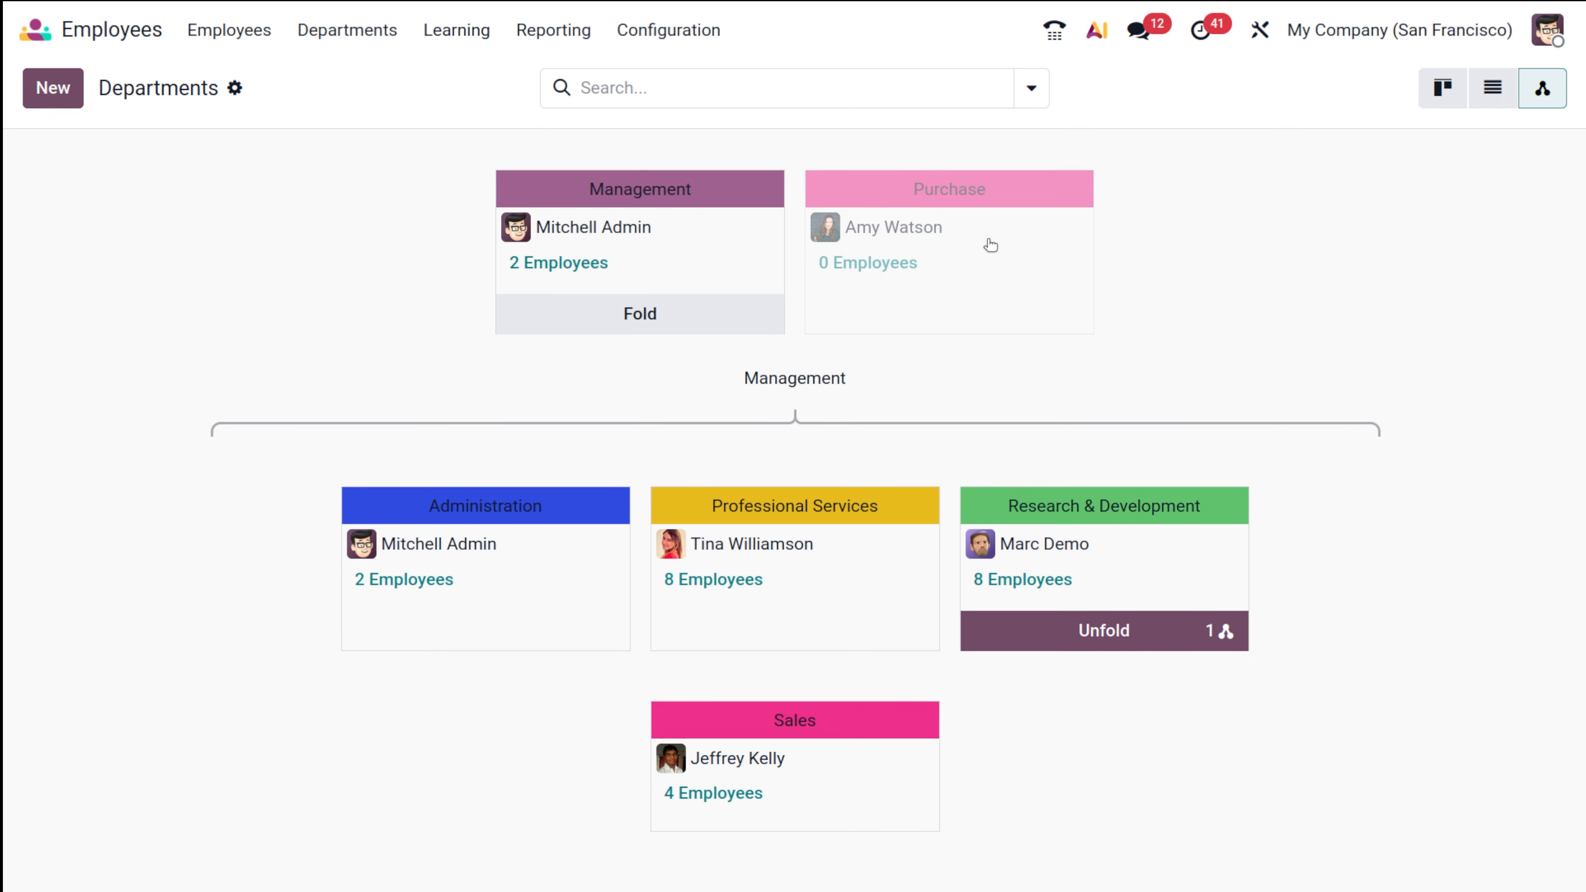
pyautogui.click(1048, 641)
pyautogui.scroll(5, 918, 378)
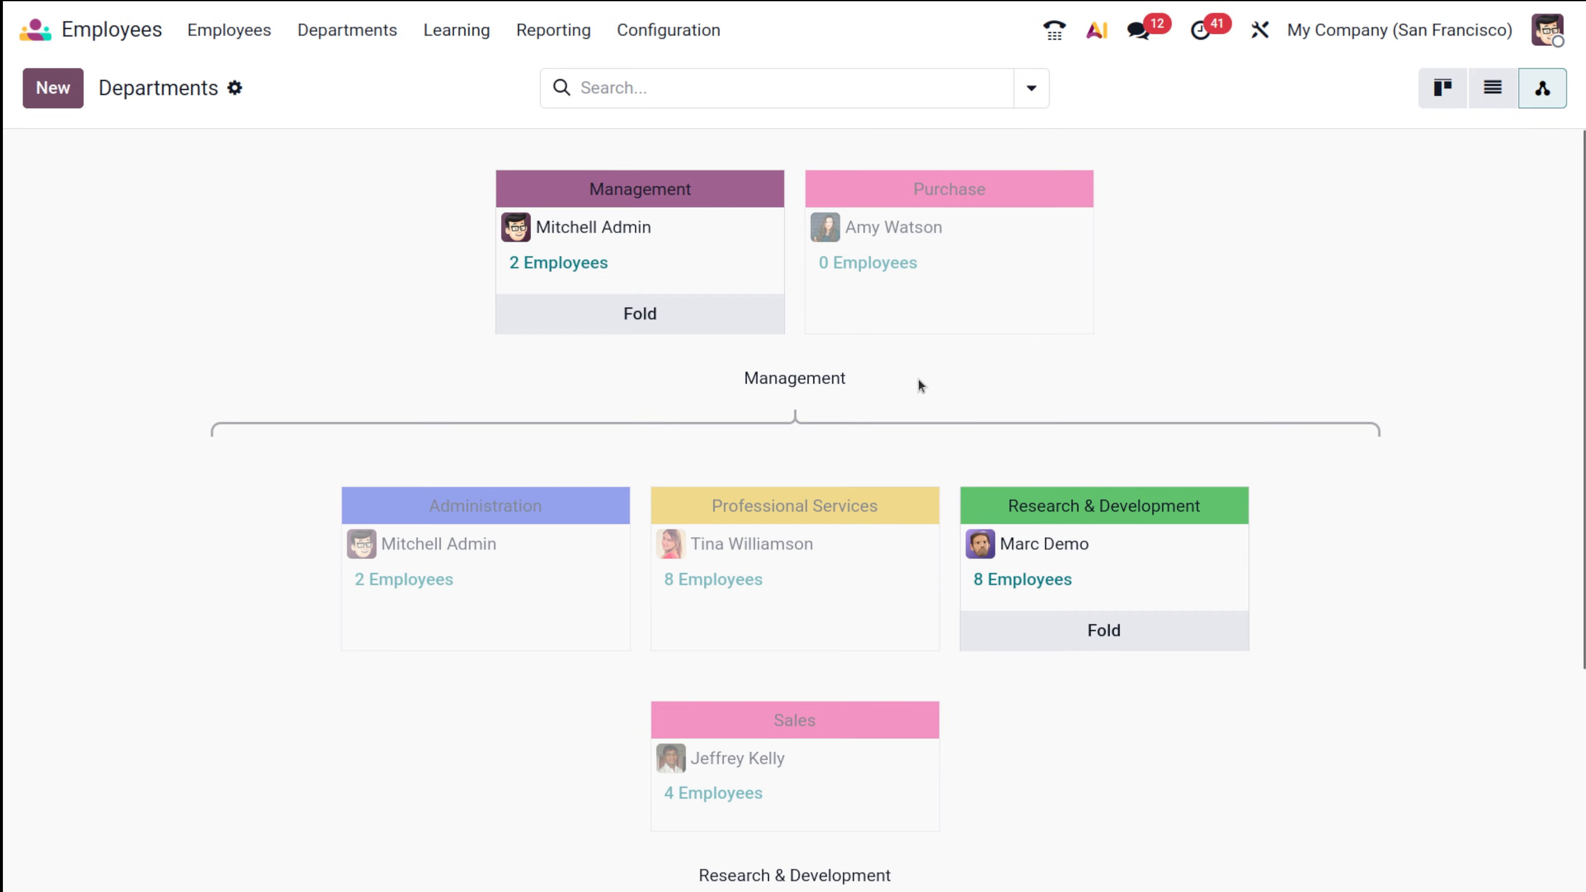
pyautogui.click(1458, 105)
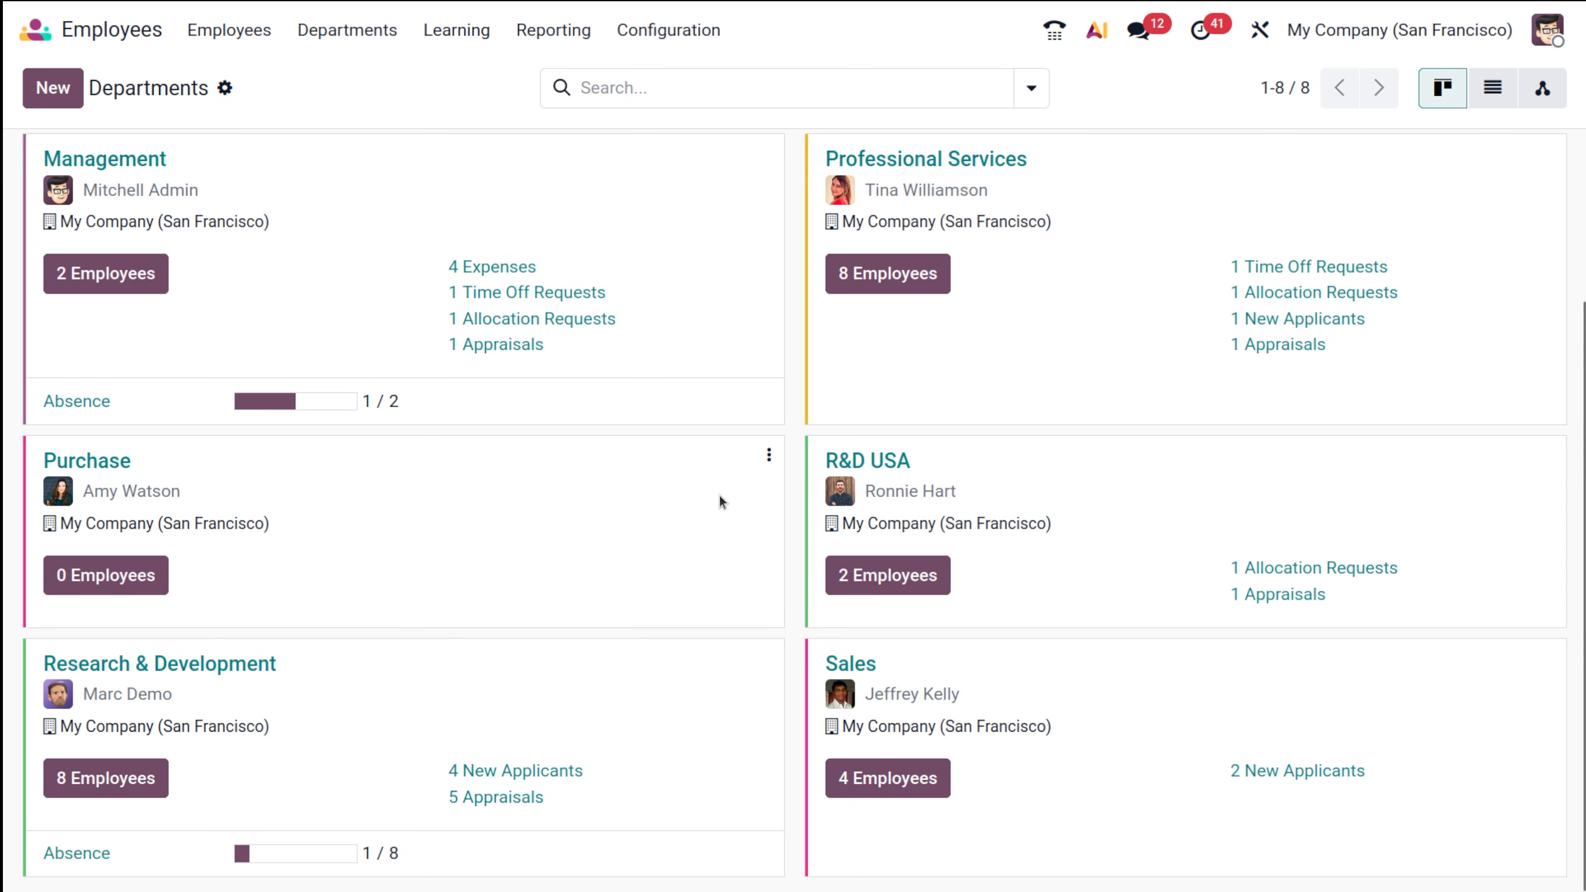
# Set Management as the parent department of Purchase in its configuration and return to the departments overview
pyautogui.click(768, 455)
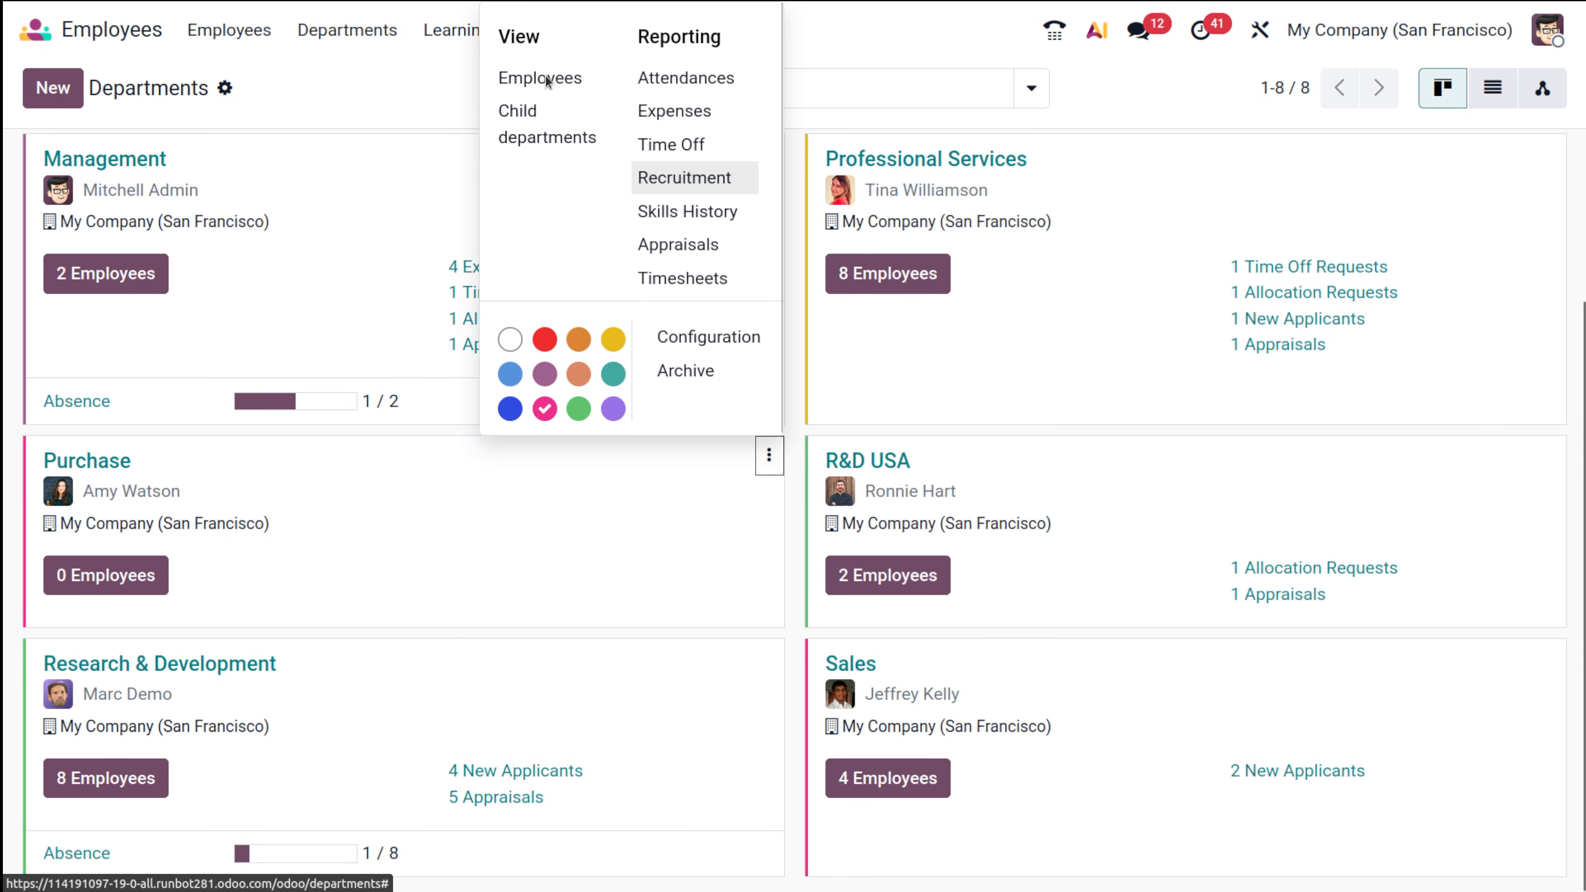
pyautogui.click(729, 333)
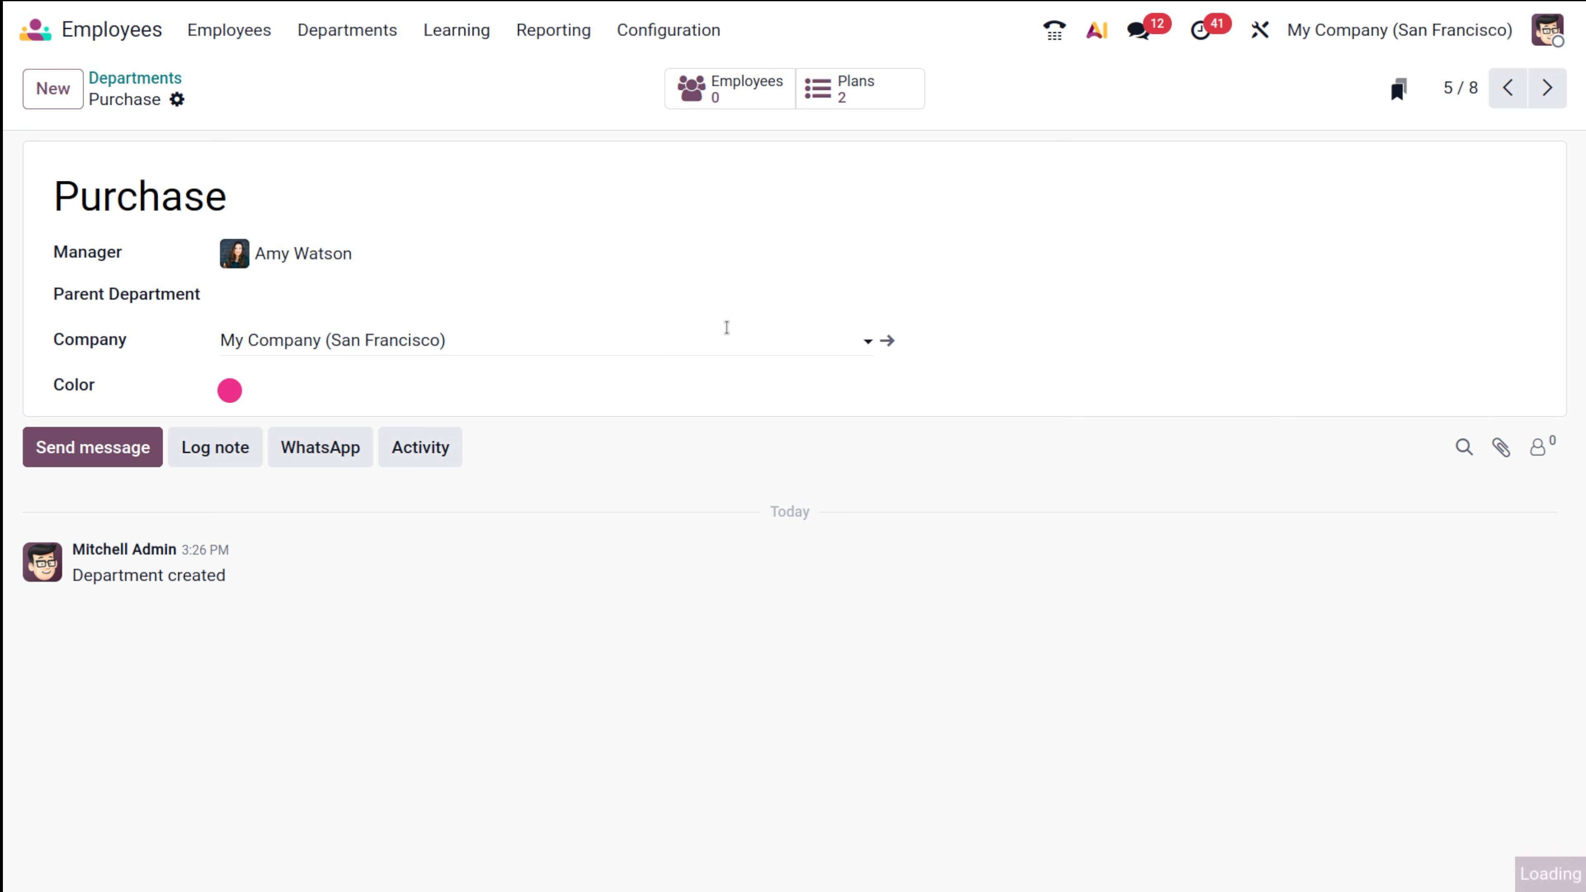
pyautogui.click(322, 293)
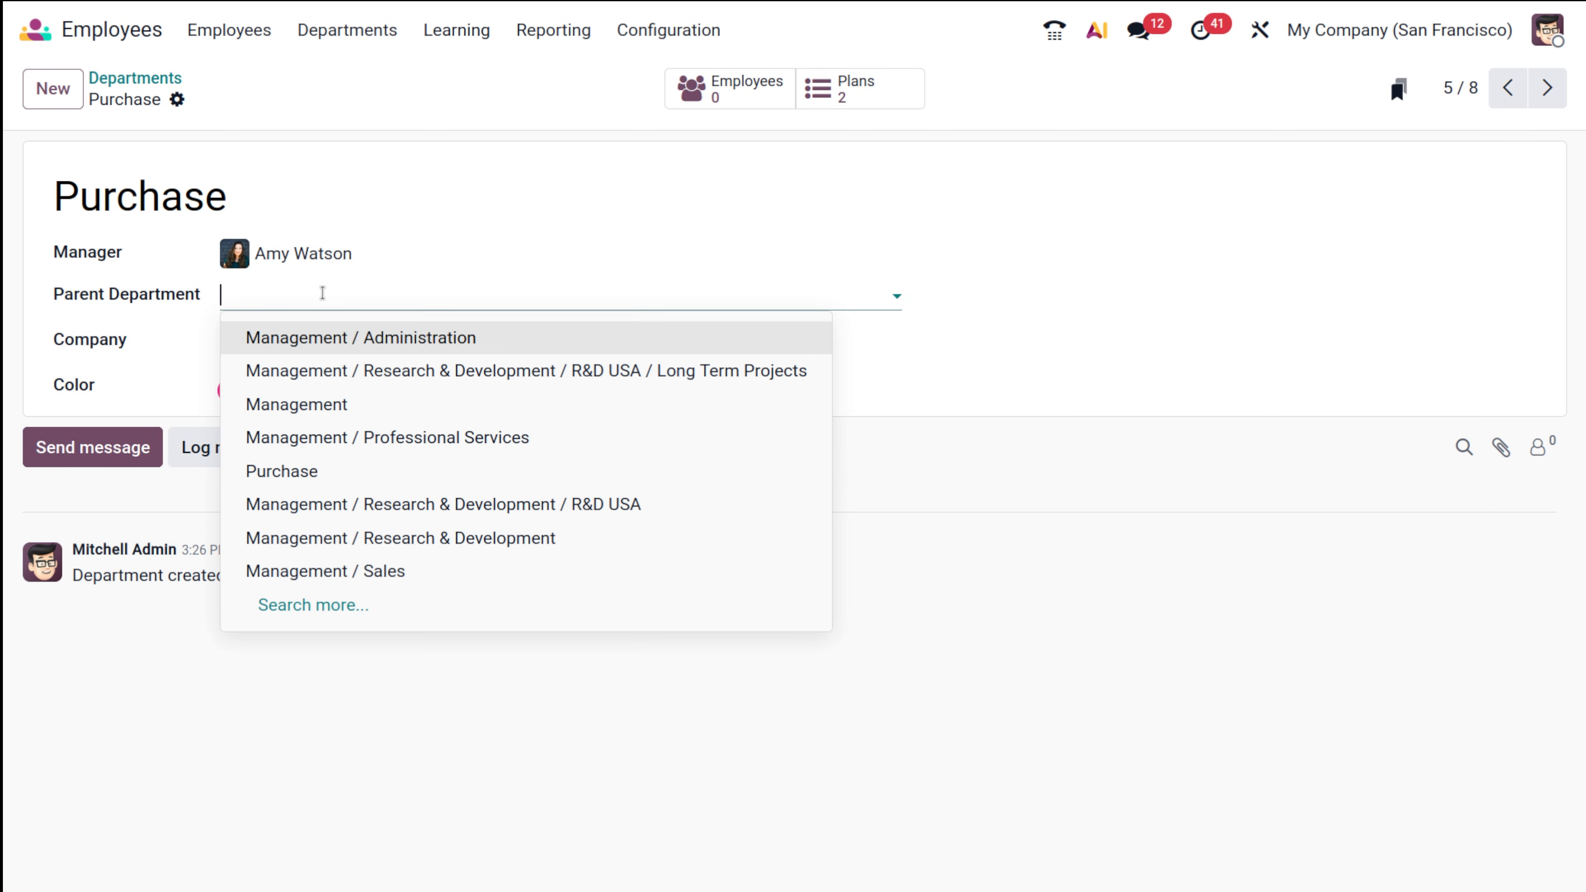
pyautogui.click(369, 406)
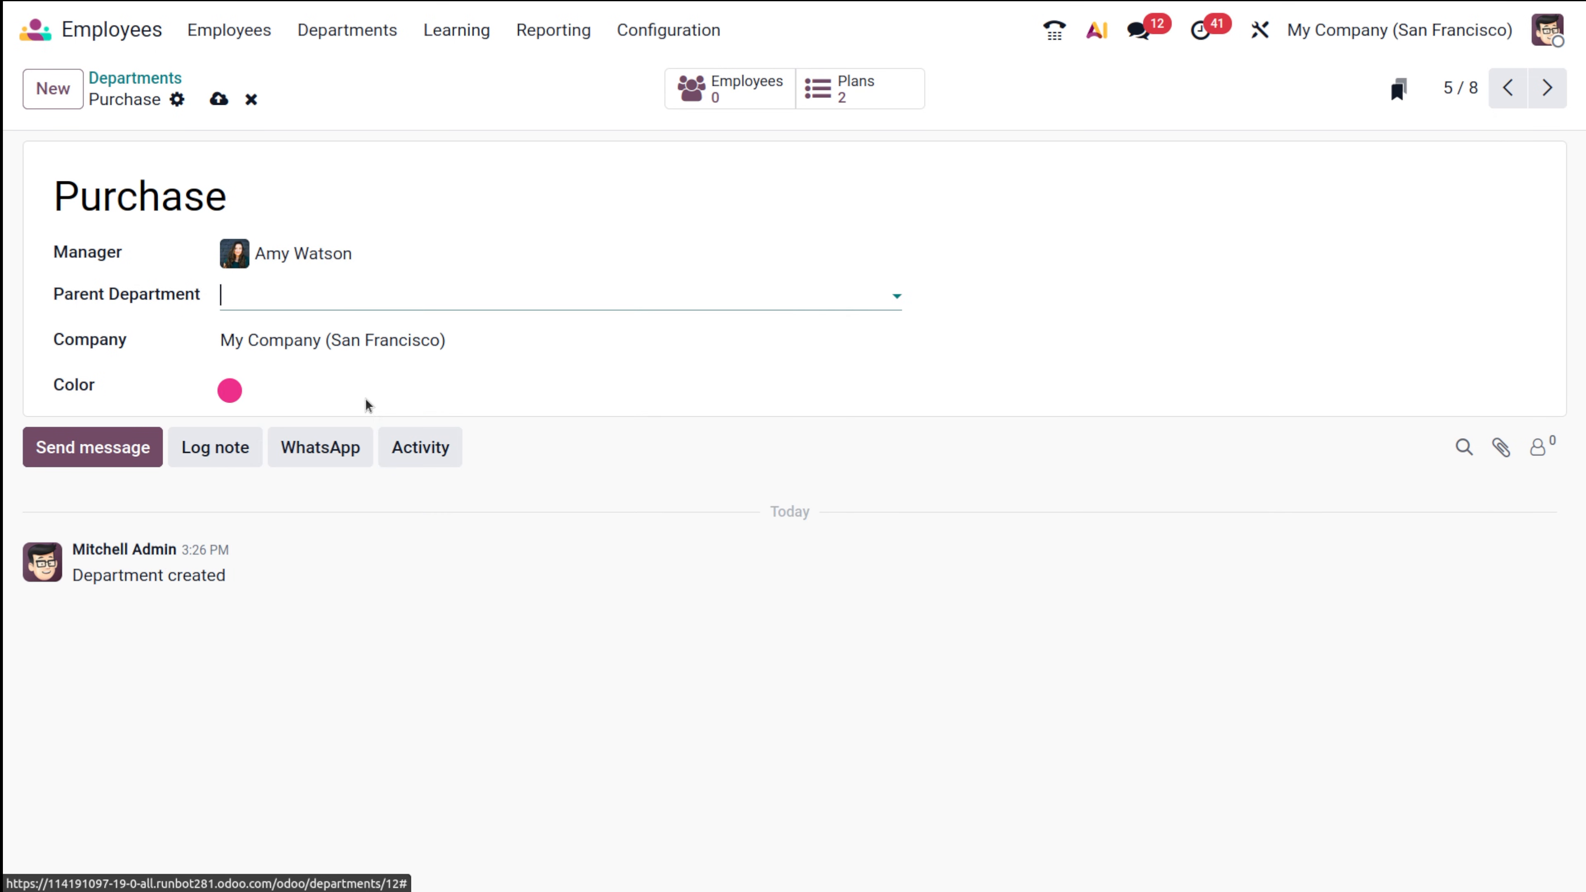
pyautogui.click(339, 97)
pyautogui.click(119, 79)
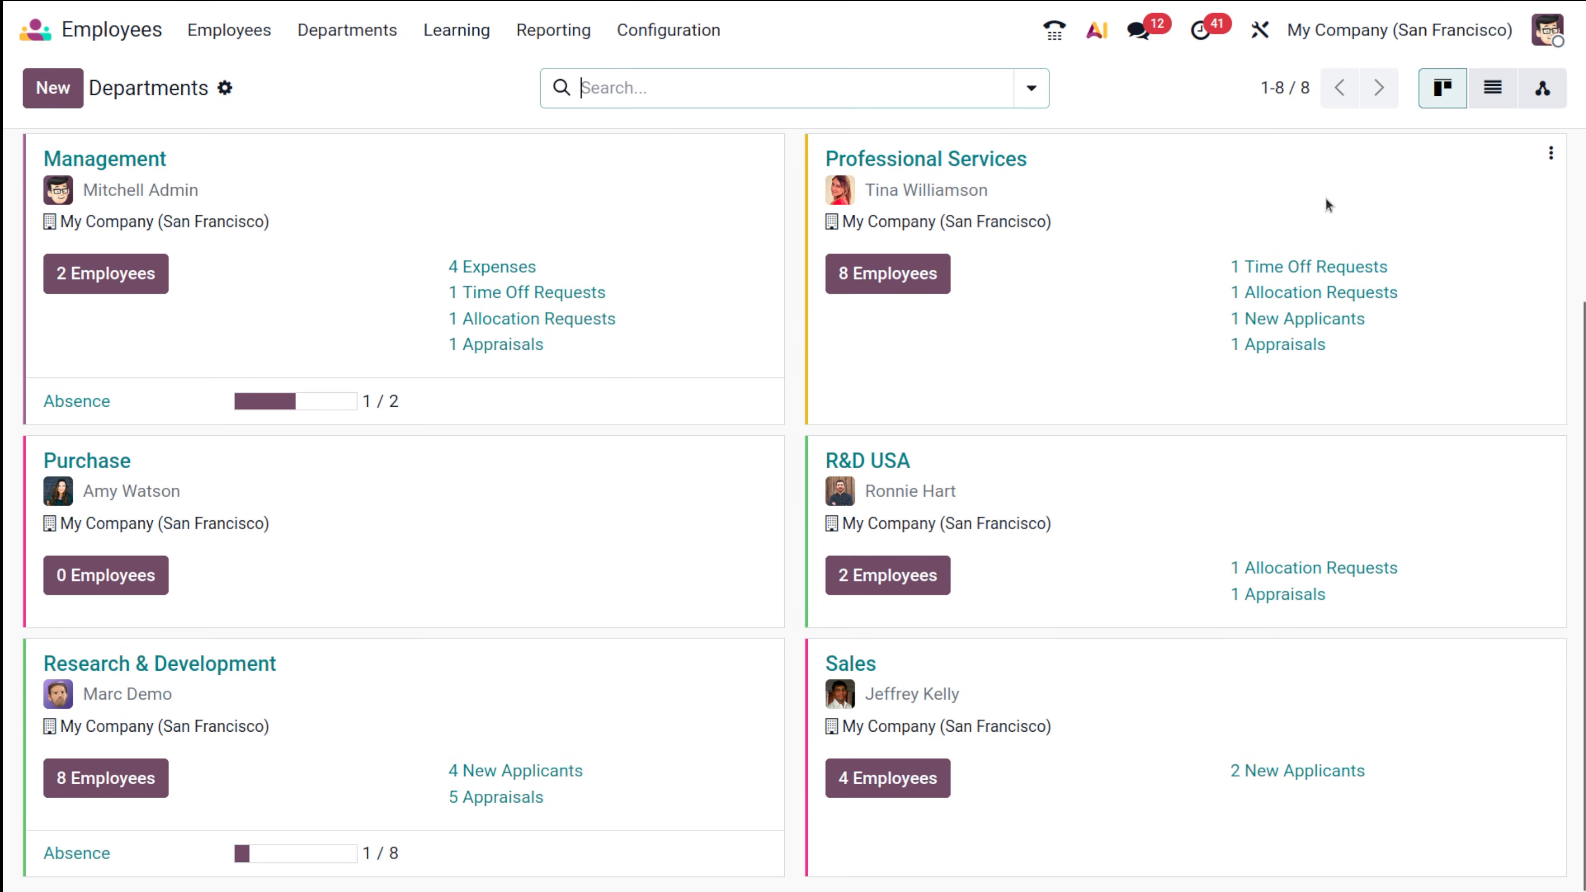
# Check the position of Purchase in the department hierarchy by folding and unfolding Management
pyautogui.click(1547, 75)
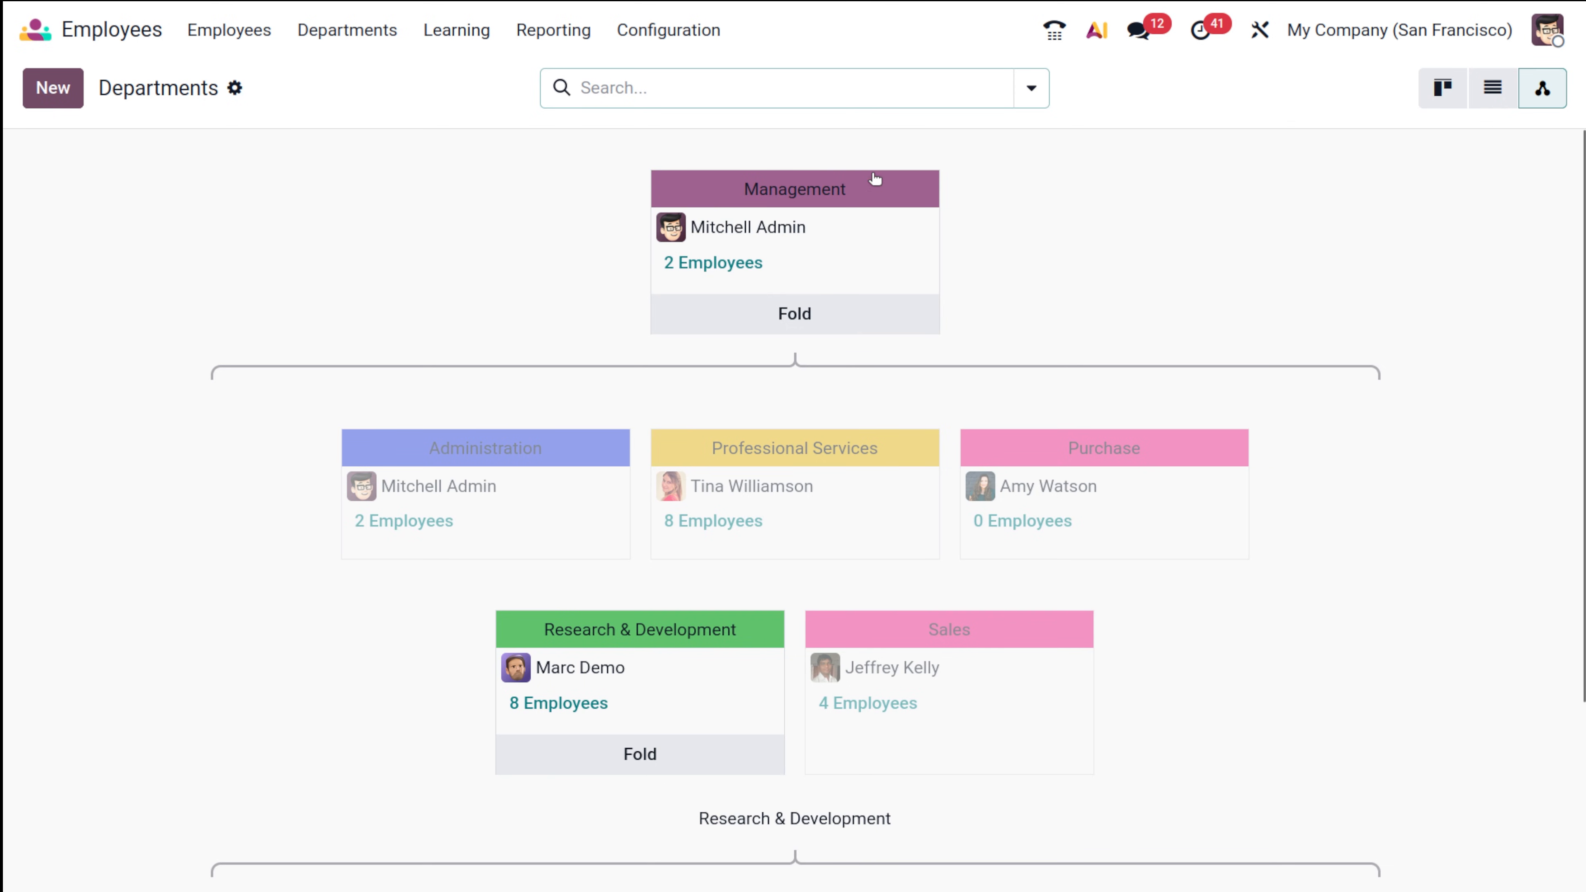
pyautogui.click(821, 329)
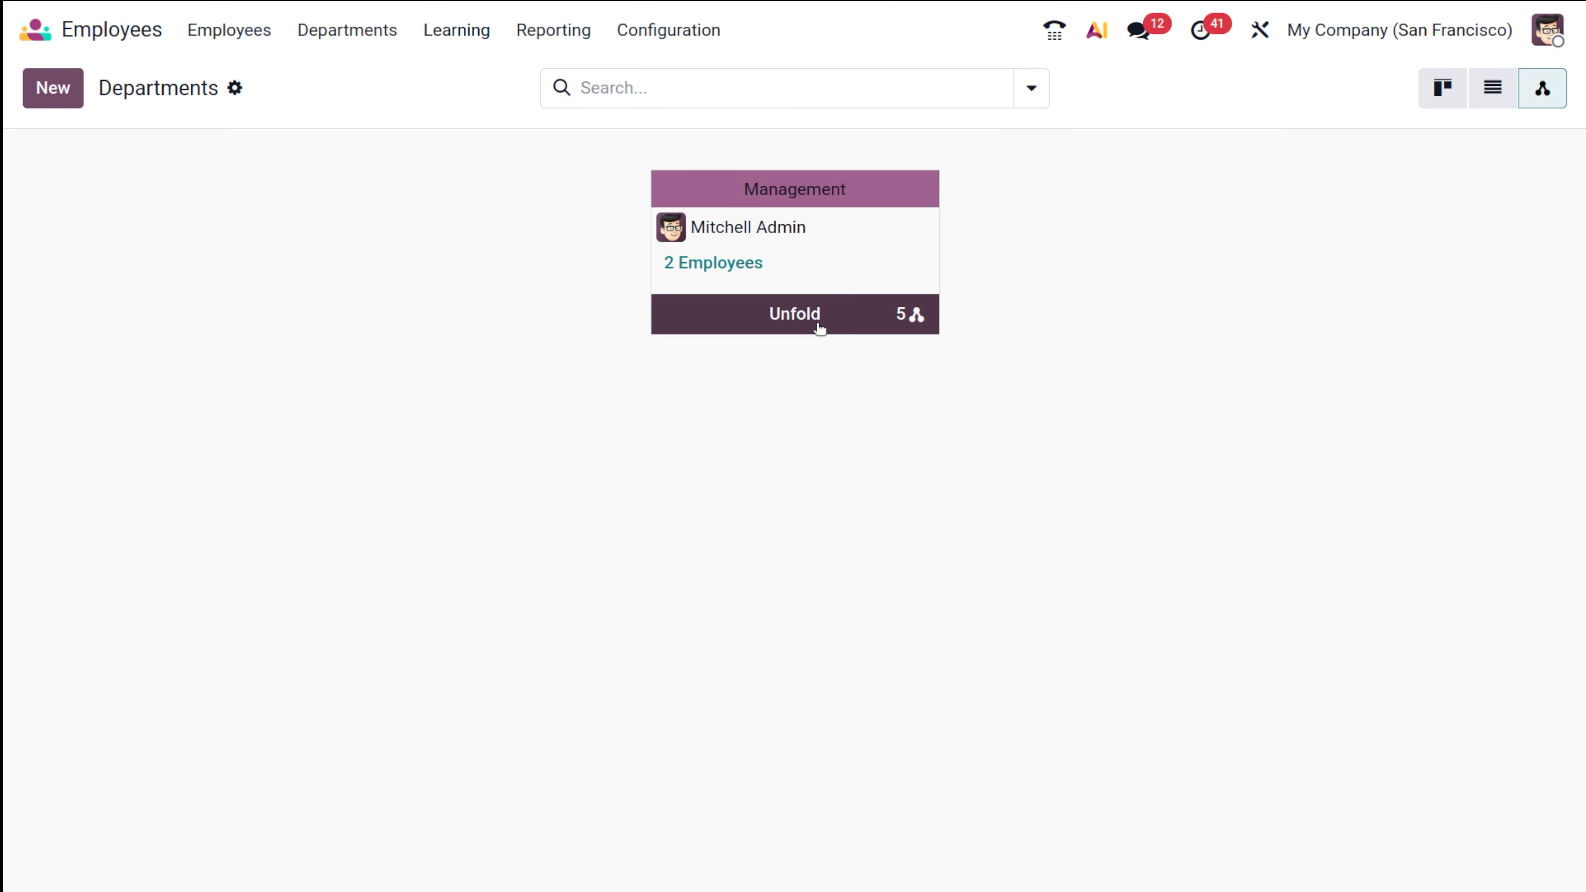
pyautogui.click(819, 328)
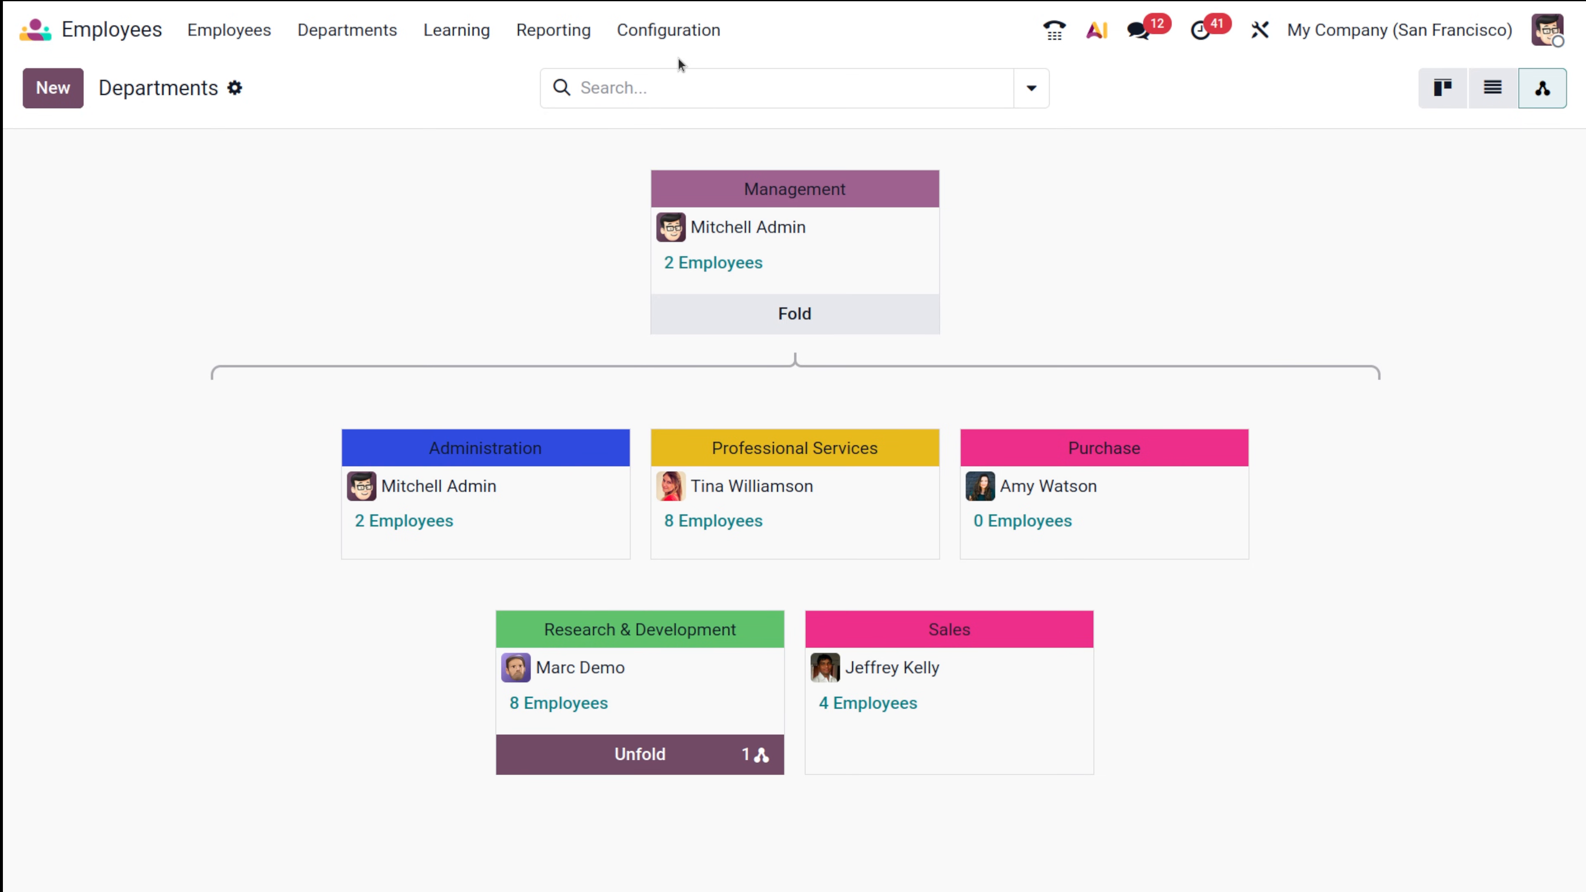
# Create a new job position named Sales executive and mark it as a favorite
pyautogui.click(667, 38)
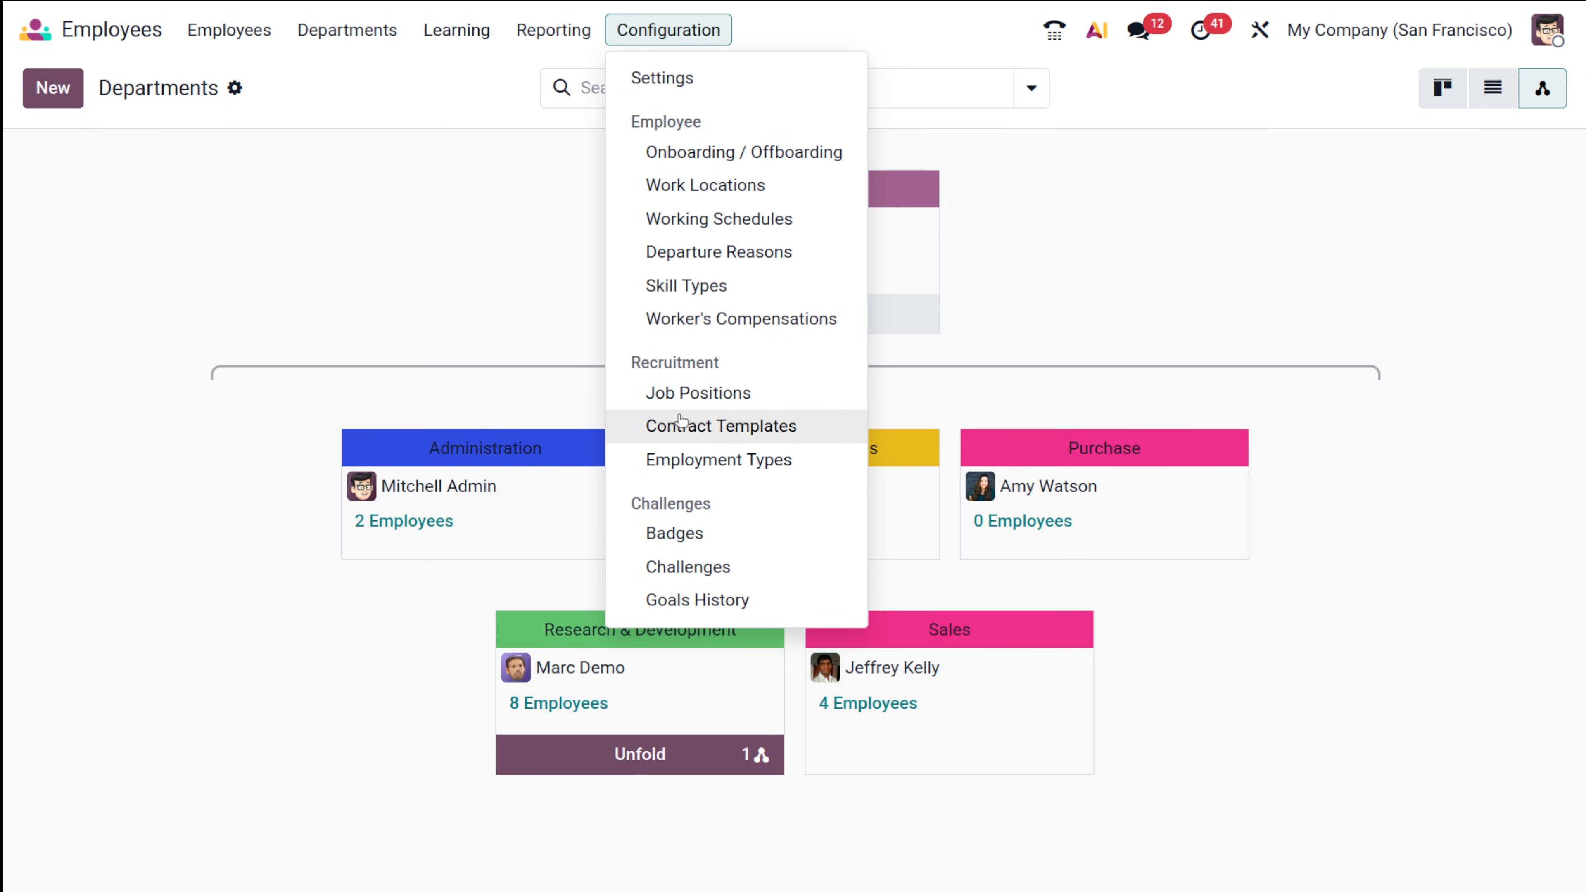
pyautogui.click(736, 385)
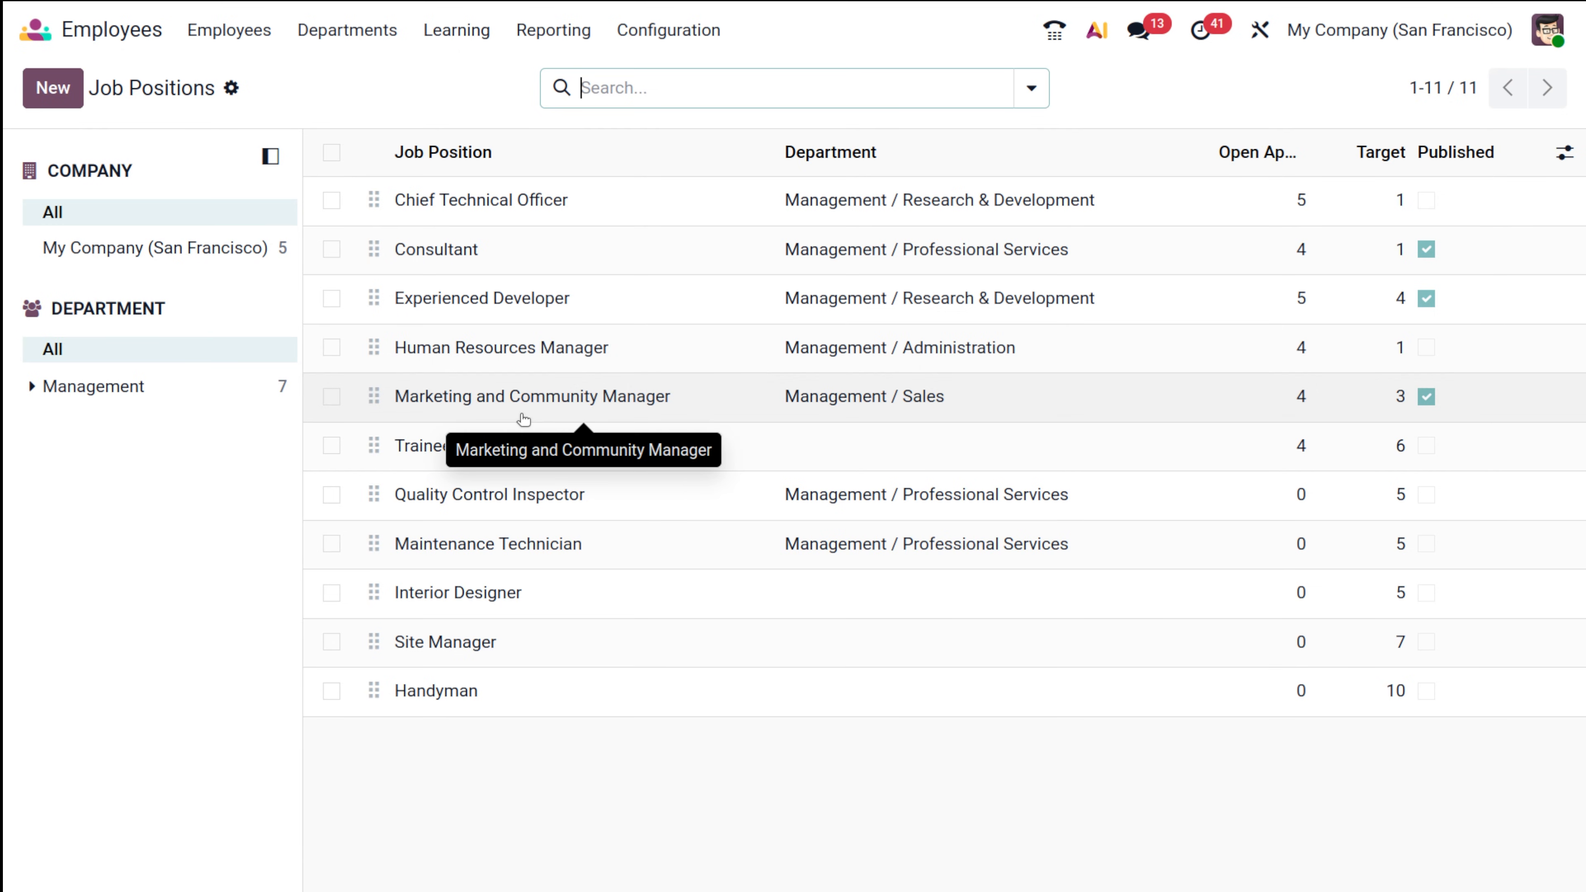
pyautogui.click(56, 93)
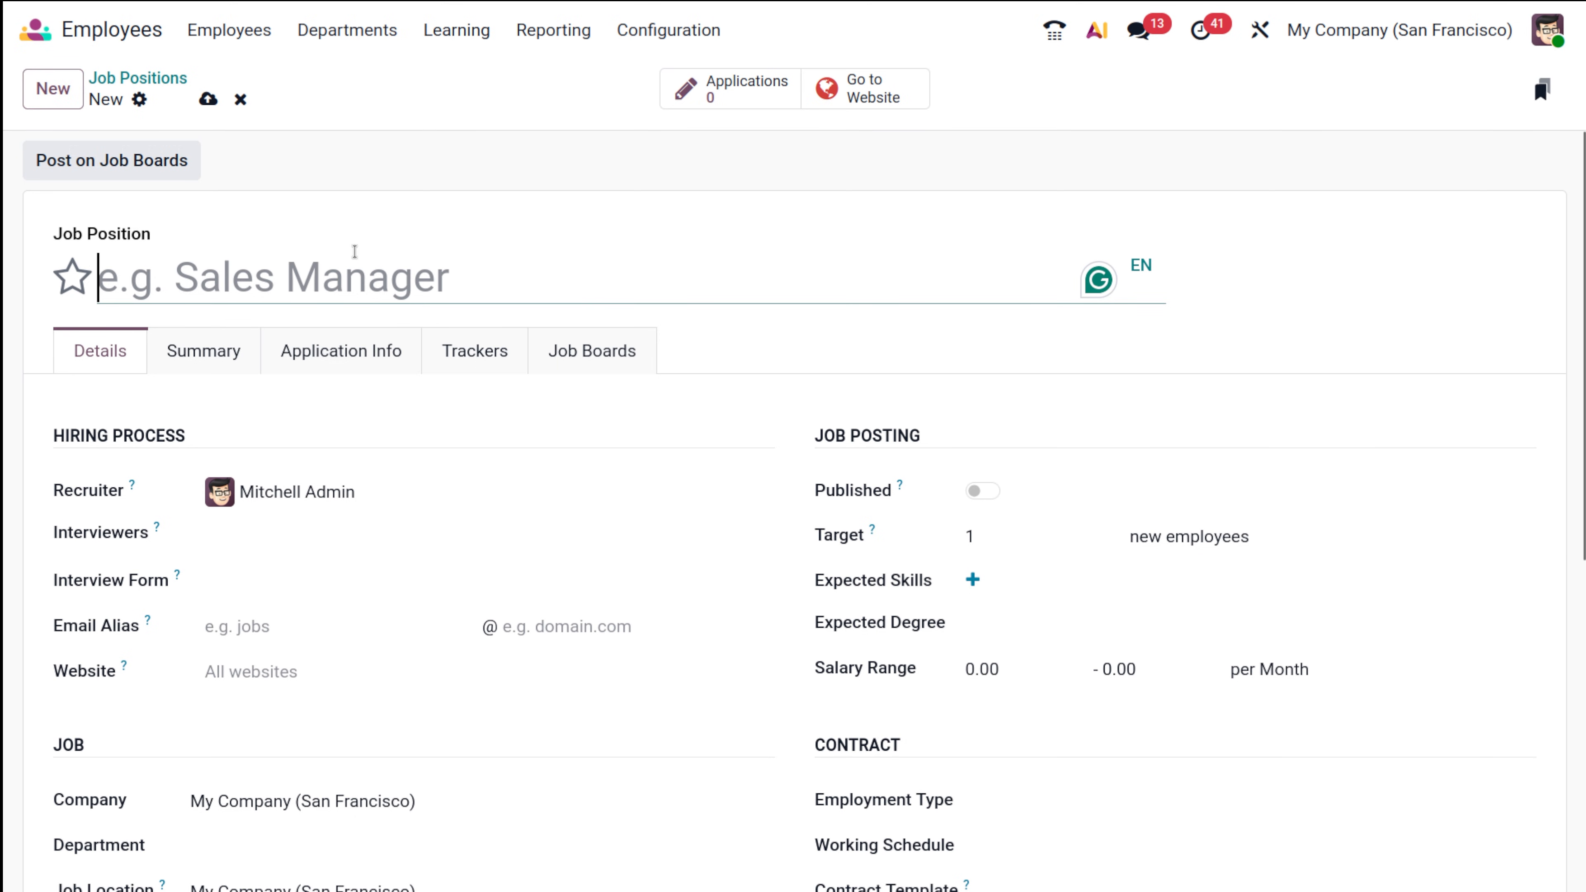
pyautogui.write('Sales executive')
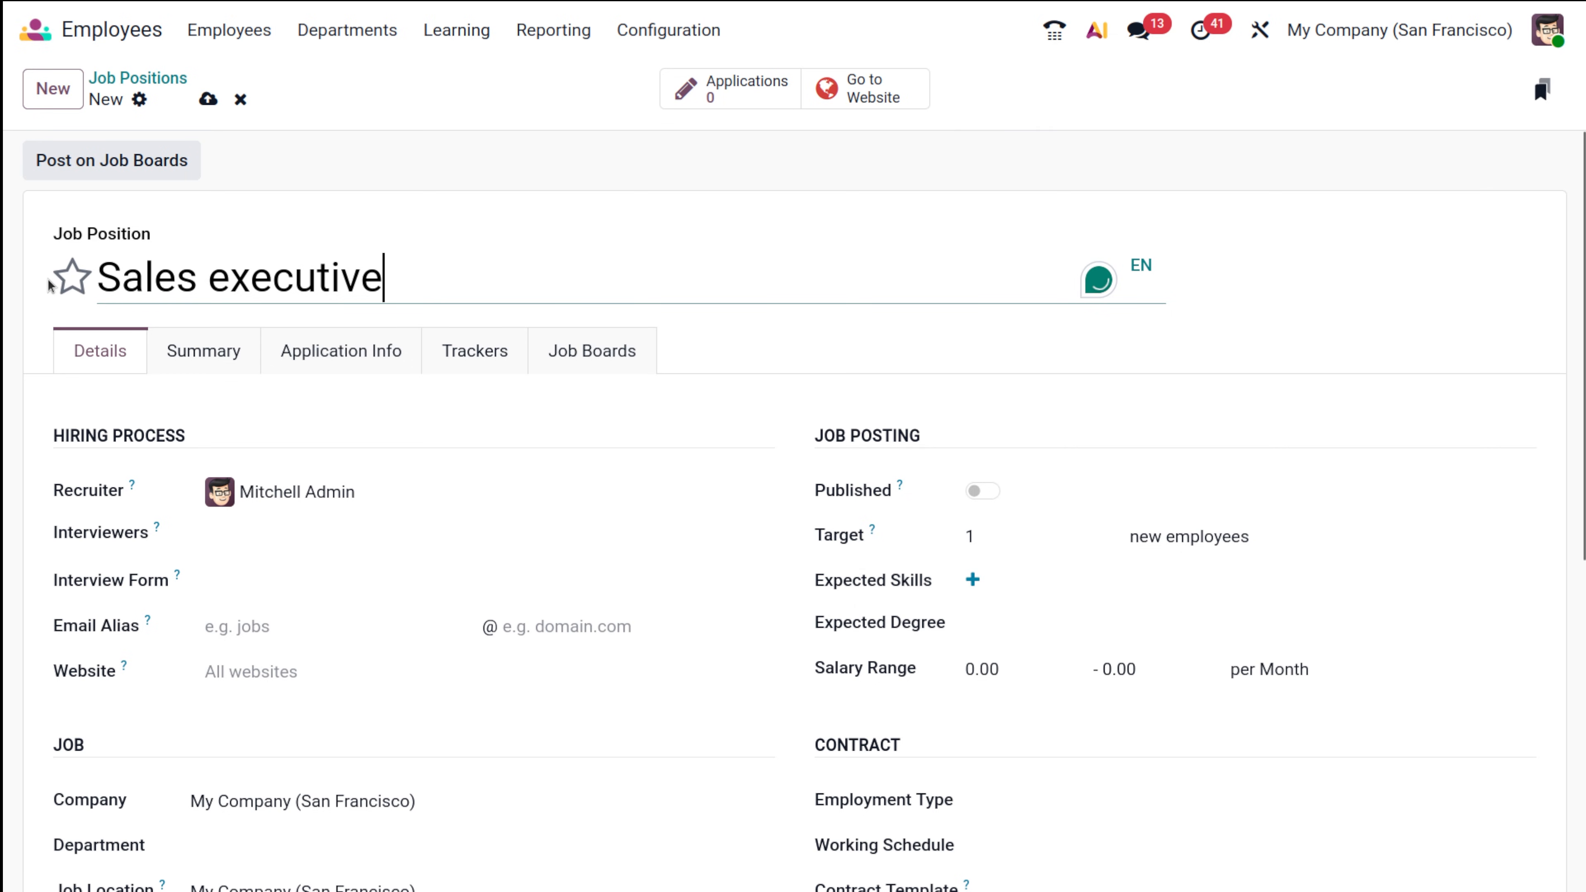
pyautogui.click(67, 285)
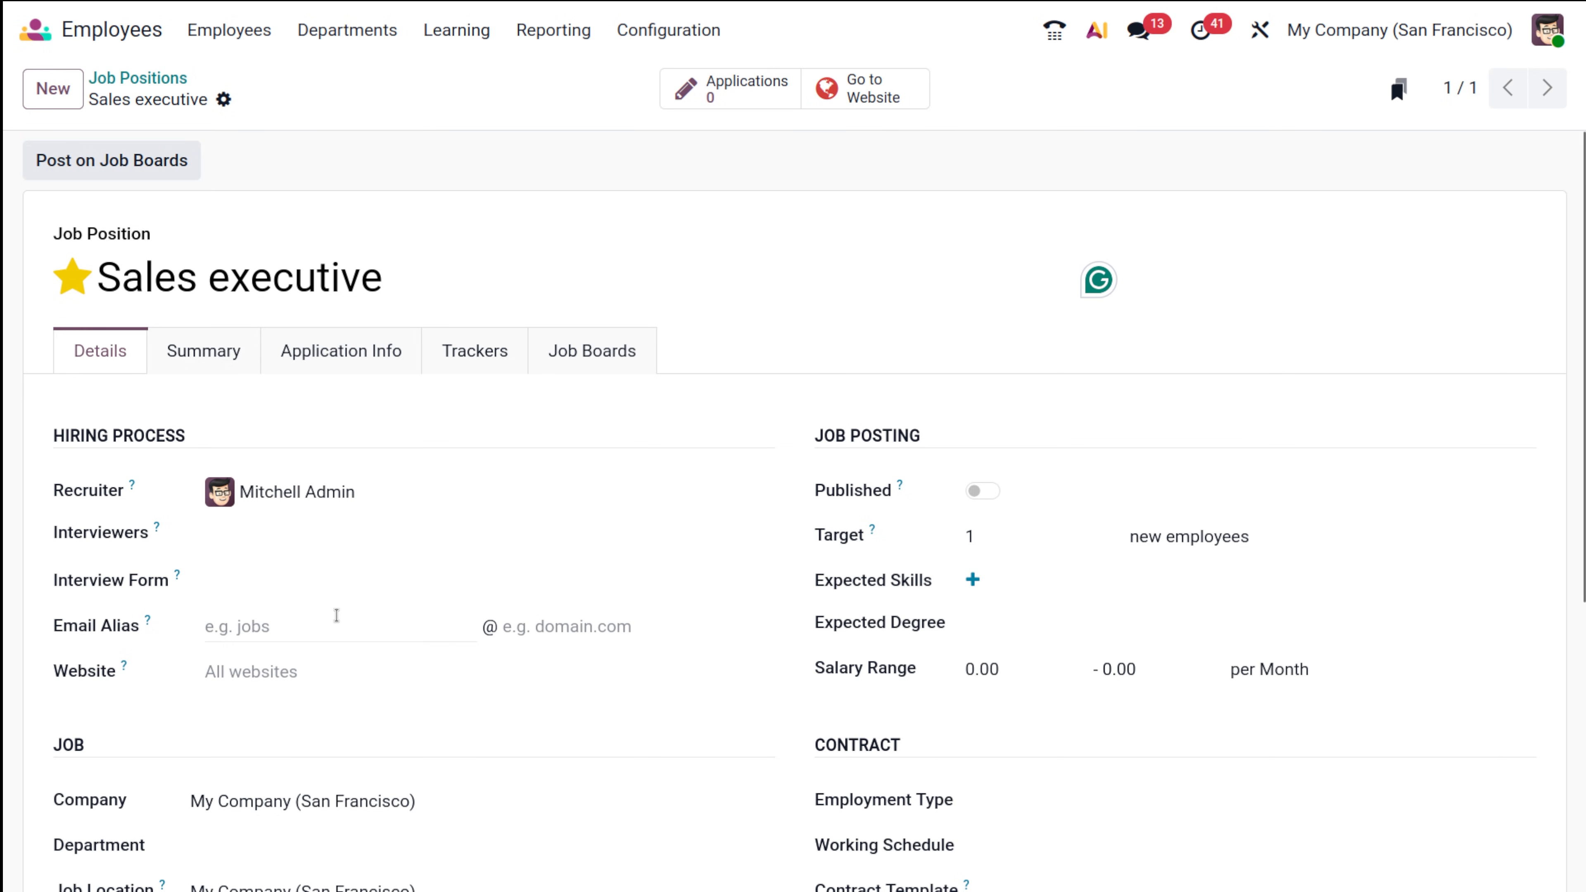
# Set the department of the Sales executive job position to Management / Purchase
pyautogui.scroll(-2, 336, 615)
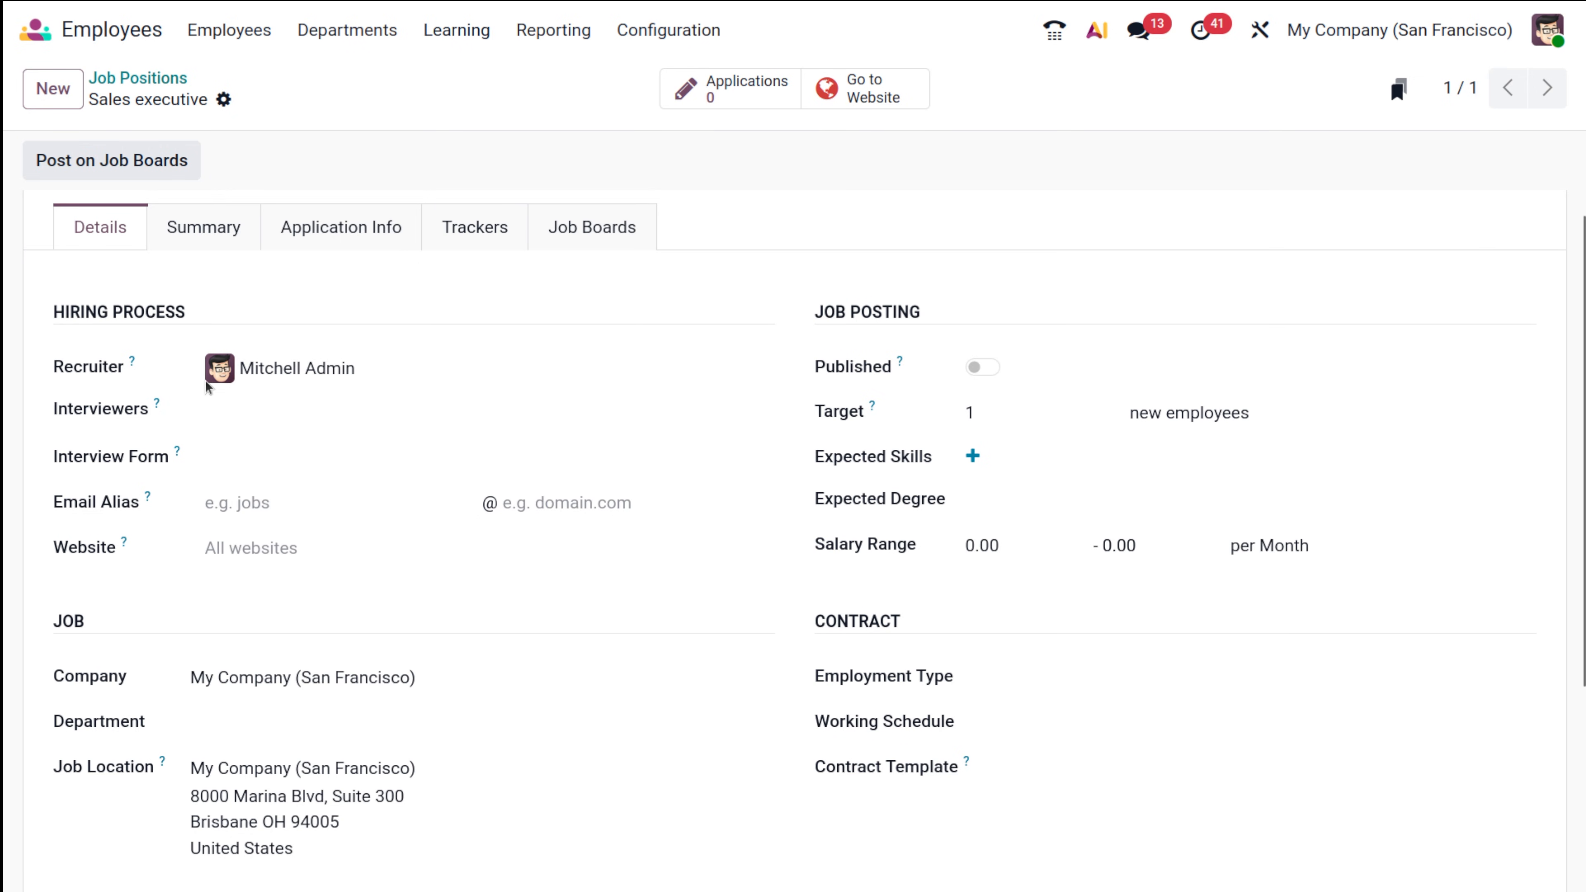
pyautogui.scroll(2, 205, 380)
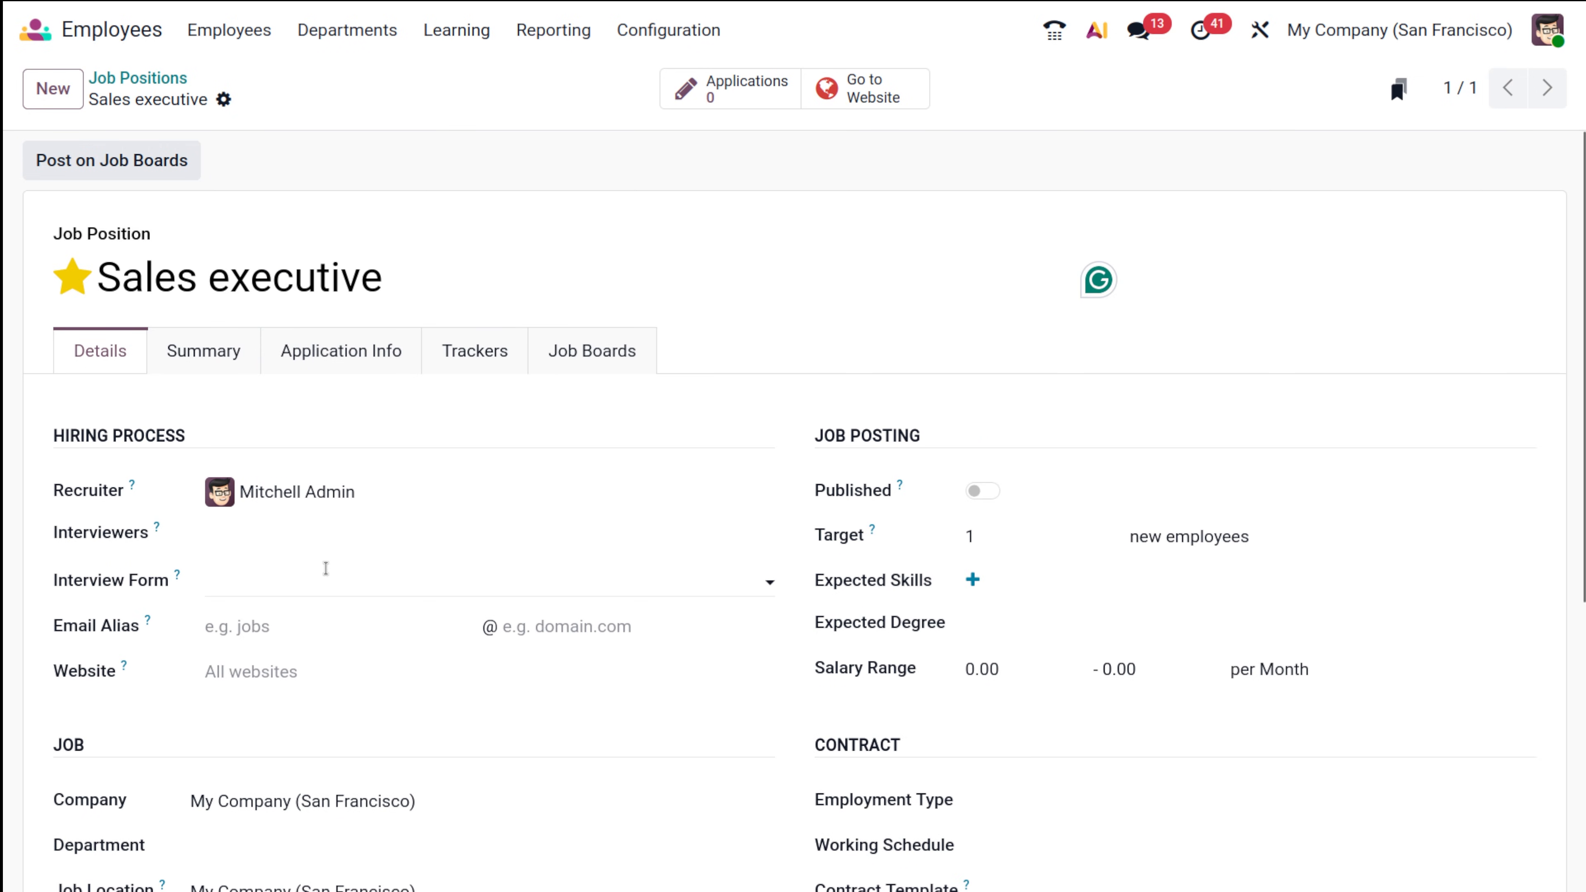
pyautogui.scroll(-2, 326, 568)
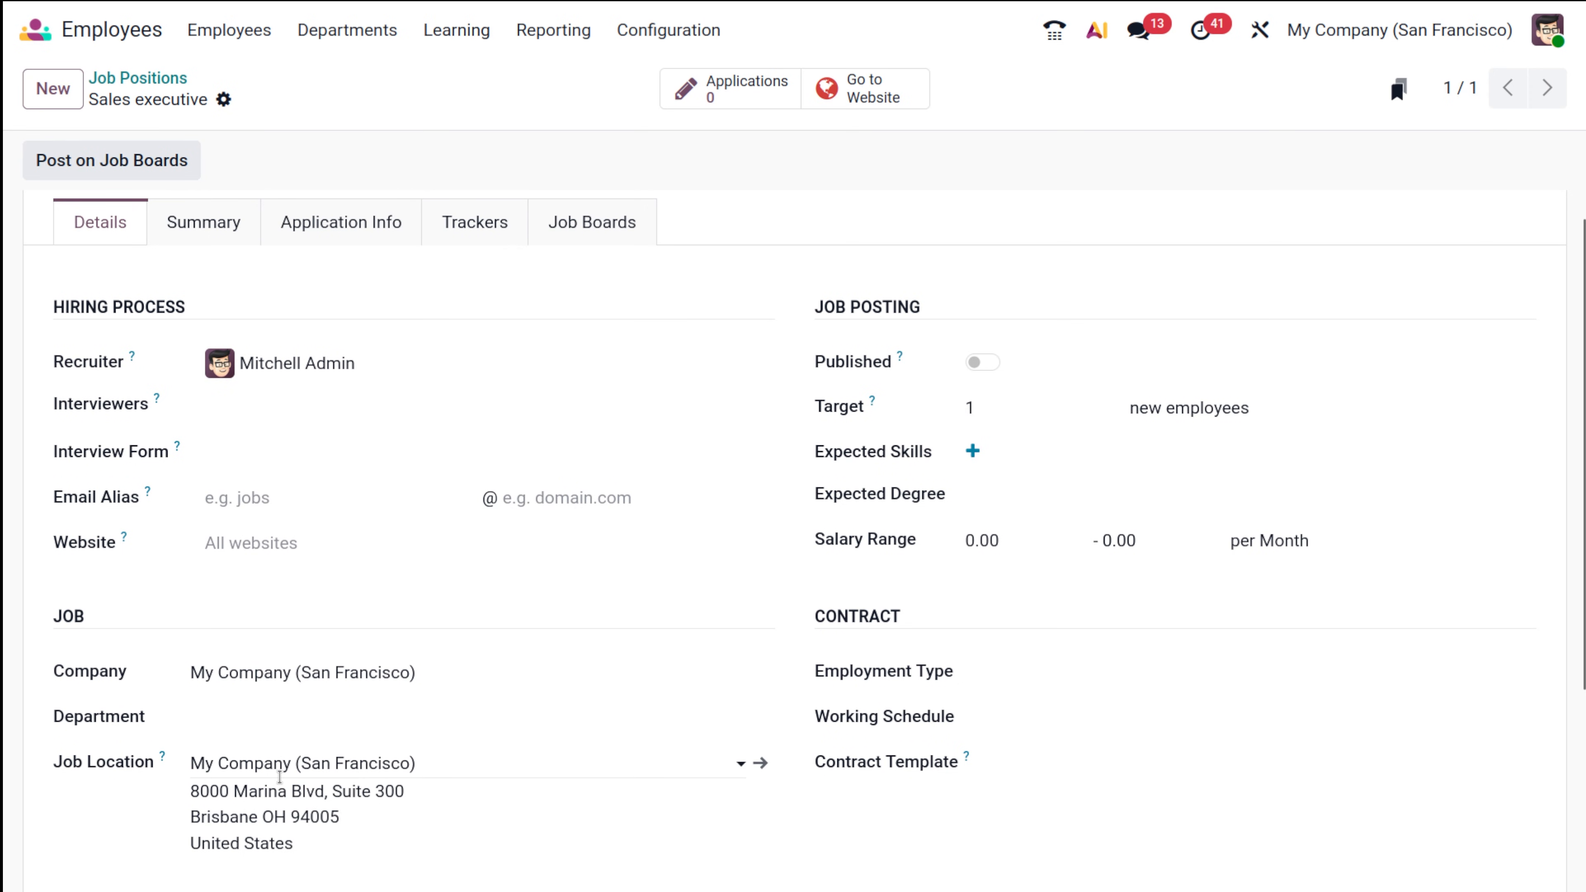
pyautogui.click(284, 709)
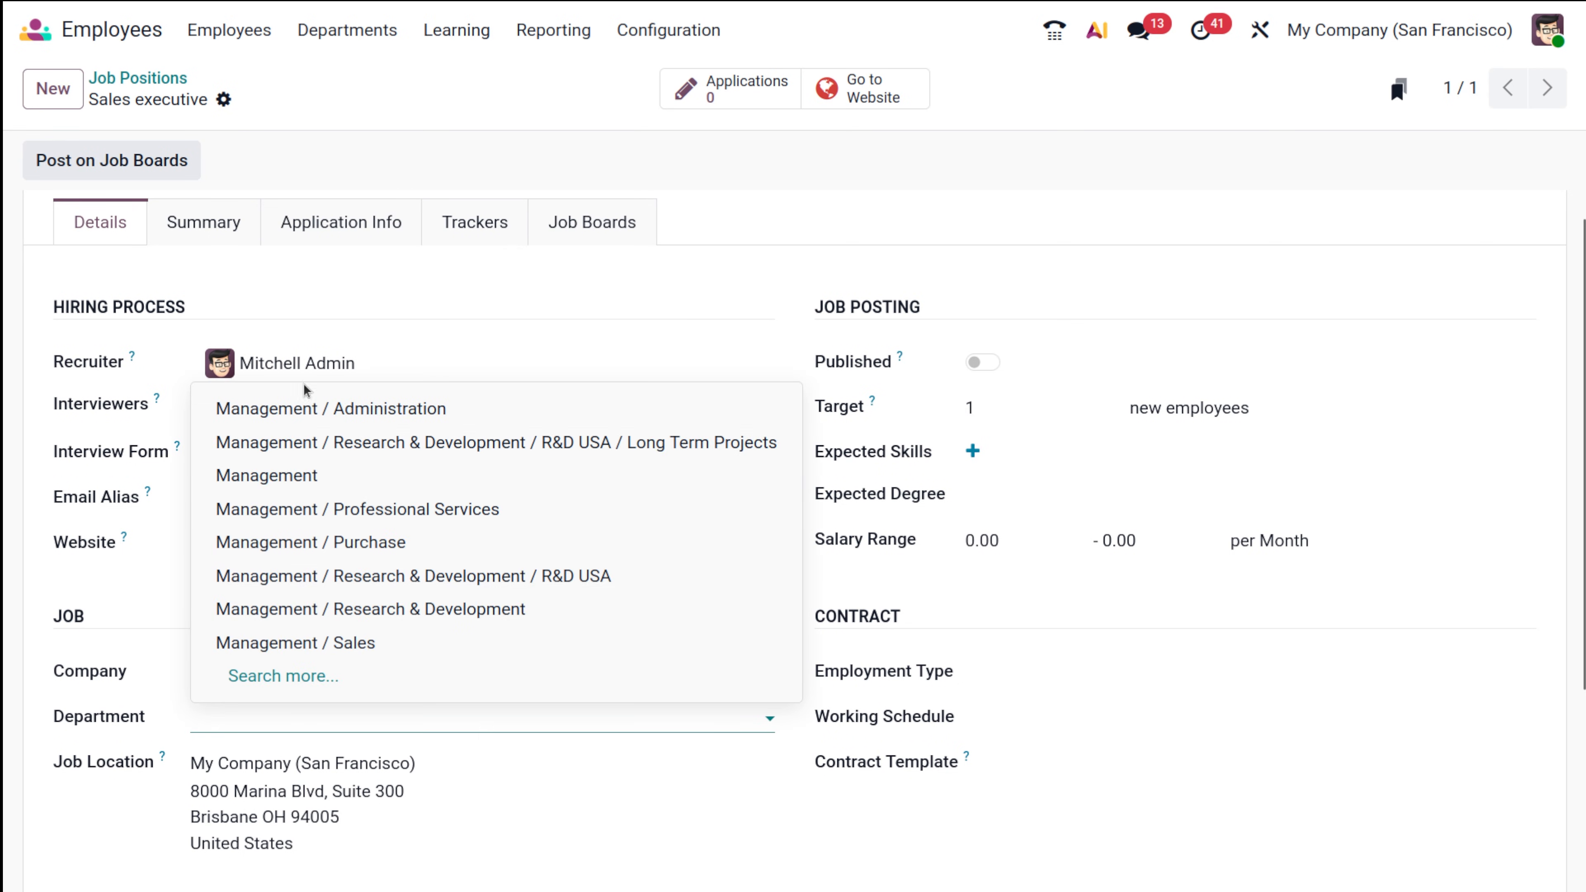
pyautogui.click(334, 541)
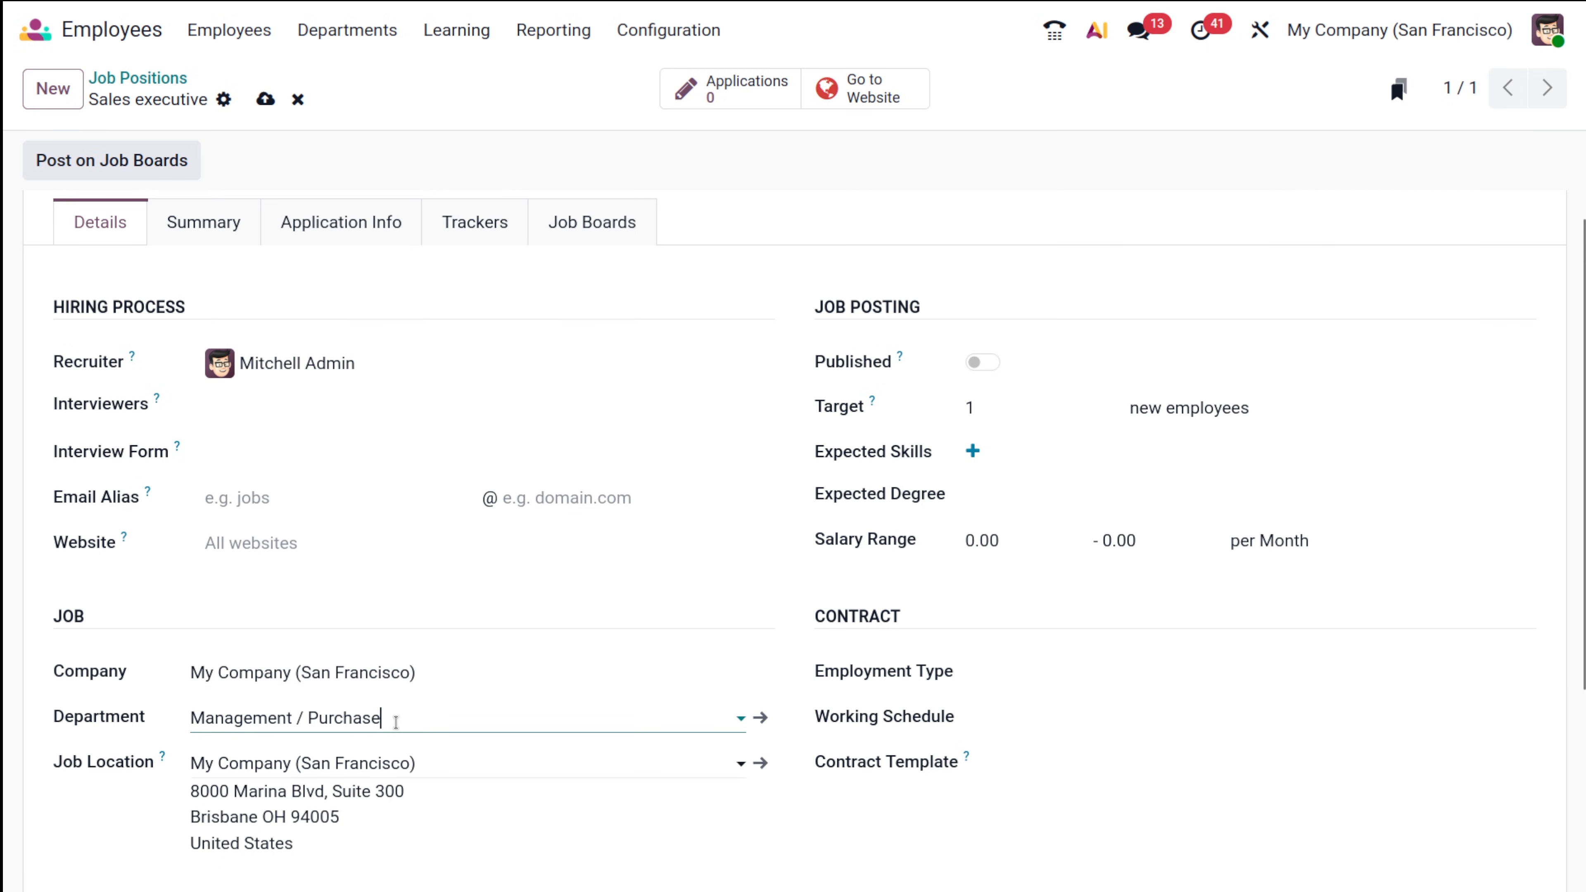
# Look through the position's details, summary, application info, trackers and job boards, and return to the details
pyautogui.scroll(2, 365, 429)
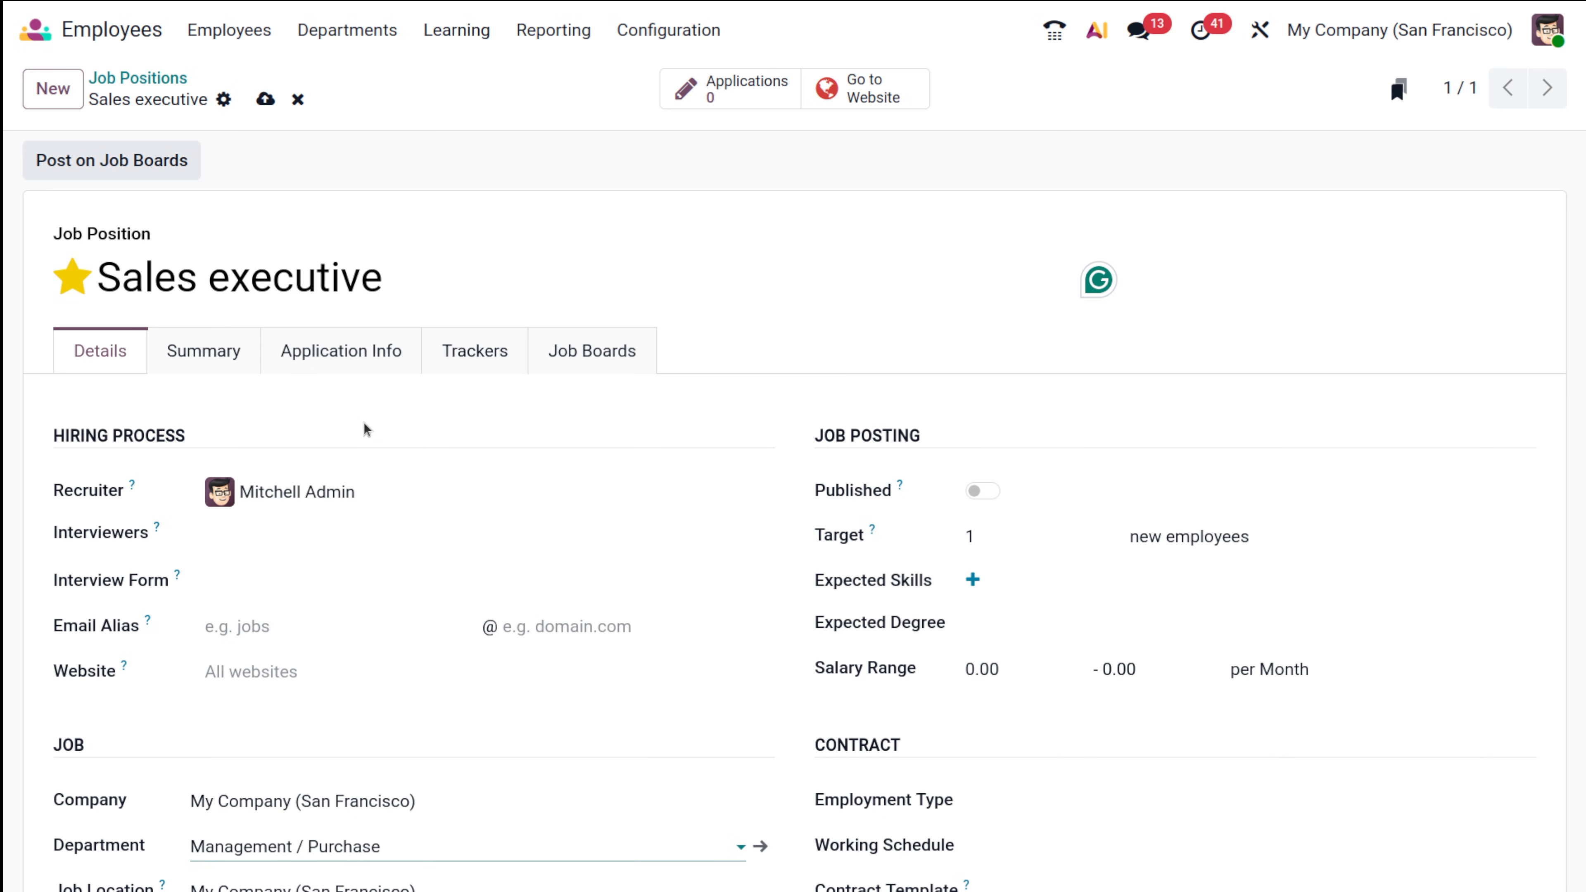
pyautogui.scroll(-6, 365, 429)
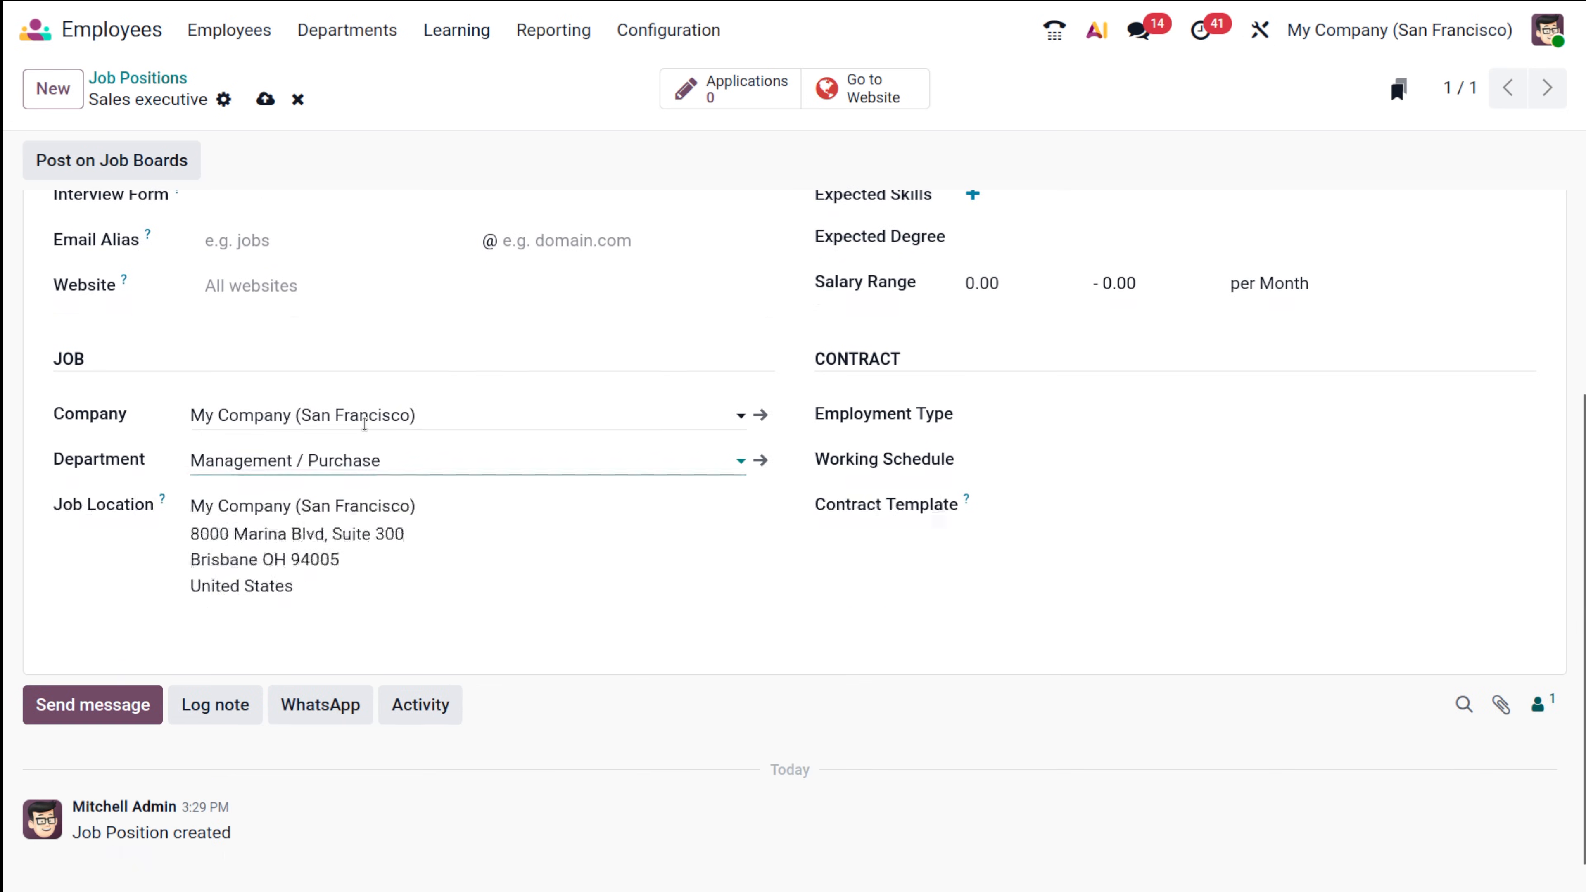
pyautogui.scroll(6, 343, 472)
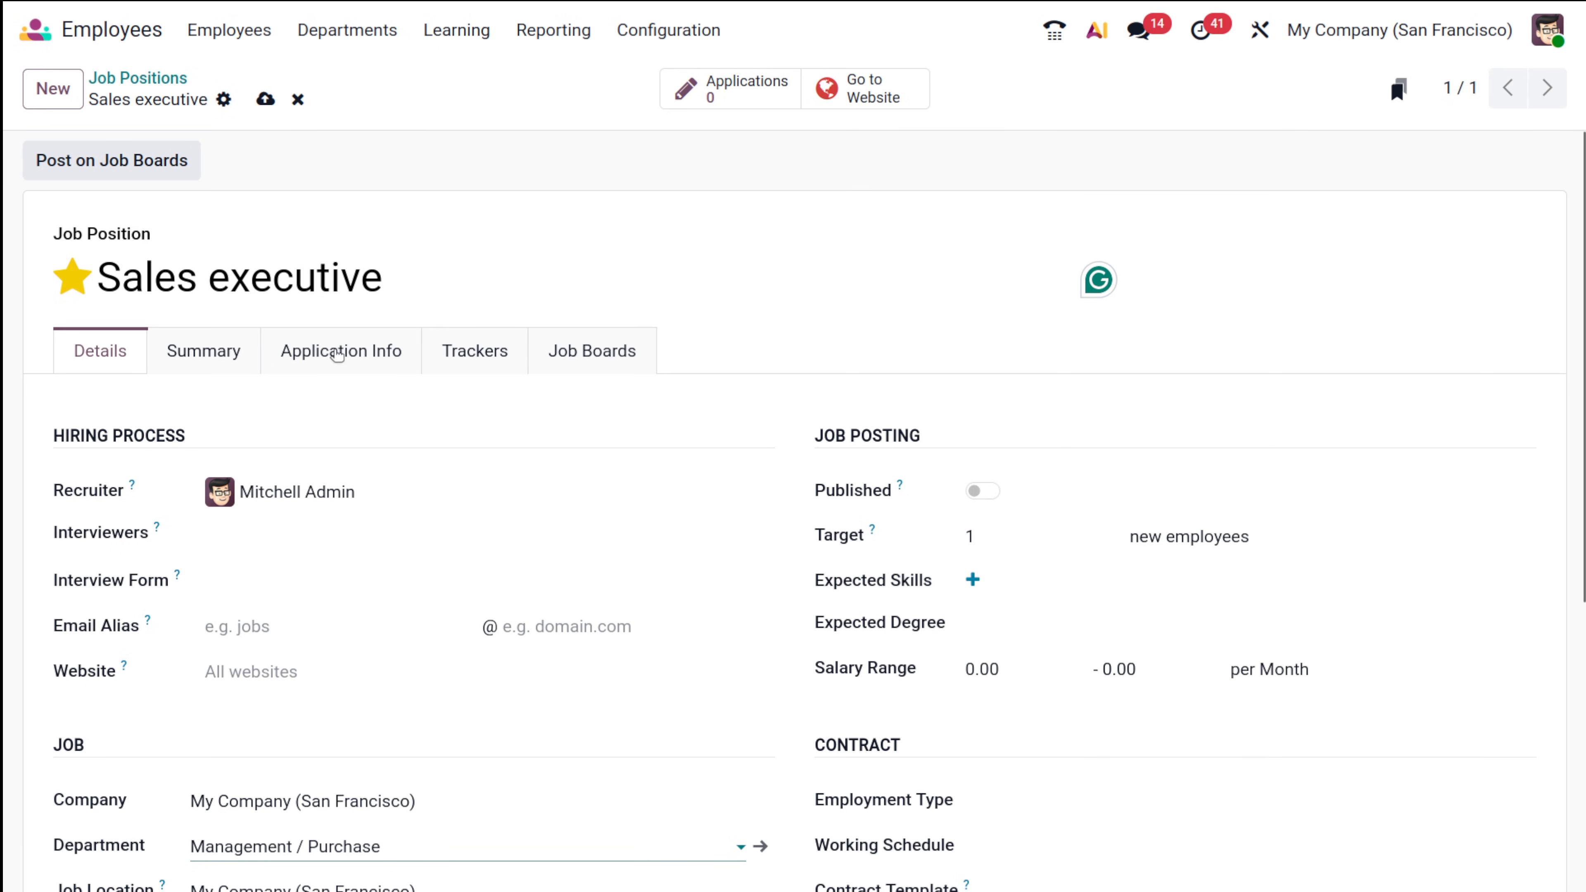
pyautogui.click(229, 367)
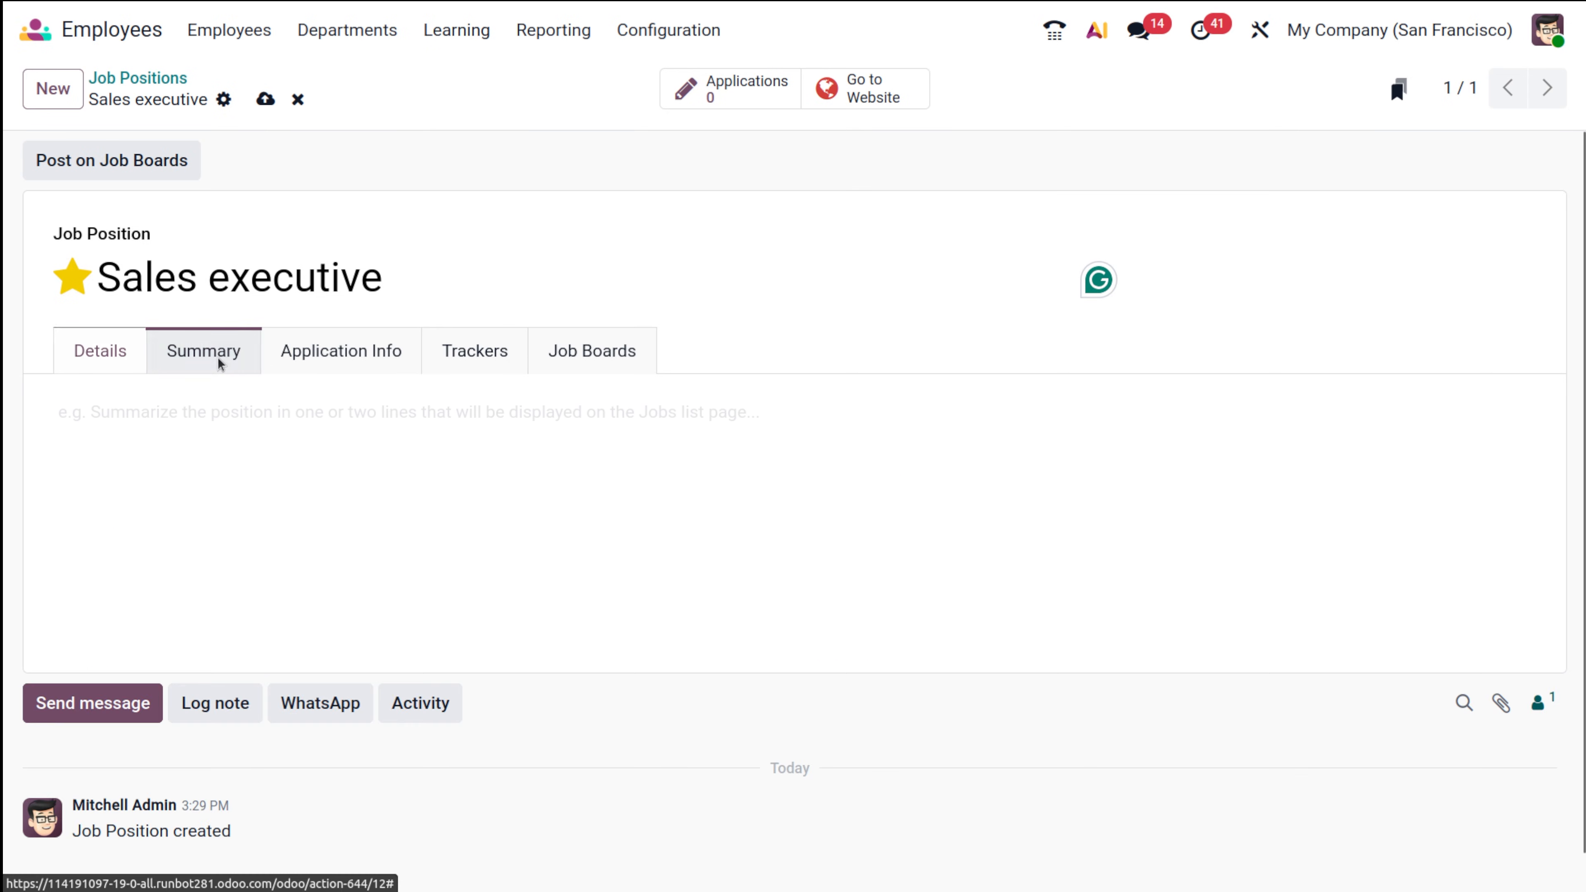
pyautogui.click(350, 356)
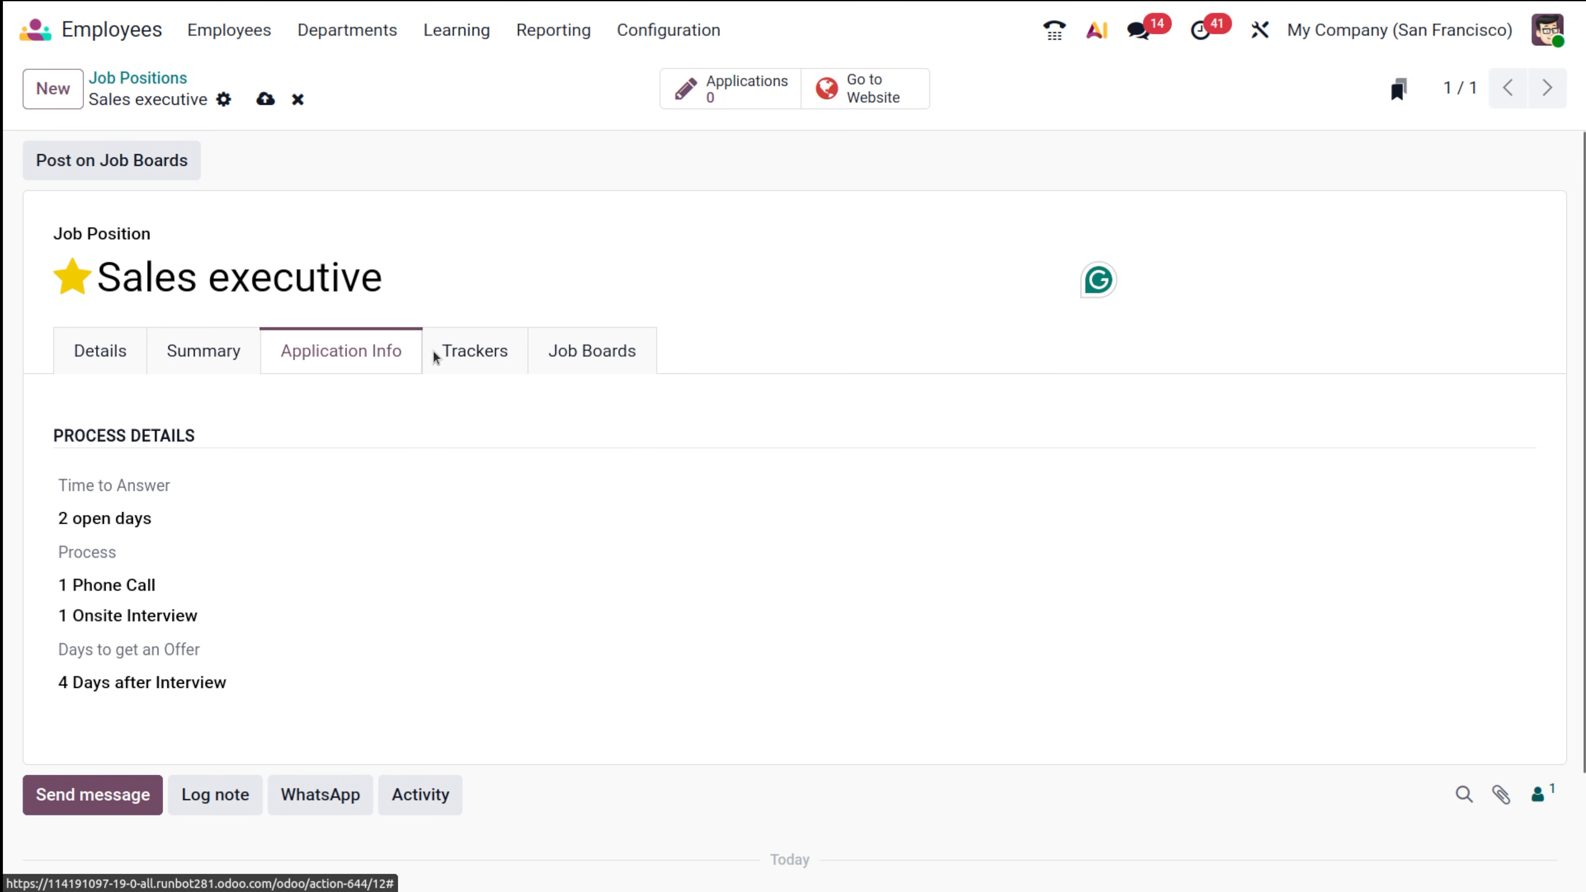
pyautogui.click(506, 355)
pyautogui.click(612, 358)
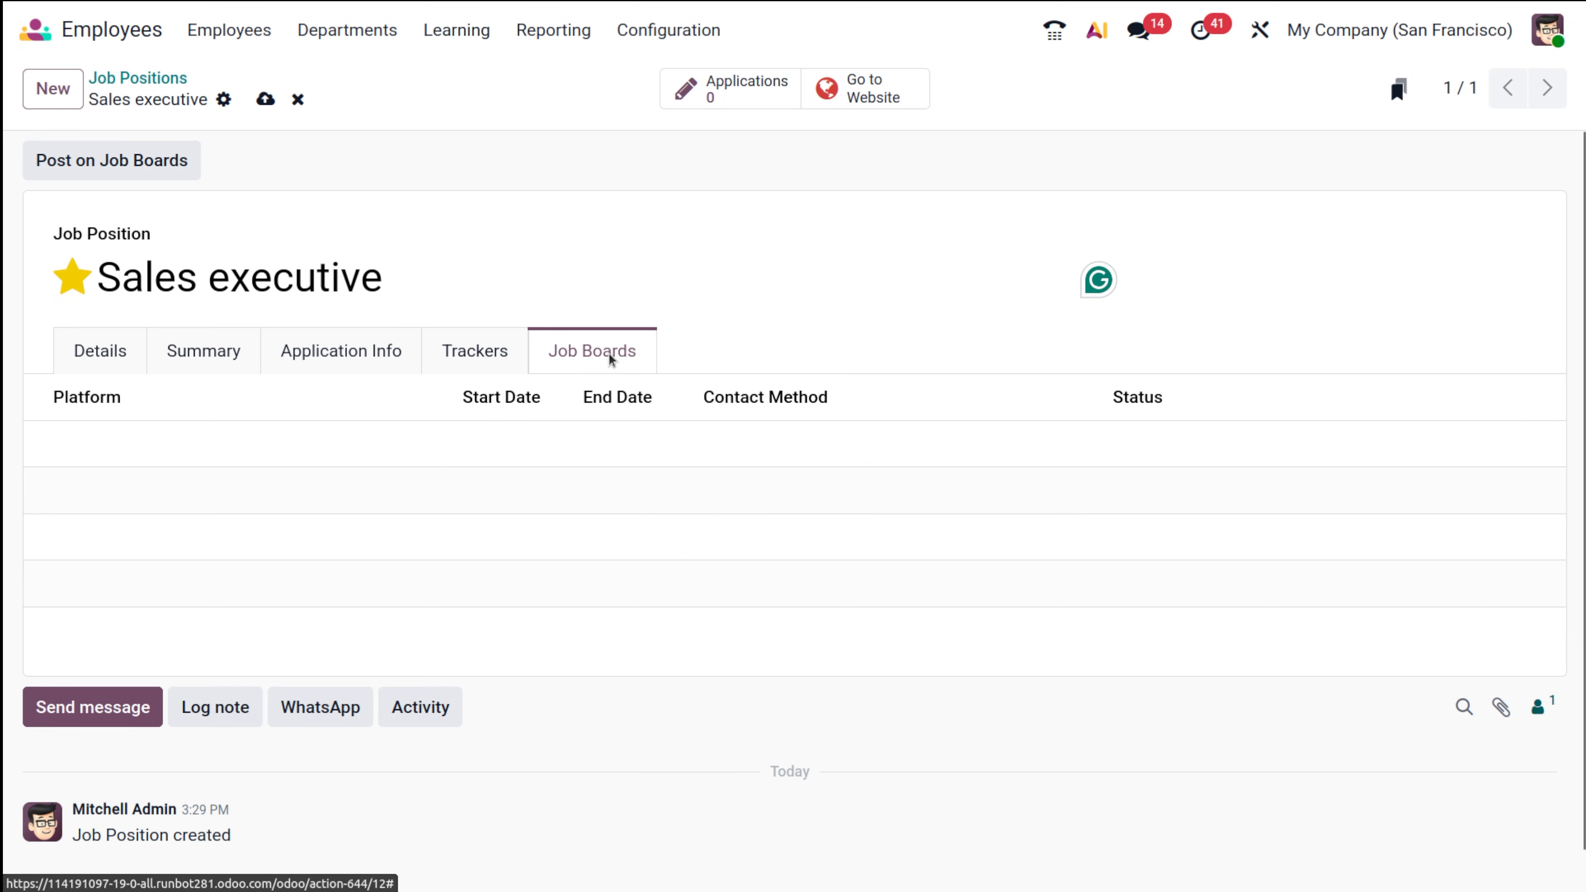
pyautogui.click(84, 349)
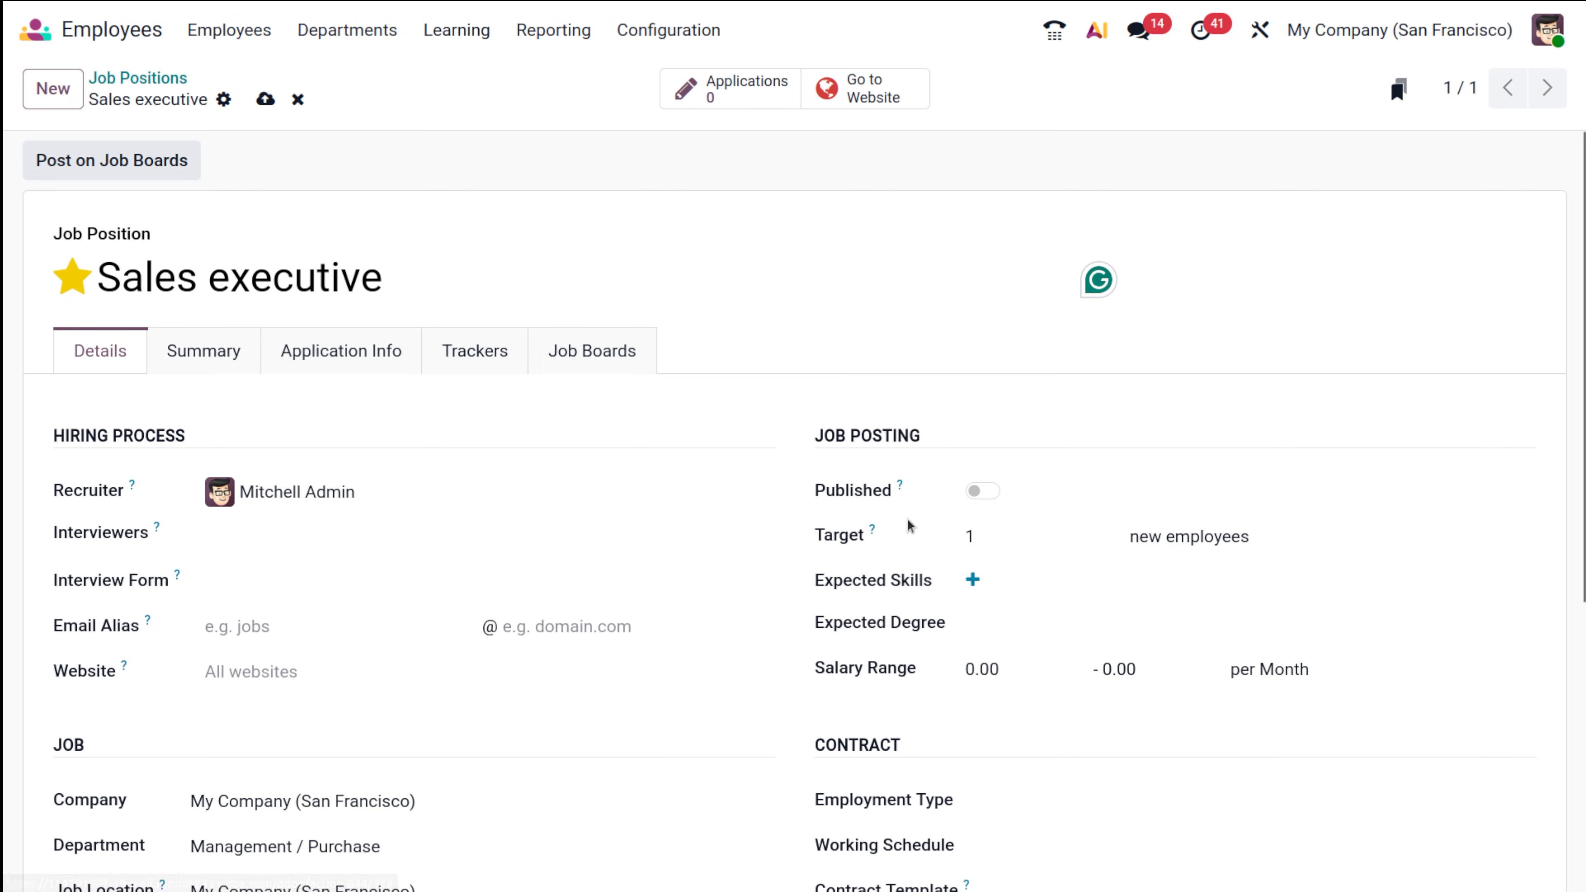
# Set the hiring target of the Sales executive position to 5 new employees and publish the position
pyautogui.click(971, 536)
pyautogui.press('BackSpace')
pyautogui.press('BackSpace')
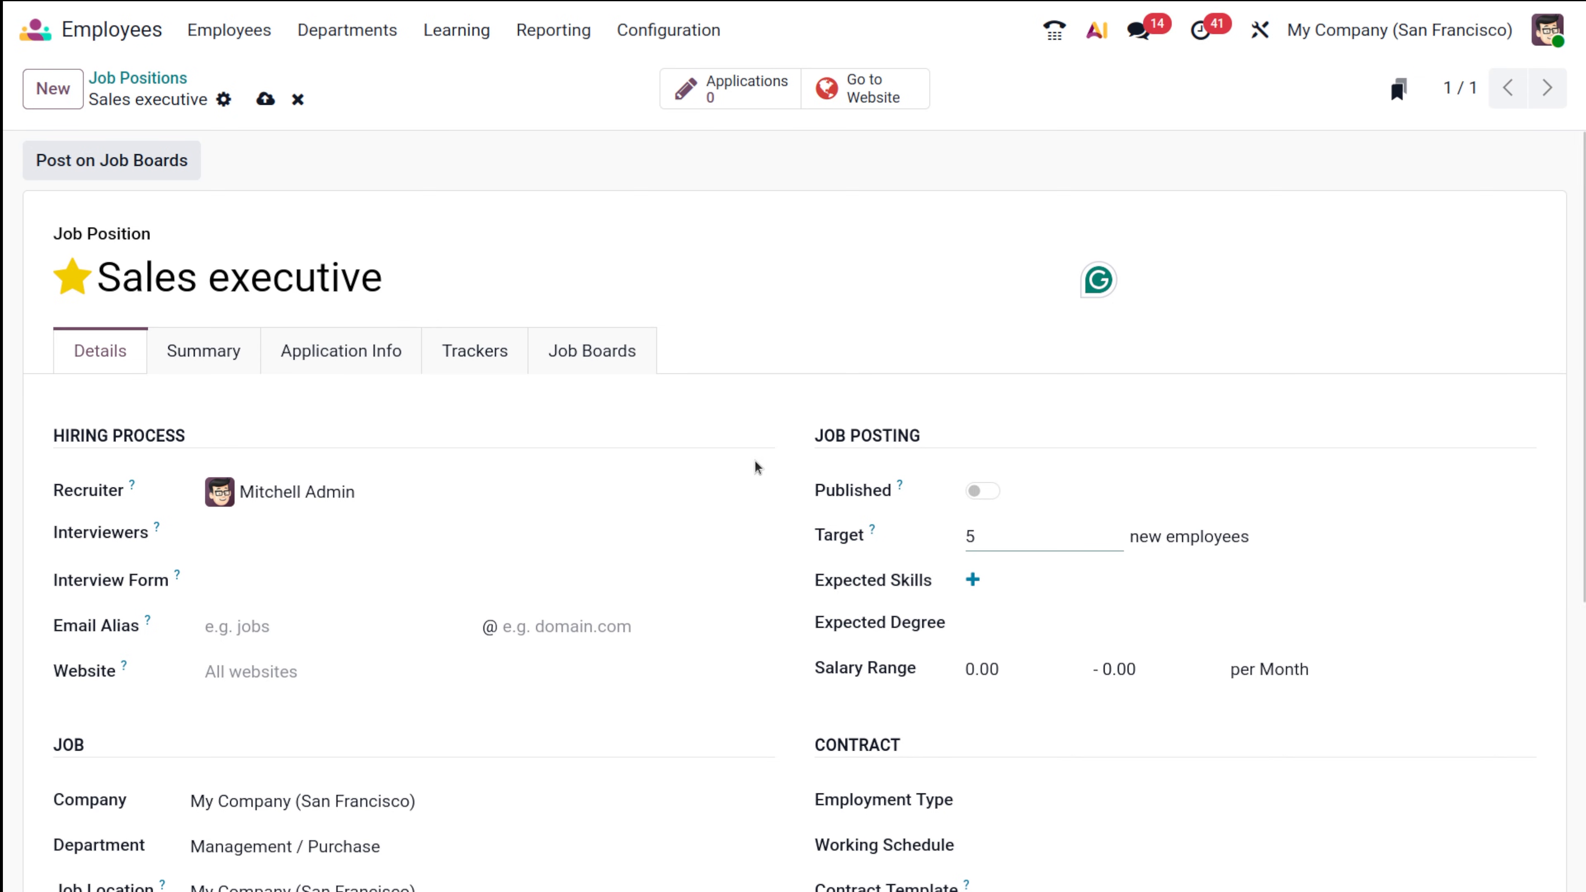
pyautogui.click(976, 492)
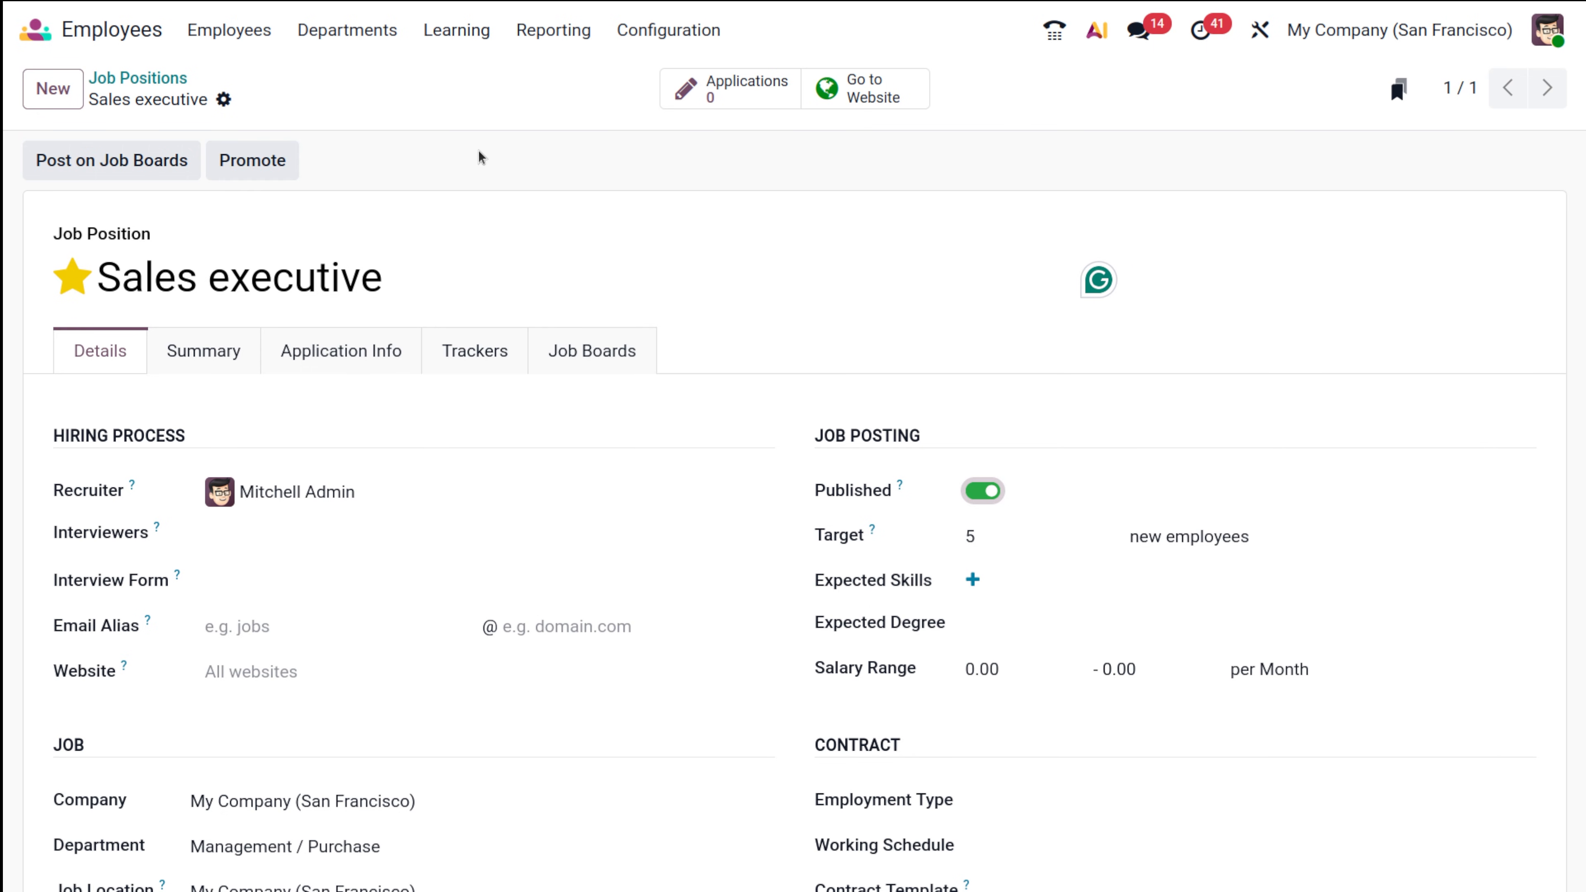
# Review the Sales executive details and return to the list of job positions
pyautogui.scroll(-5, 478, 150)
pyautogui.scroll(5, 479, 150)
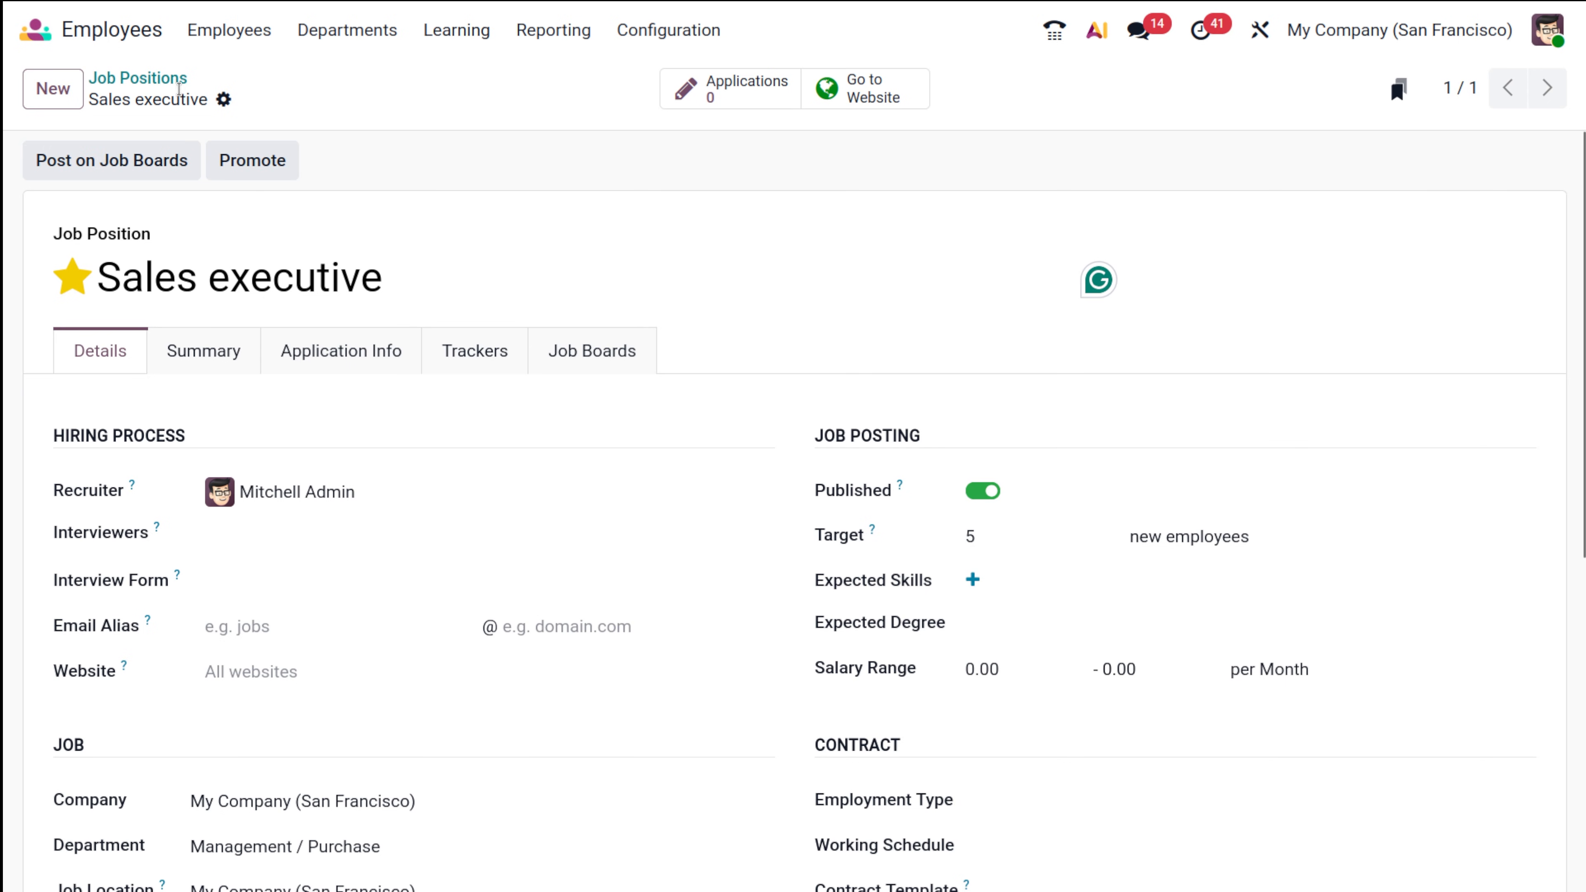
pyautogui.click(174, 75)
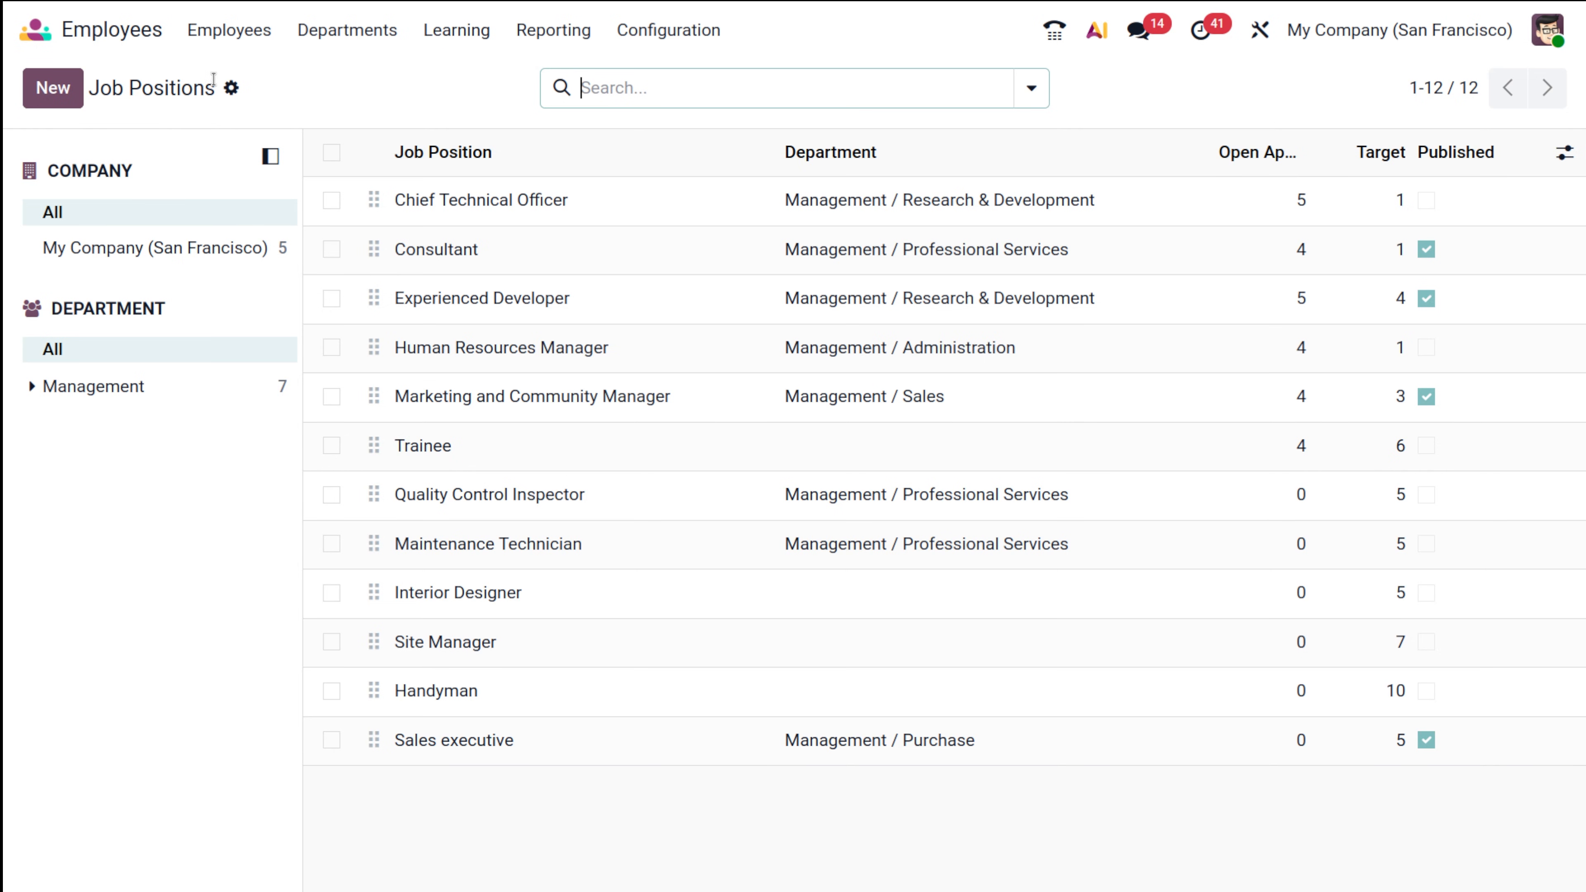
# View the employees assigned to the Purchase department from its department card and return to the departments overview
pyautogui.click(217, 35)
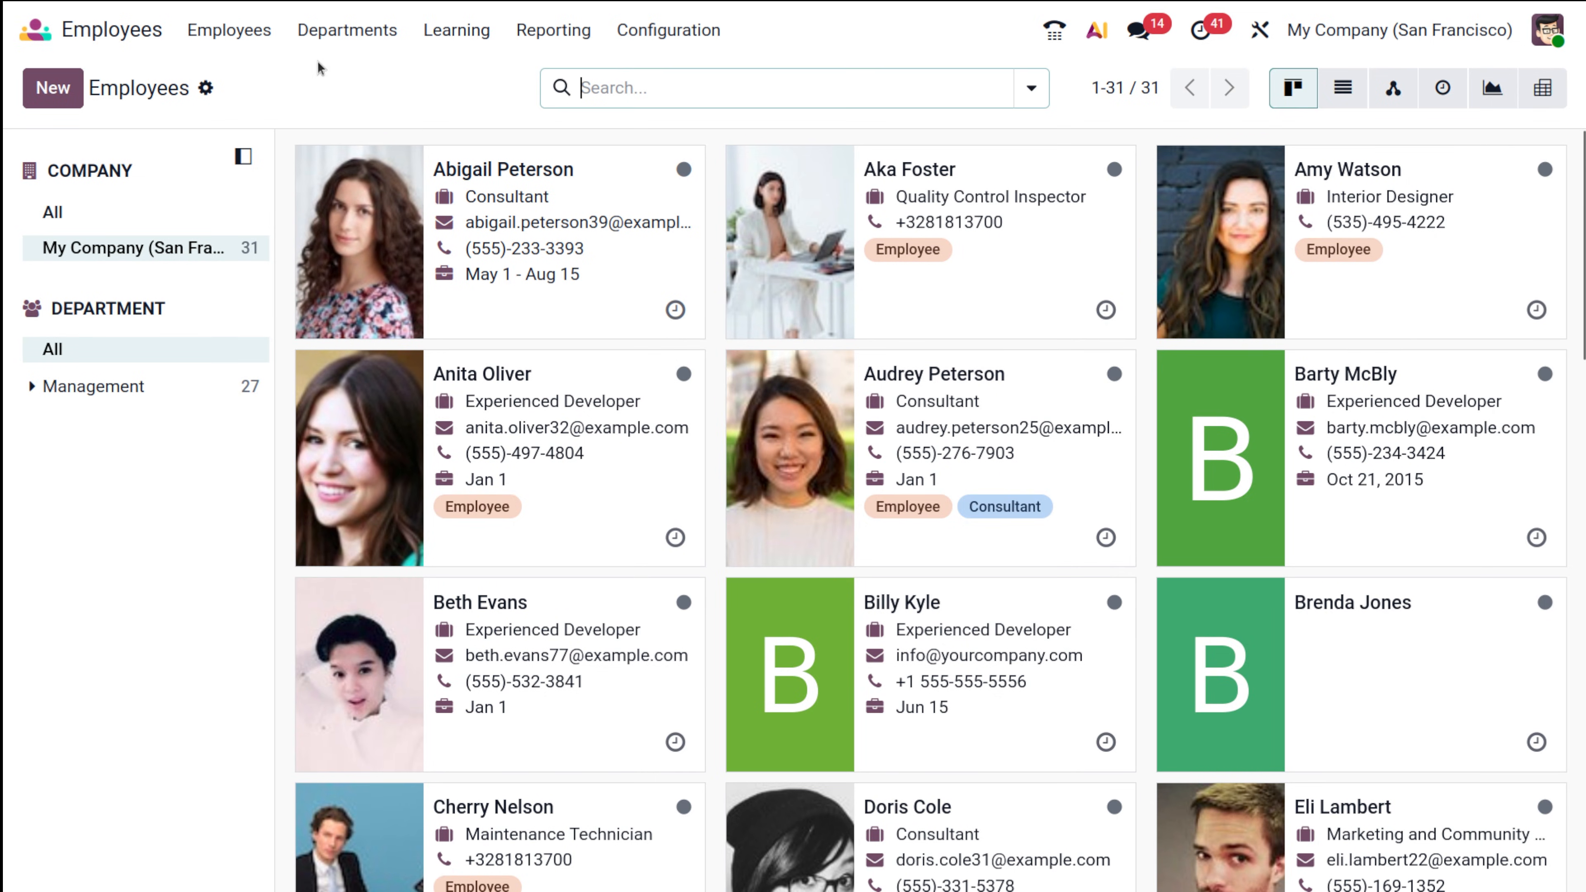
pyautogui.click(347, 30)
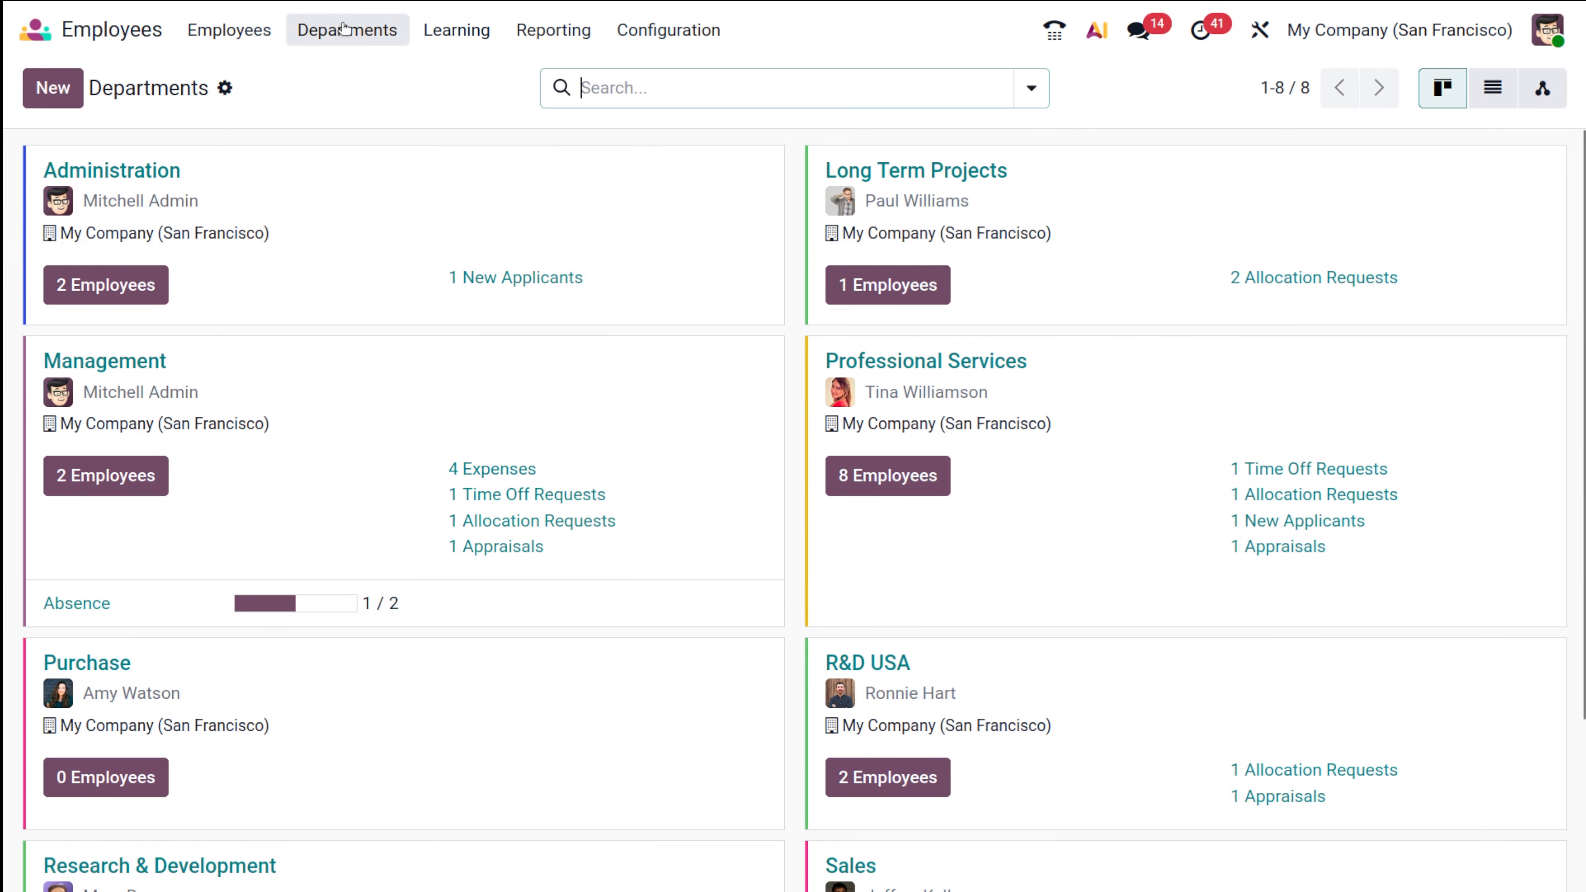
pyautogui.scroll(-3, 217, 708)
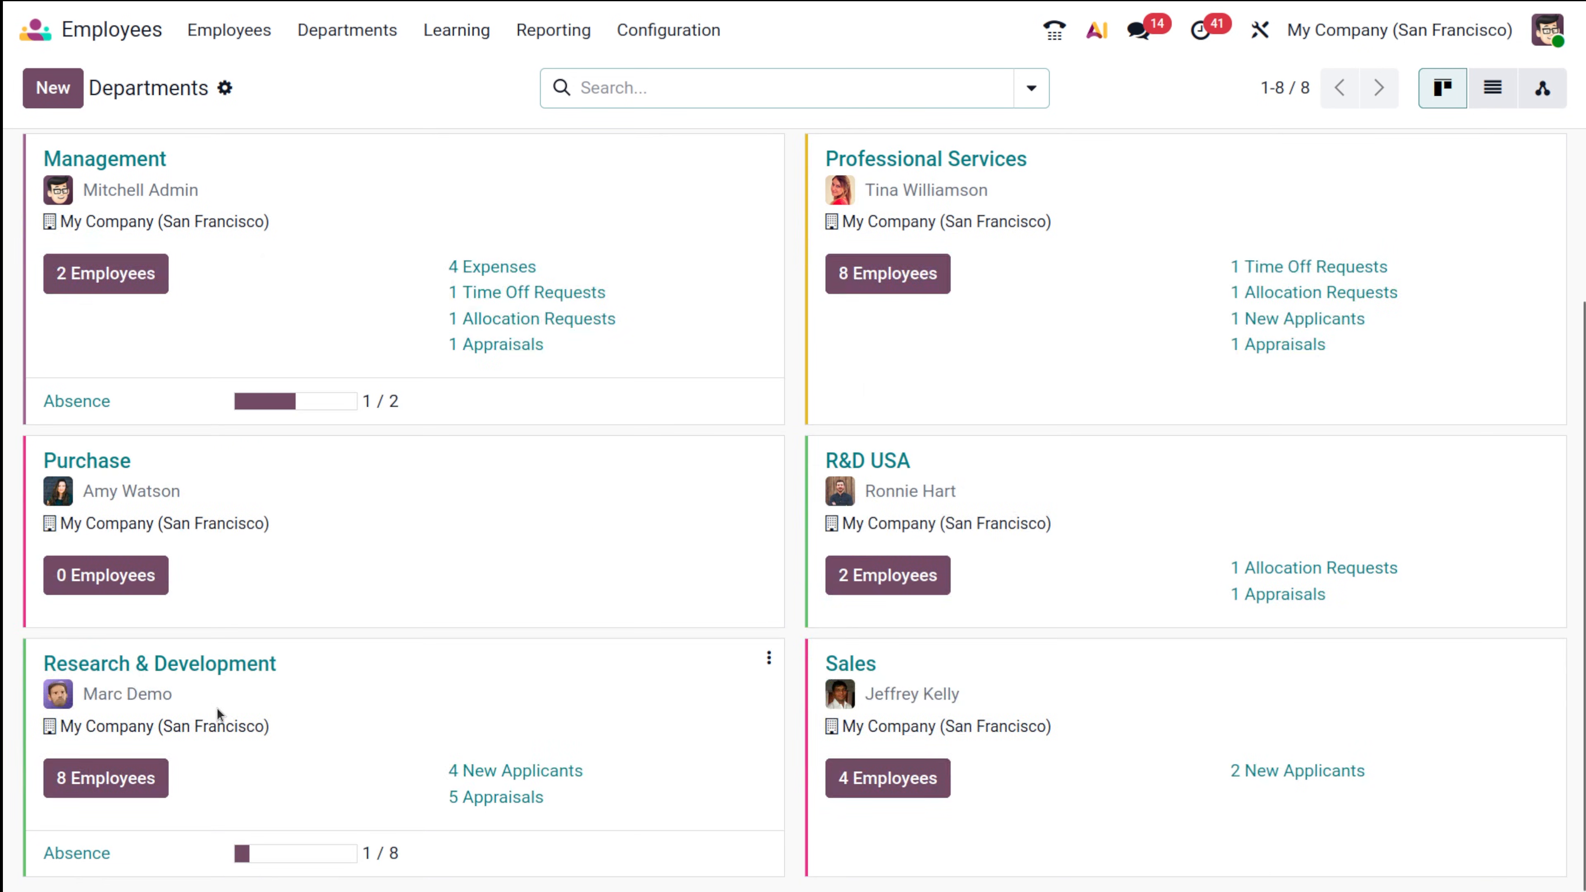
pyautogui.click(103, 578)
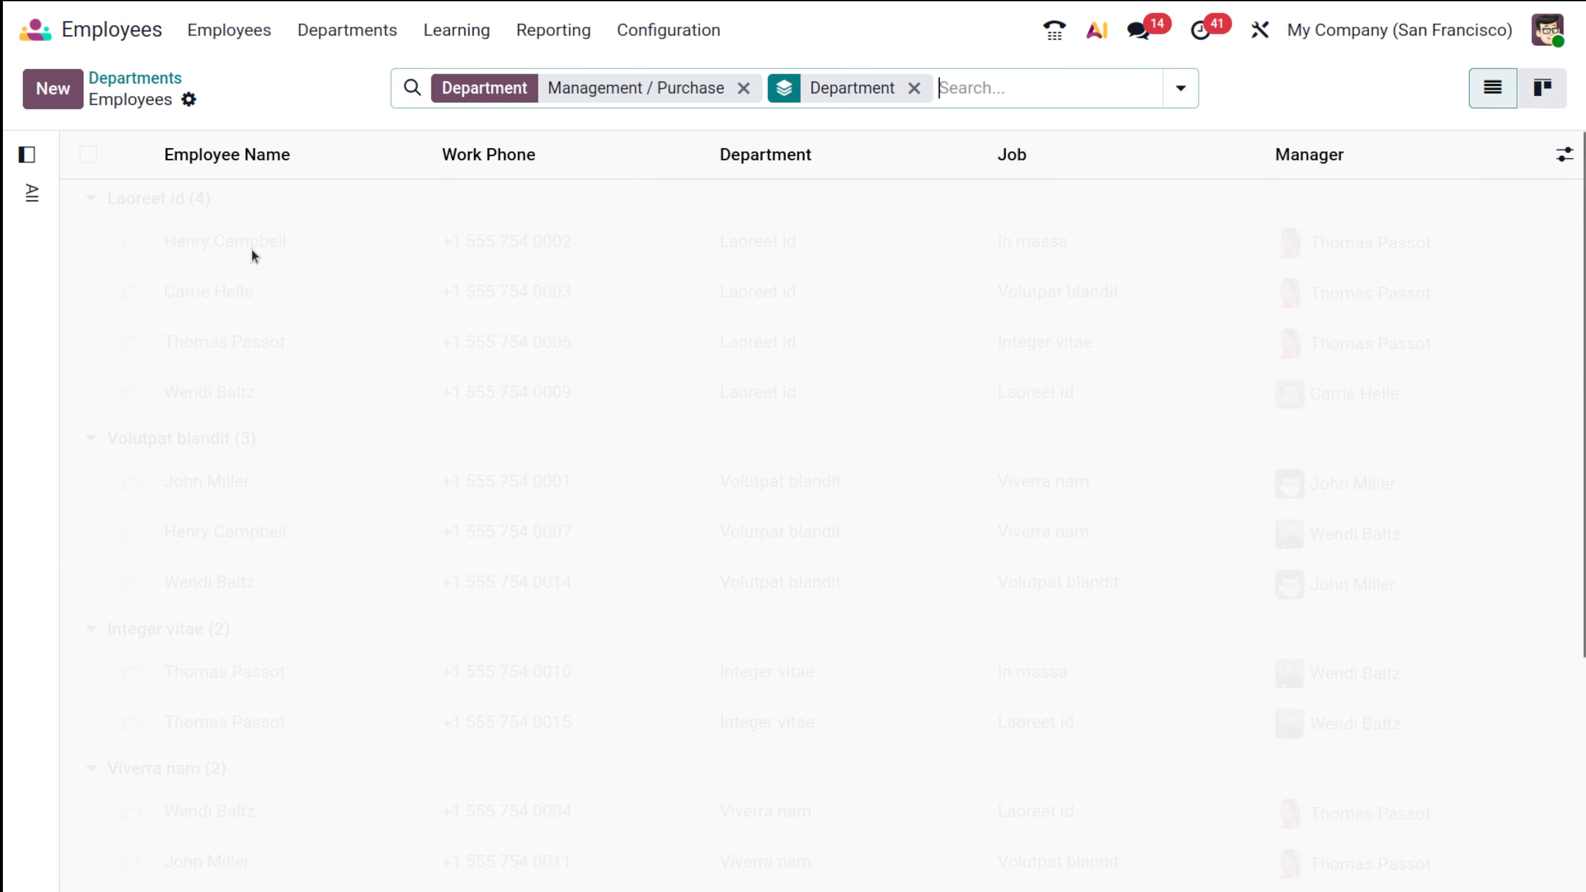
pyautogui.click(156, 77)
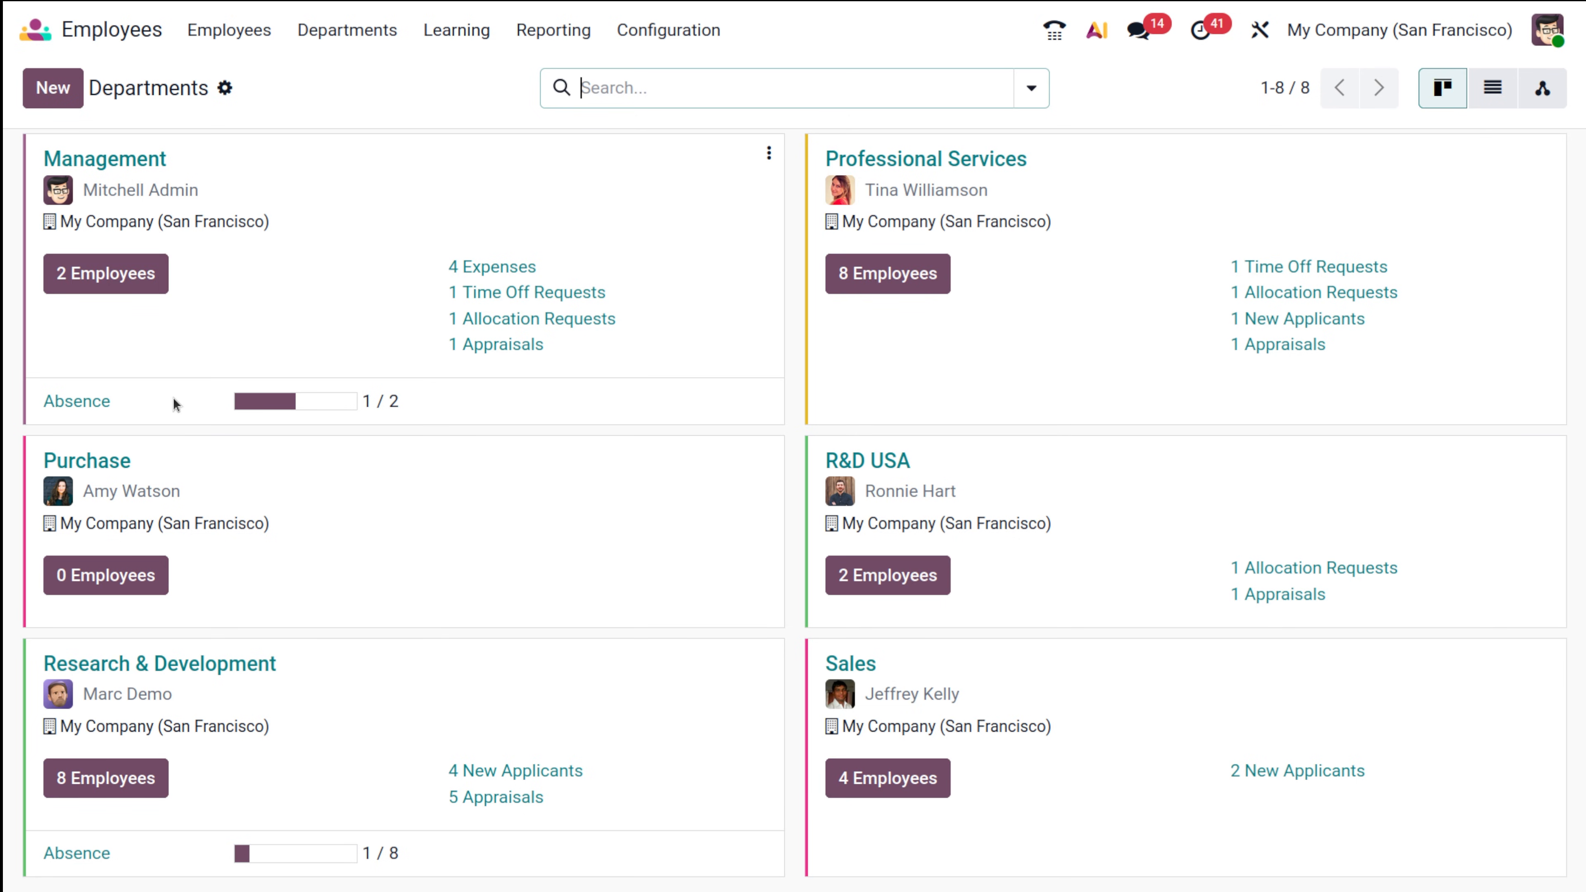
# Open the first employee's record to examine its job position field, and return to the employees overview without changing it
pyautogui.click(230, 30)
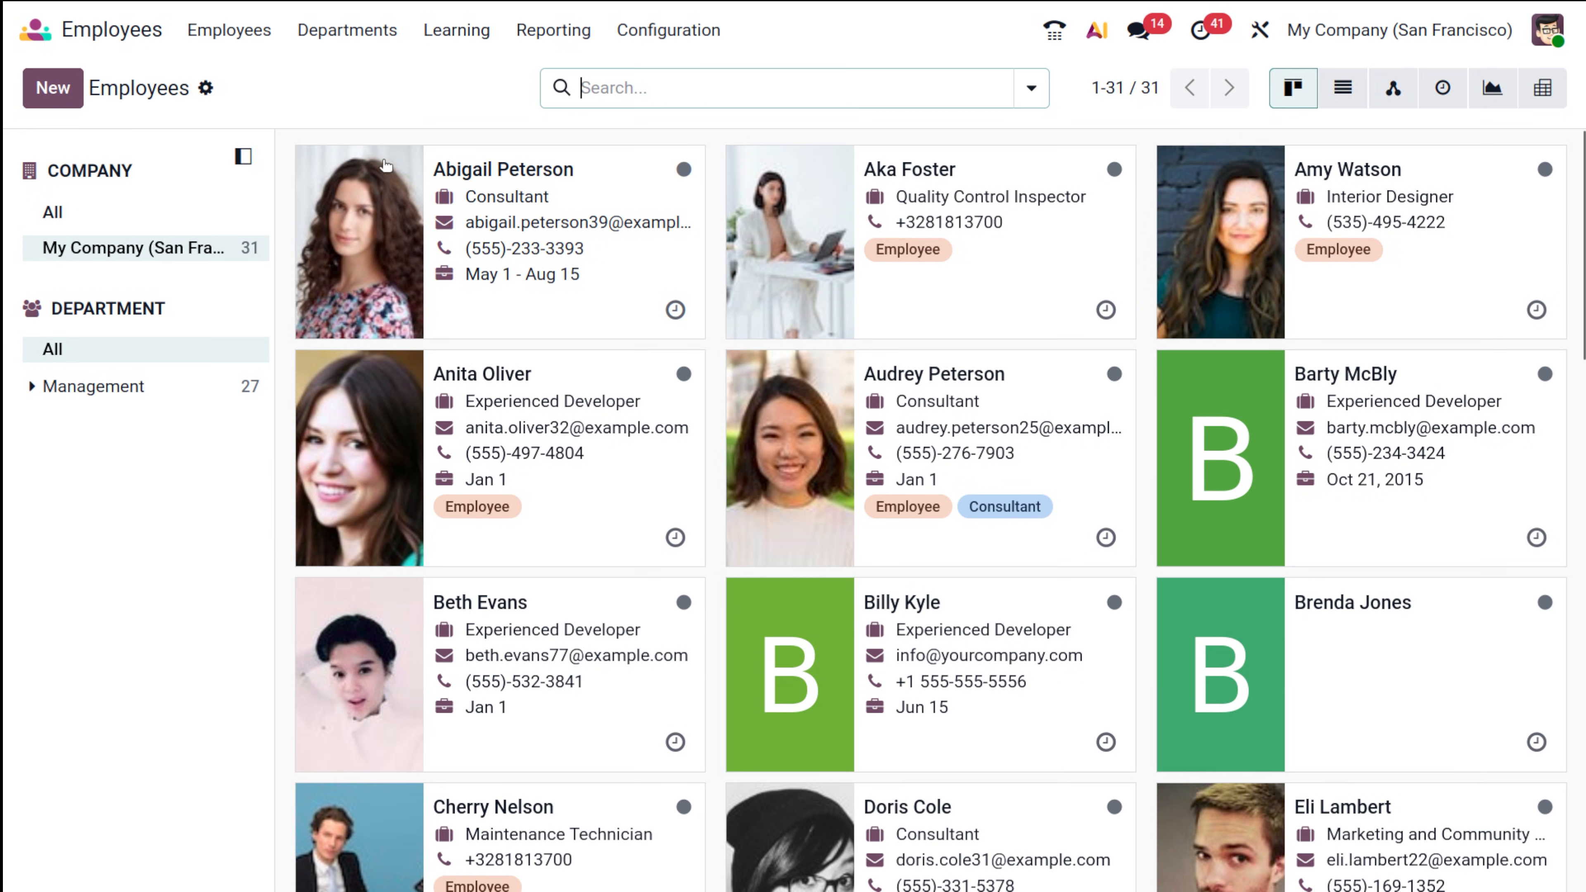
pyautogui.click(370, 213)
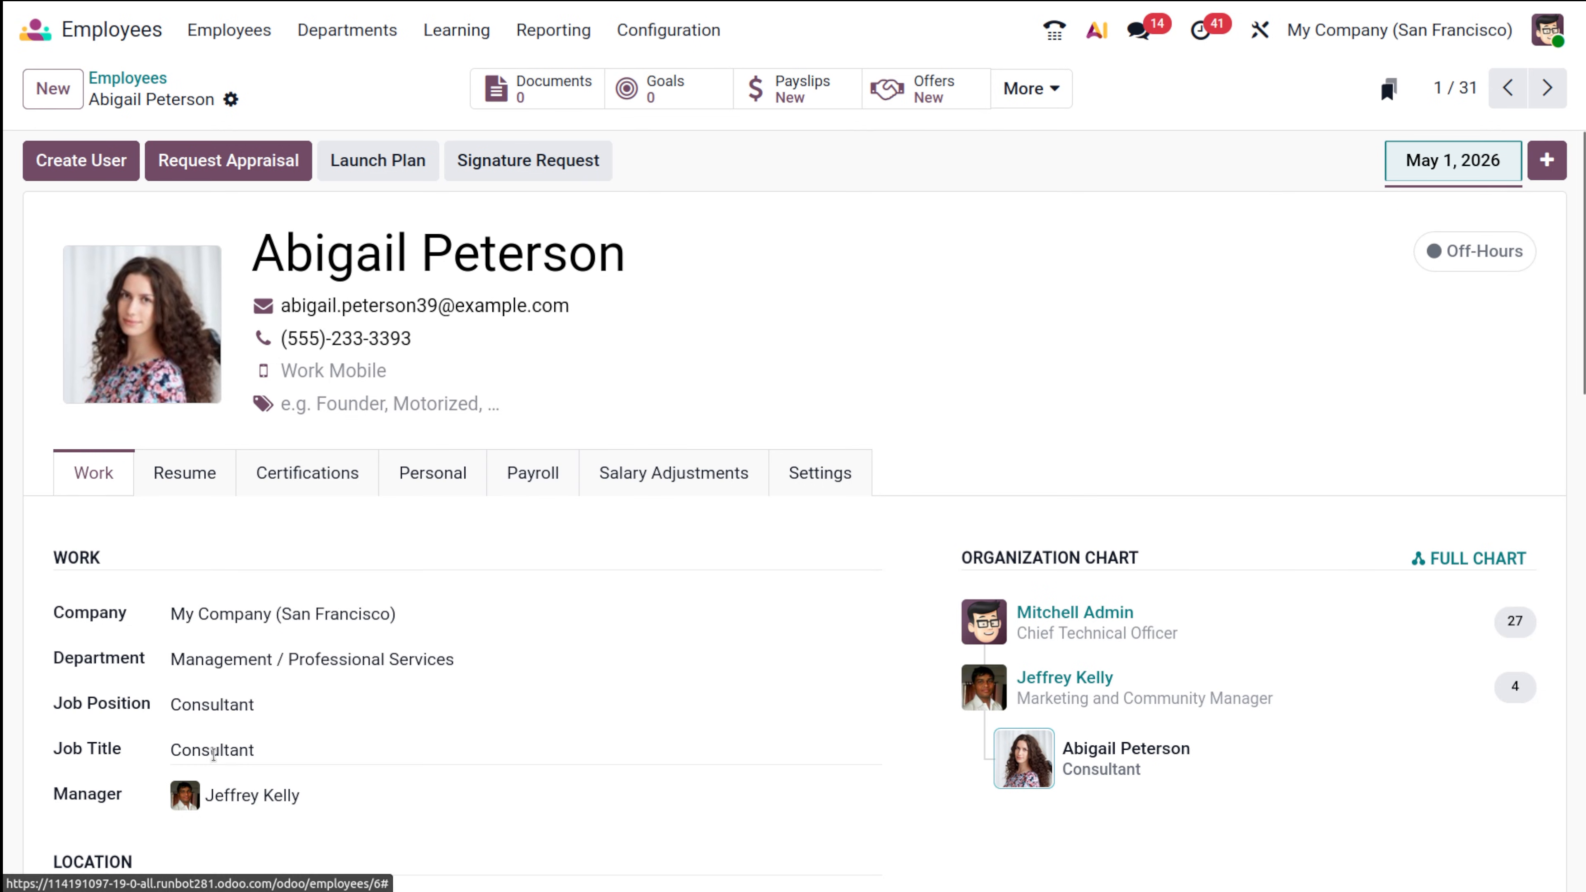
pyautogui.click(292, 704)
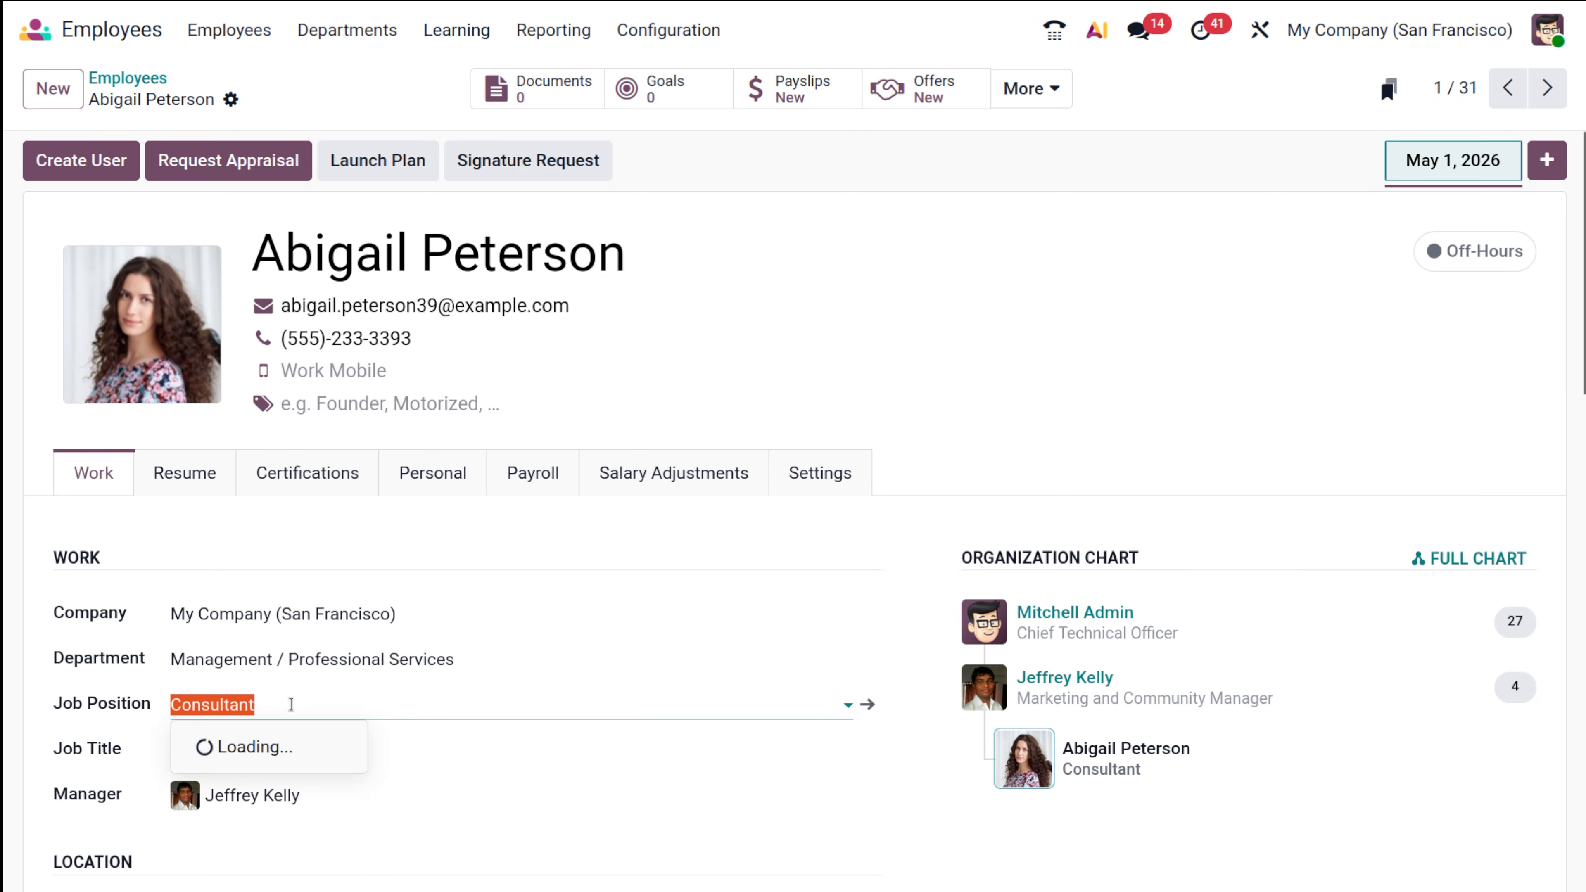
pyautogui.click(641, 615)
pyautogui.click(96, 76)
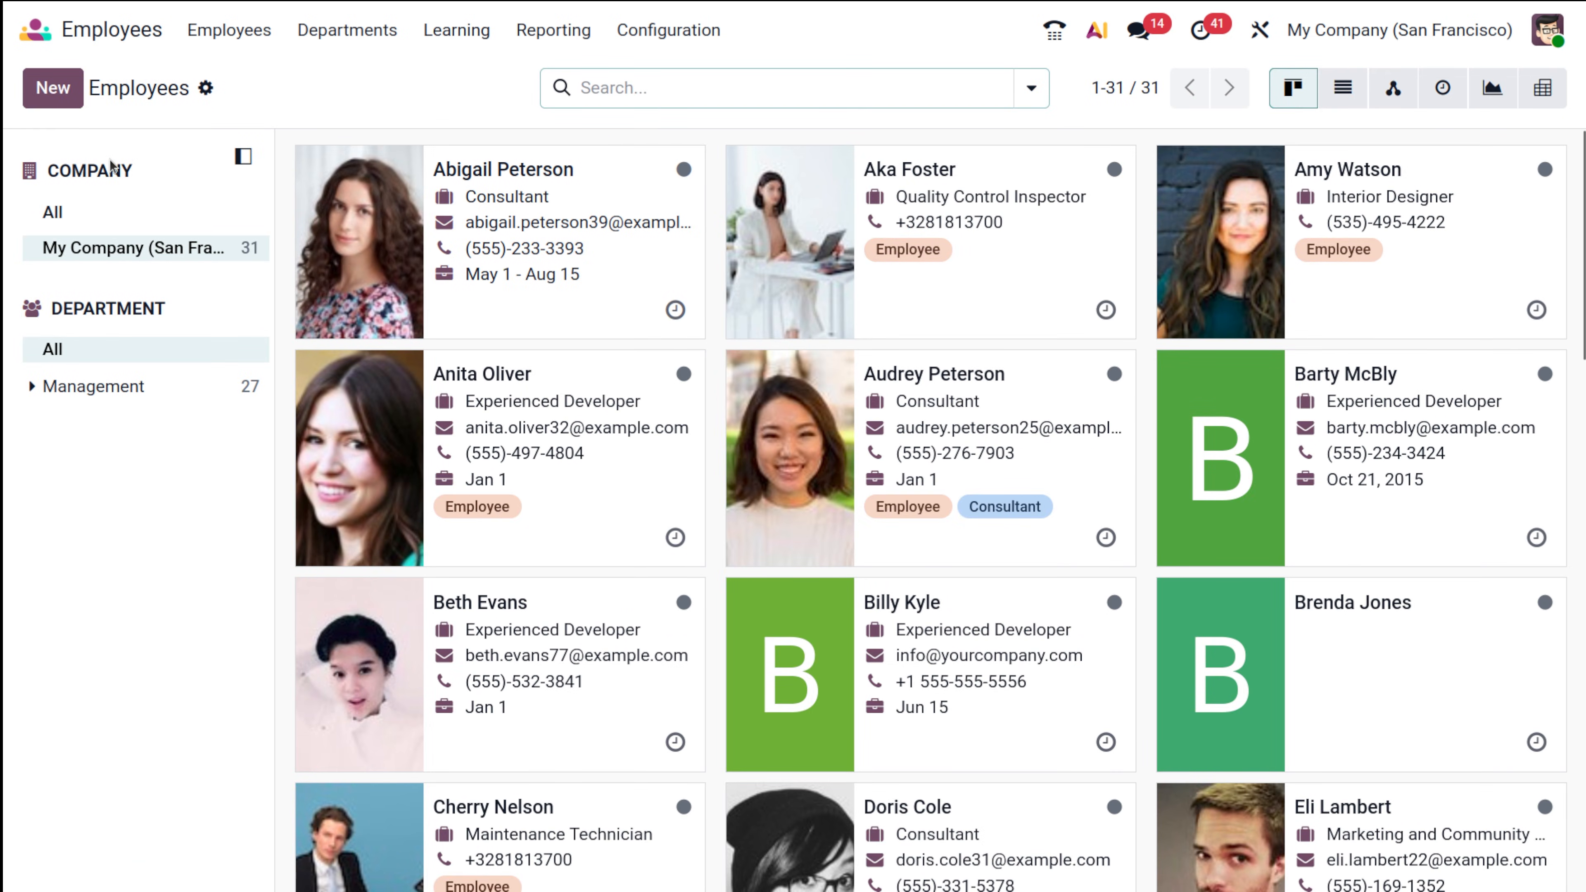
# Start a new employee record, enter the employee's name, and set the department to Management / Purchase
pyautogui.click(68, 90)
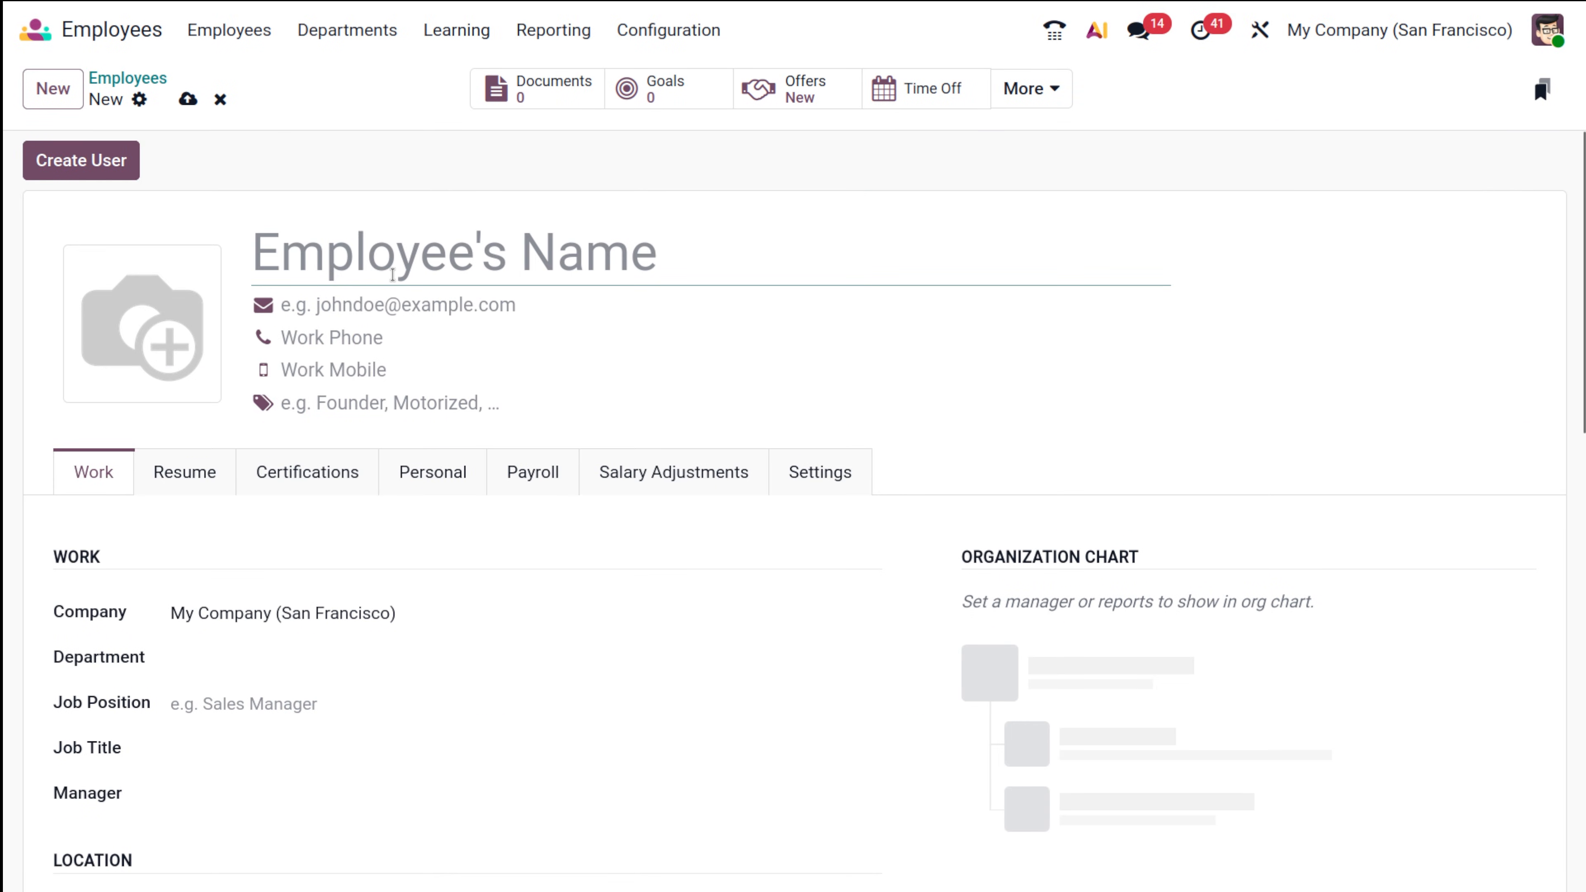
pyautogui.write('Tom')
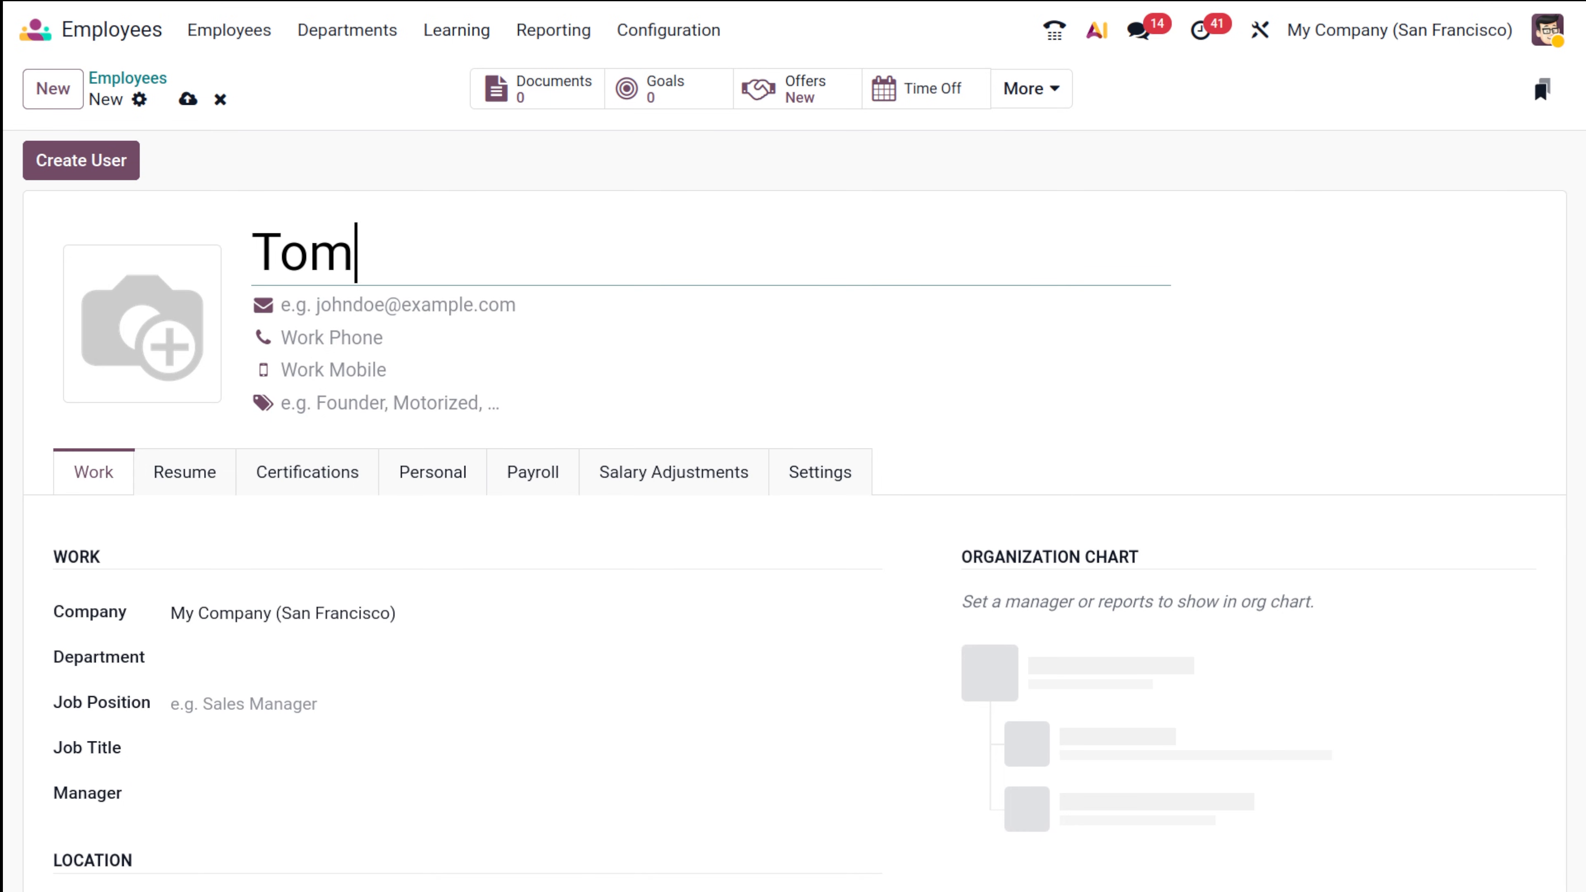
pyautogui.click(234, 657)
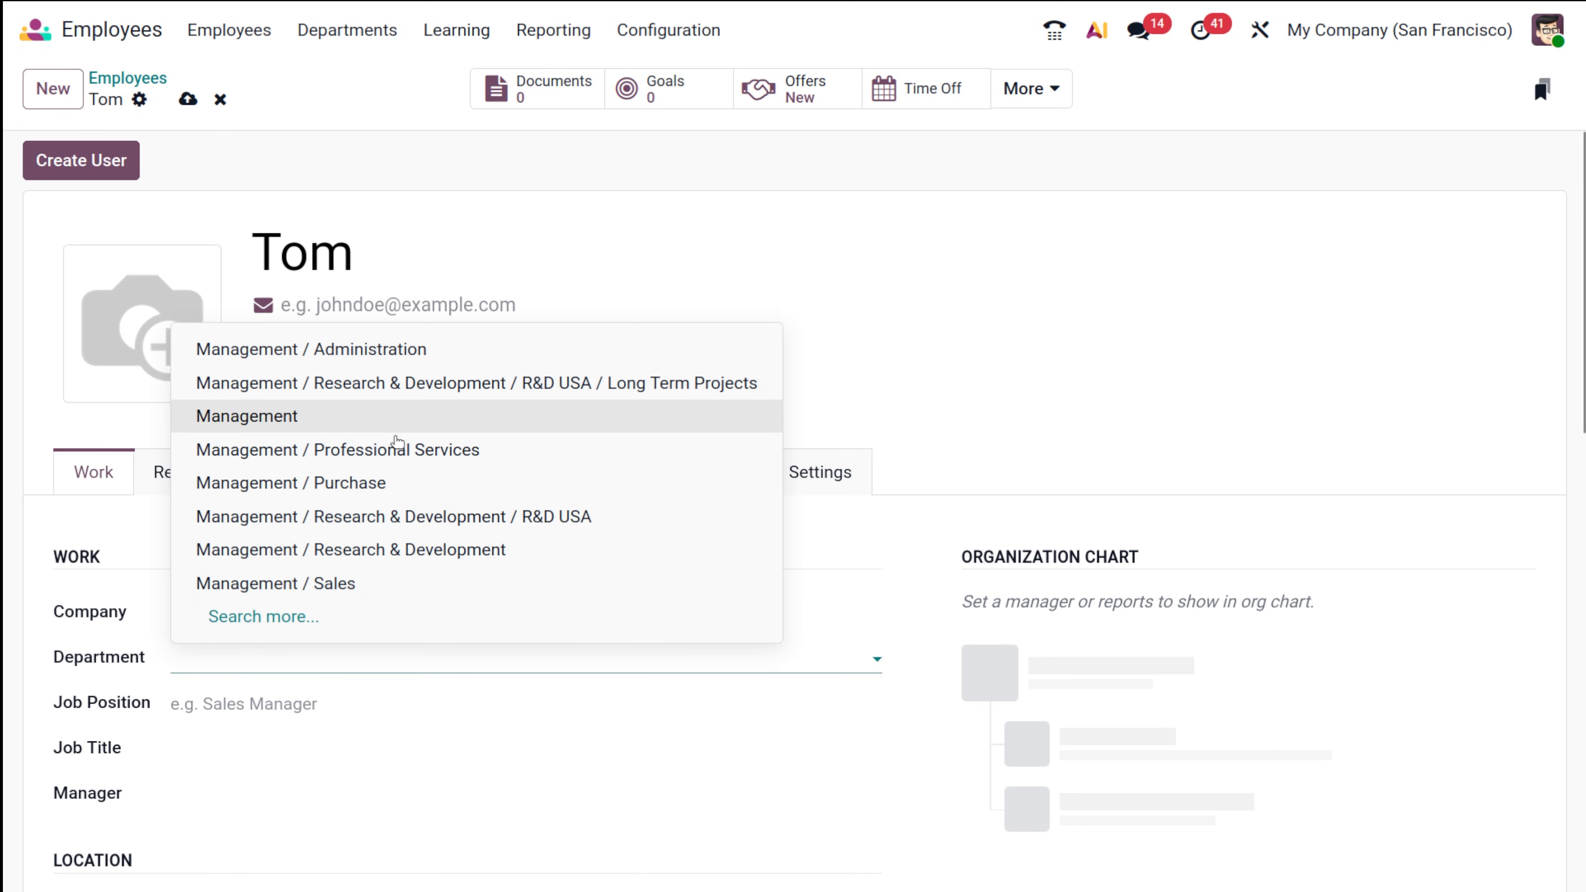
pyautogui.click(411, 487)
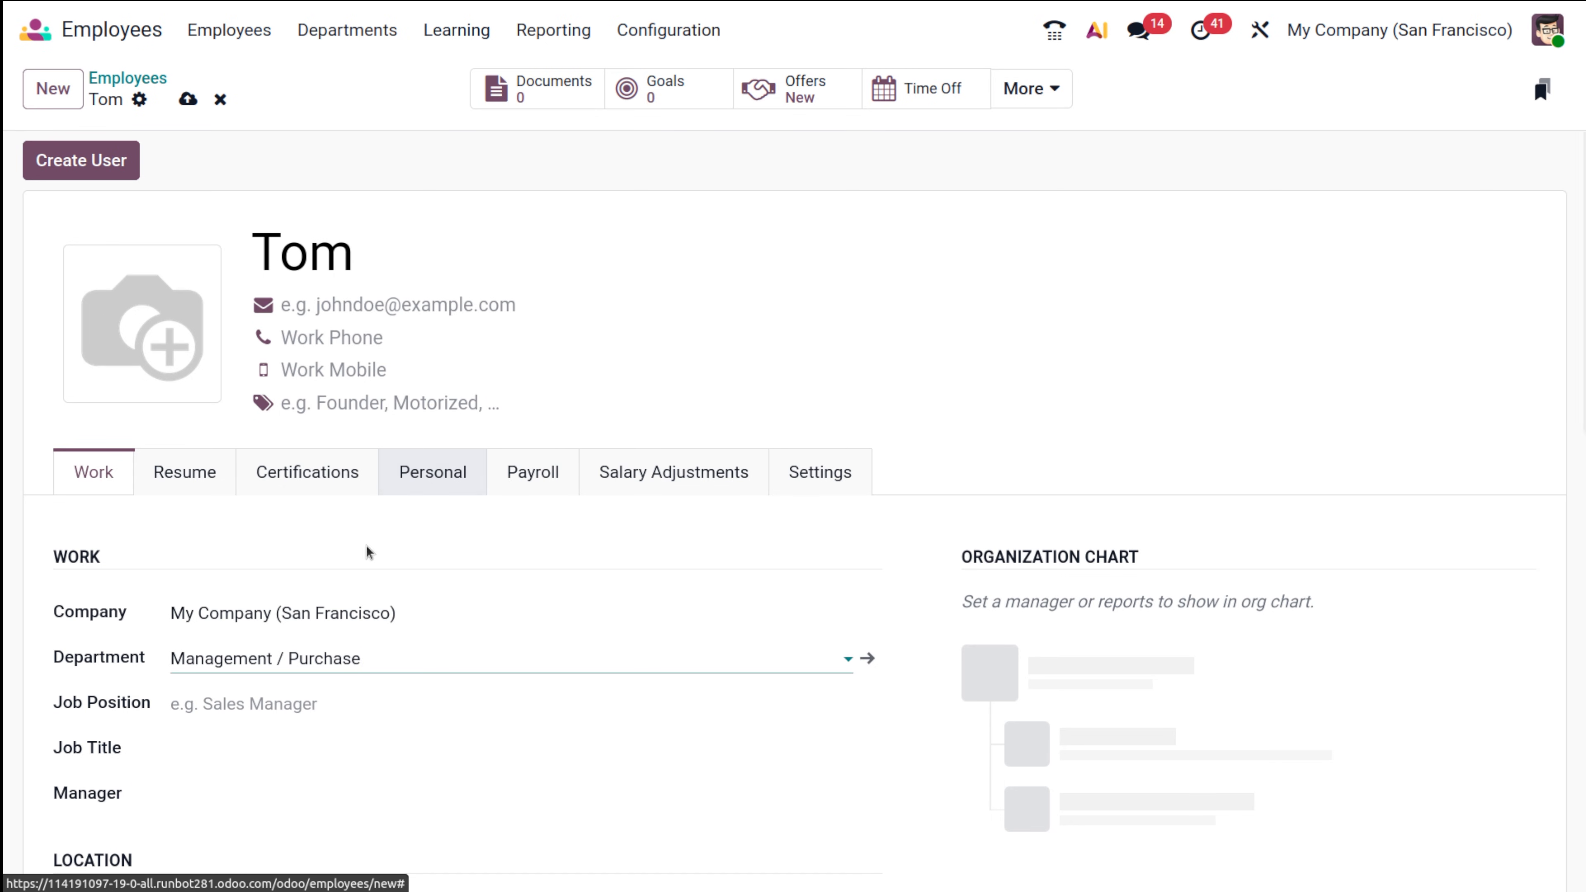
# Assign the Sales executive job position to the new employee and save the record
pyautogui.click(311, 717)
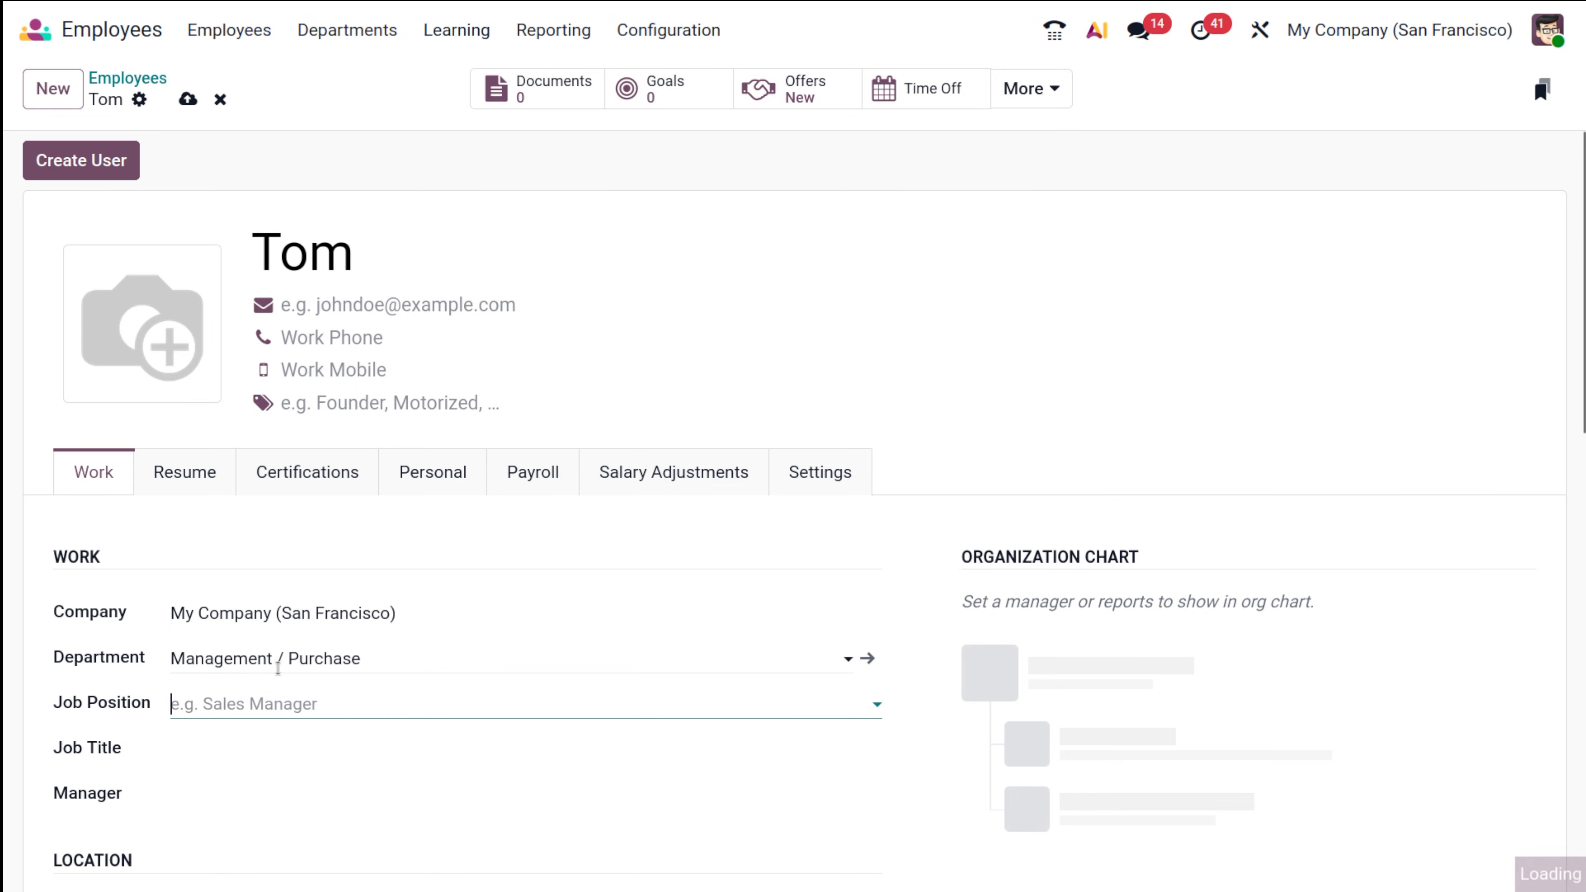
pyautogui.scroll(-2, 415, 582)
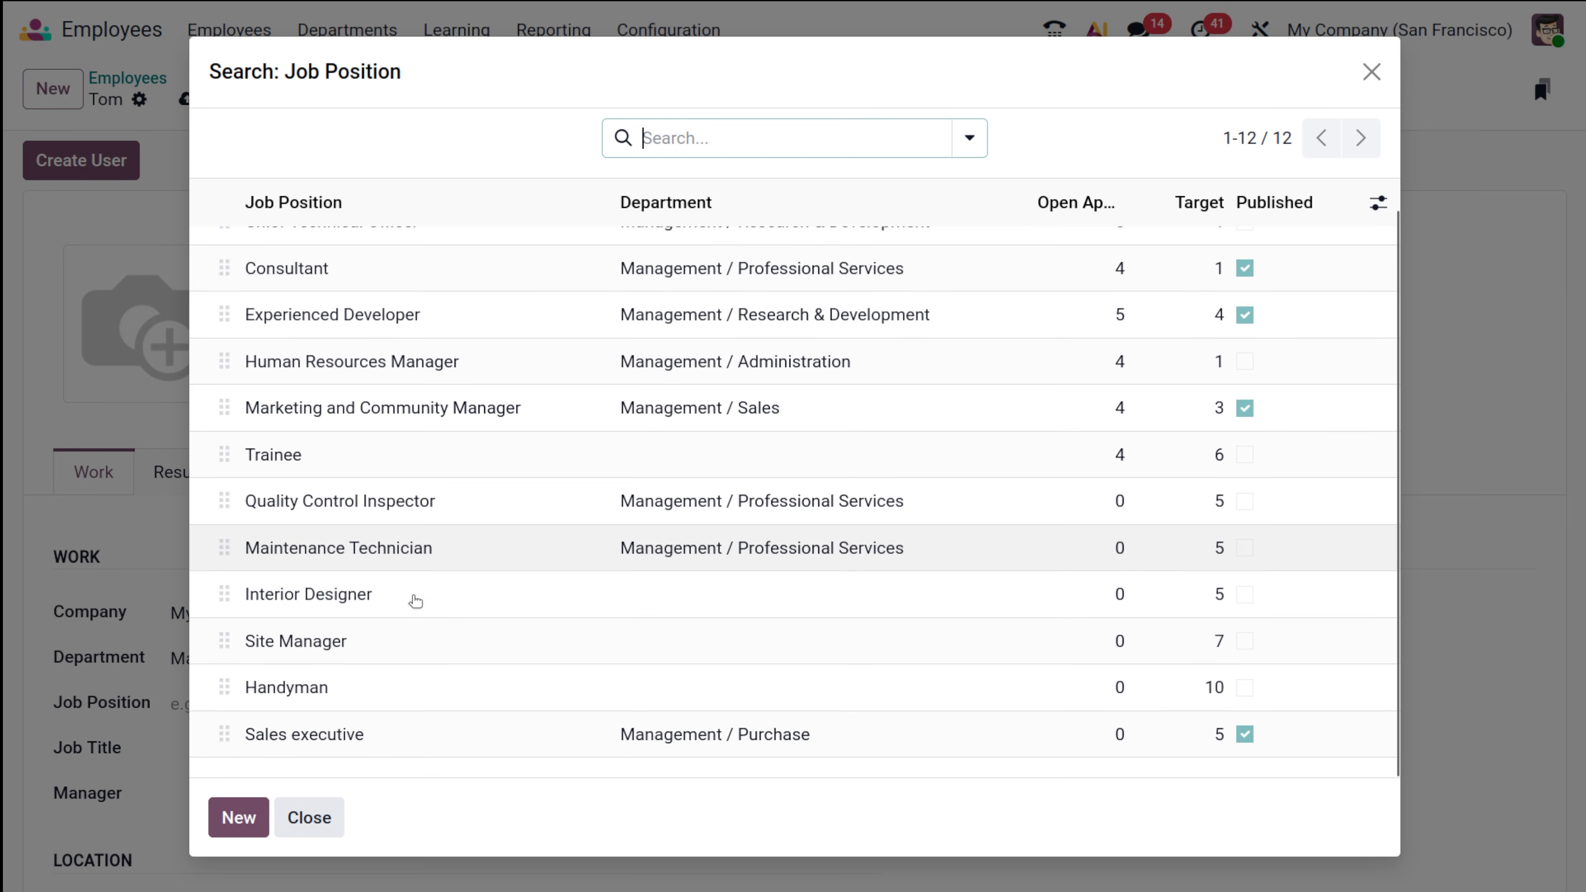
pyautogui.click(379, 726)
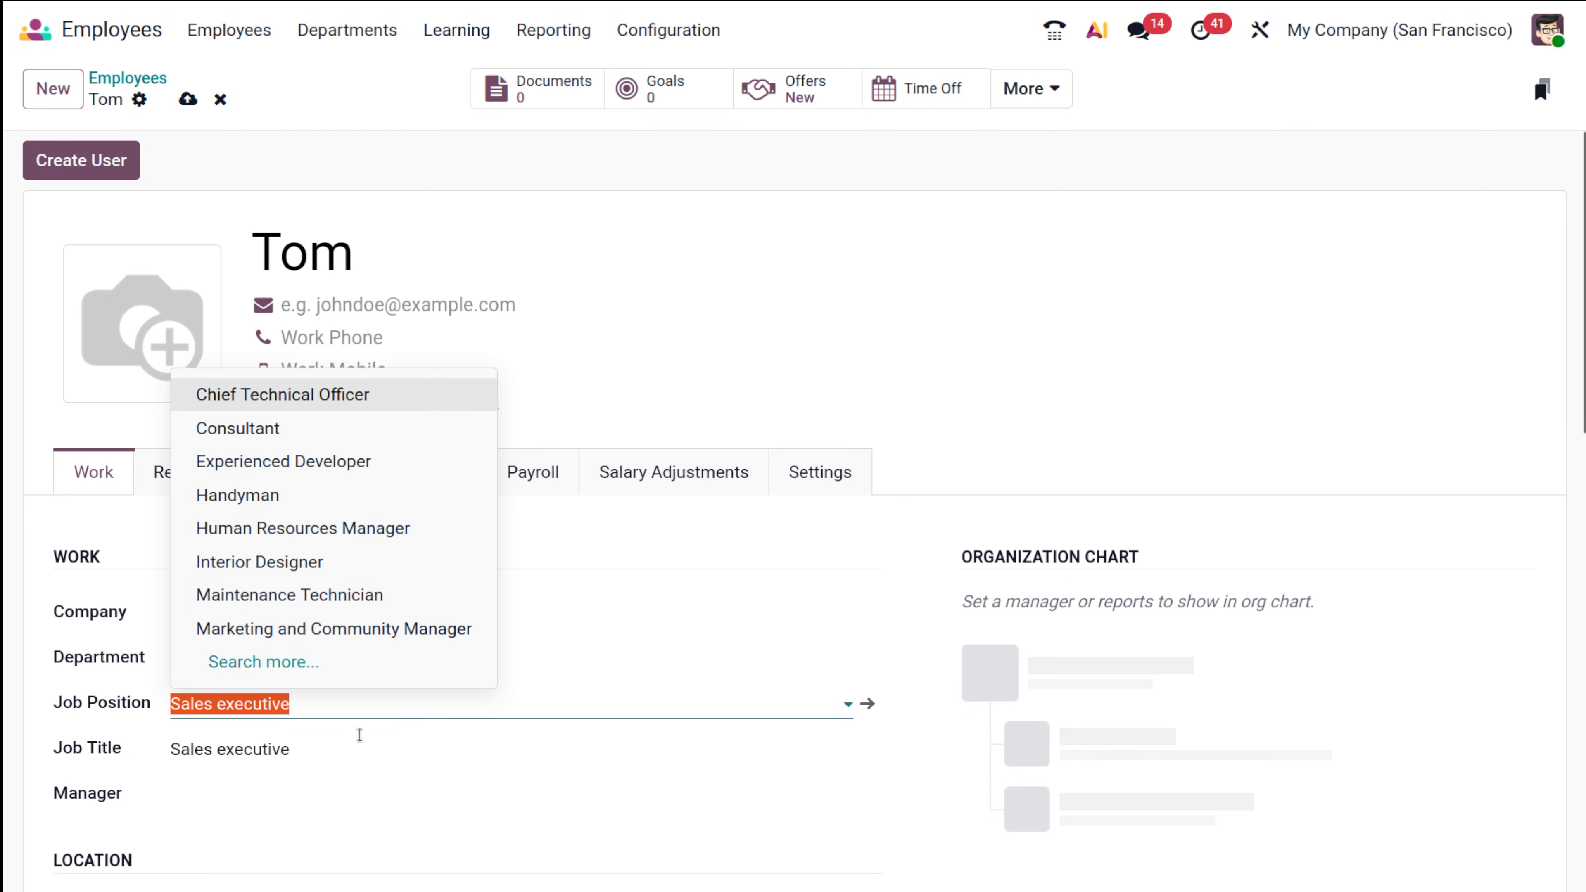
pyautogui.click(658, 313)
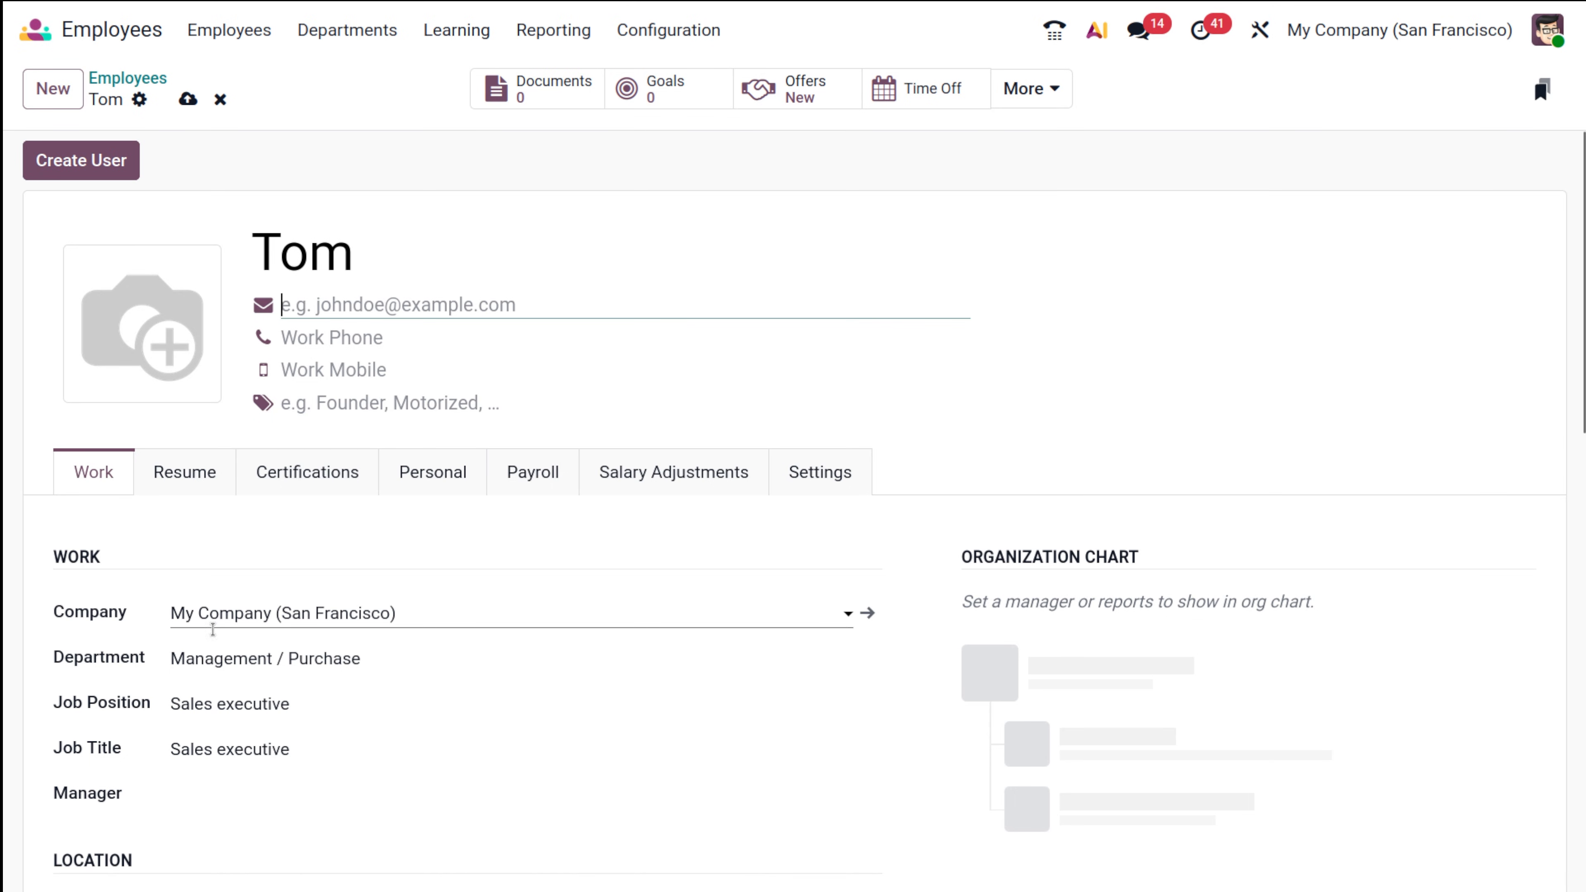
pyautogui.scroll(-5, 354, 773)
pyautogui.scroll(5, 358, 770)
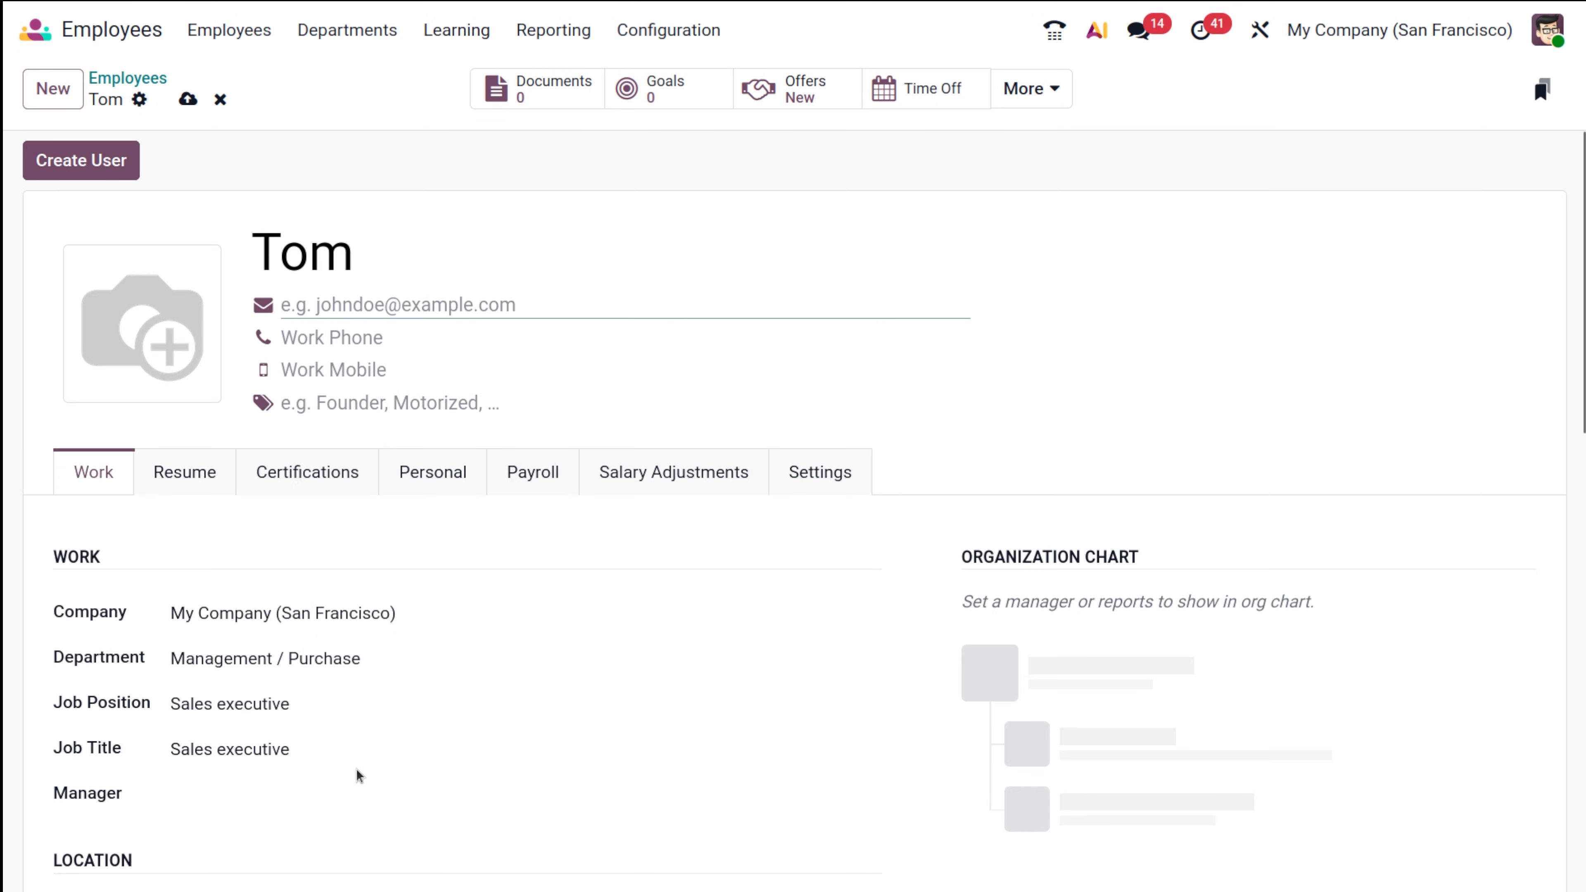
pyautogui.click(188, 100)
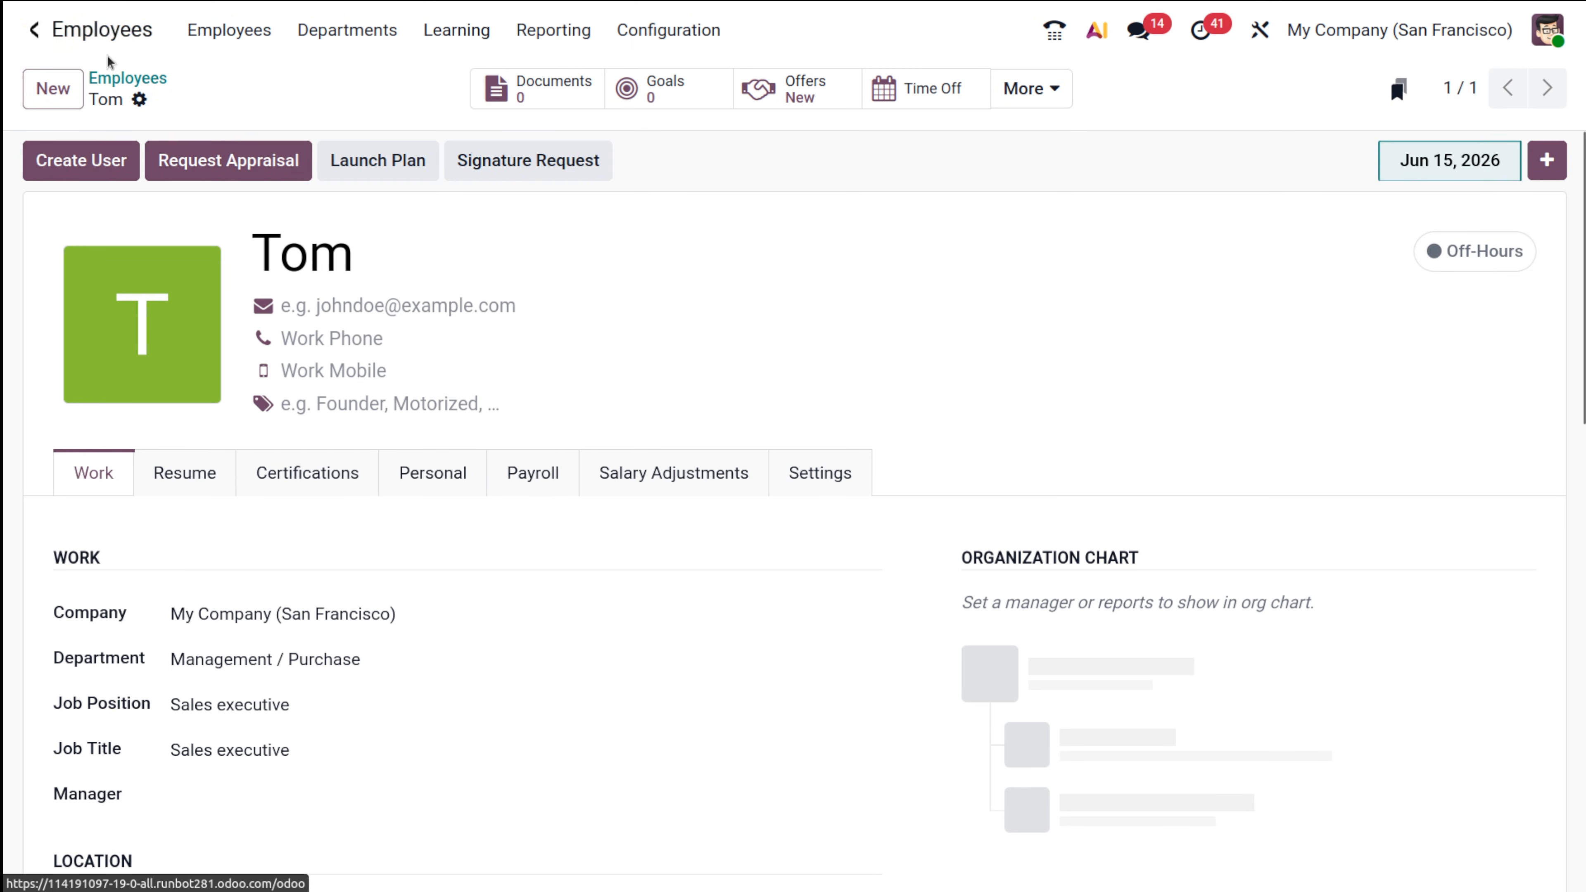
# Leave the new employee's record, check the employee list of the Purchase department, and return to the departments overview
pyautogui.click(127, 78)
pyautogui.click(347, 30)
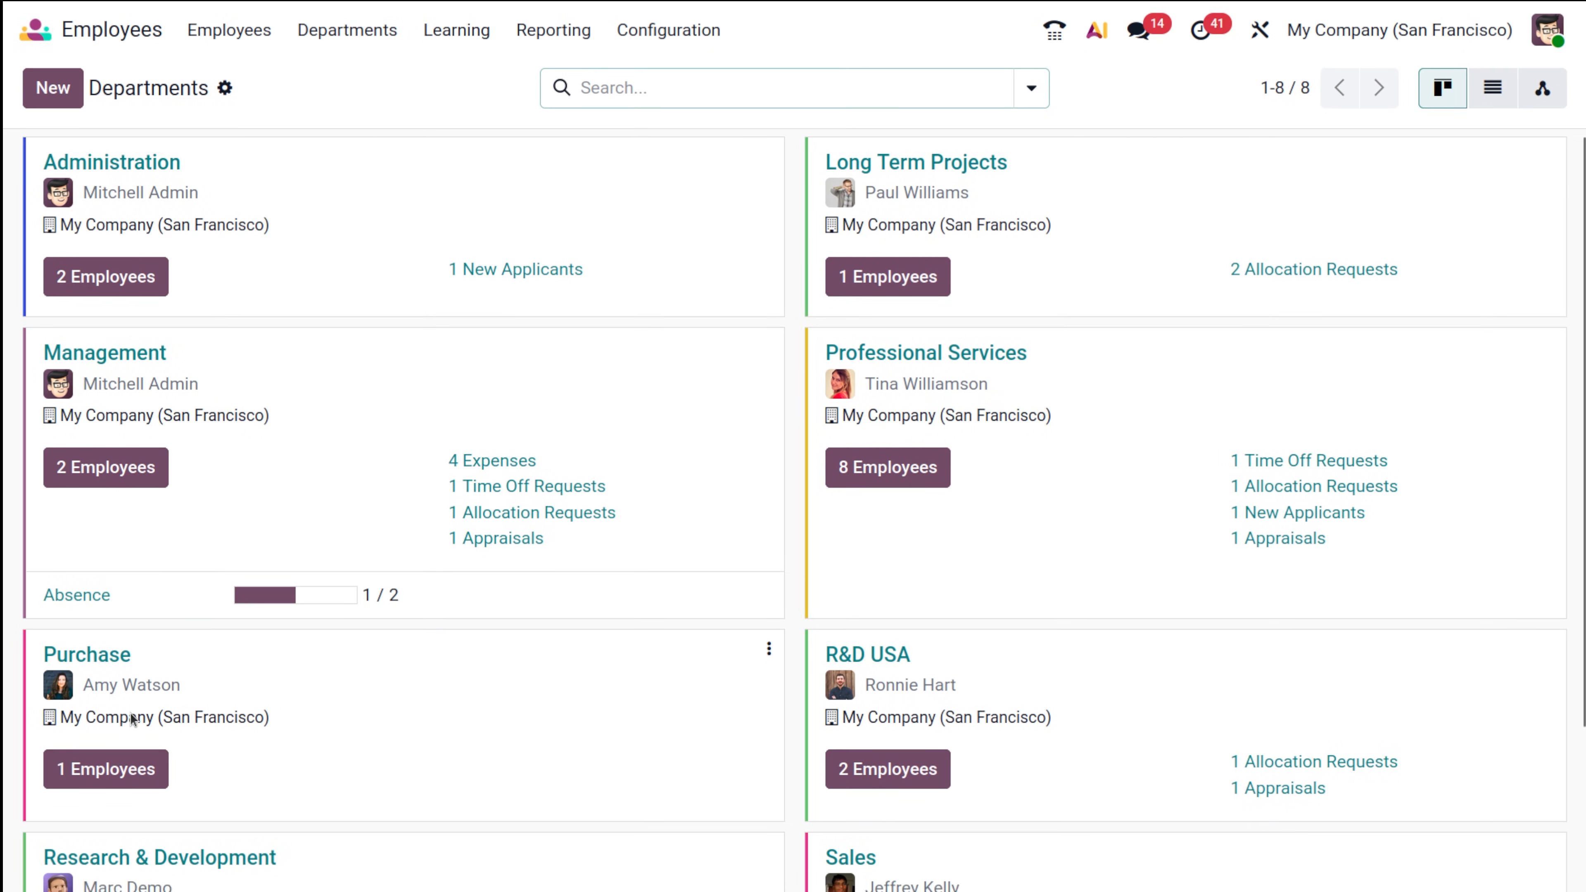
pyautogui.scroll(-3, 131, 720)
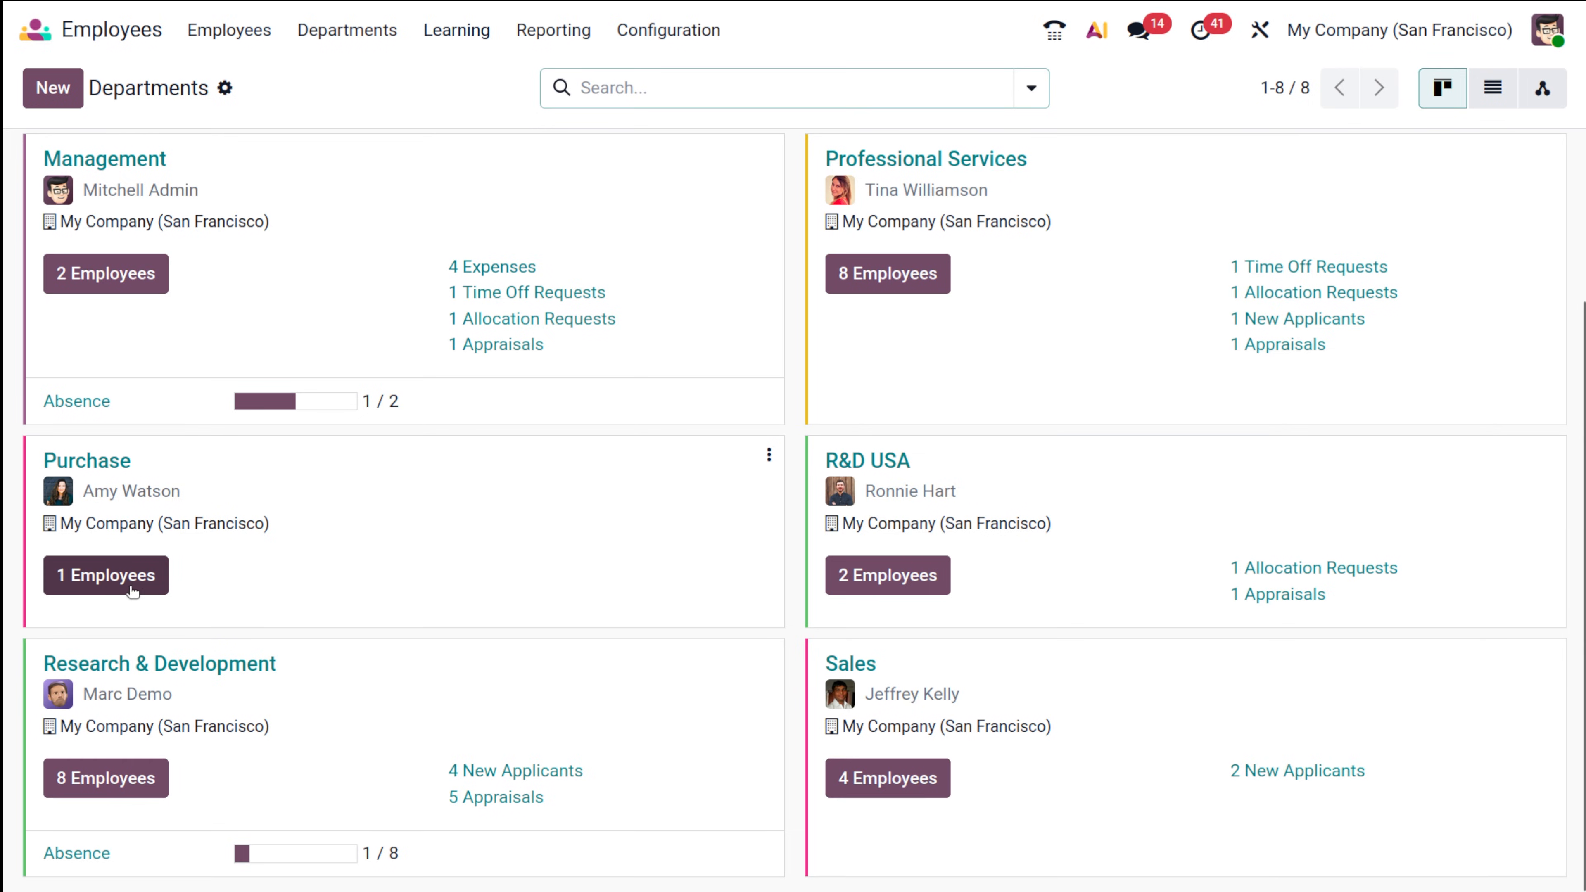
pyautogui.click(99, 578)
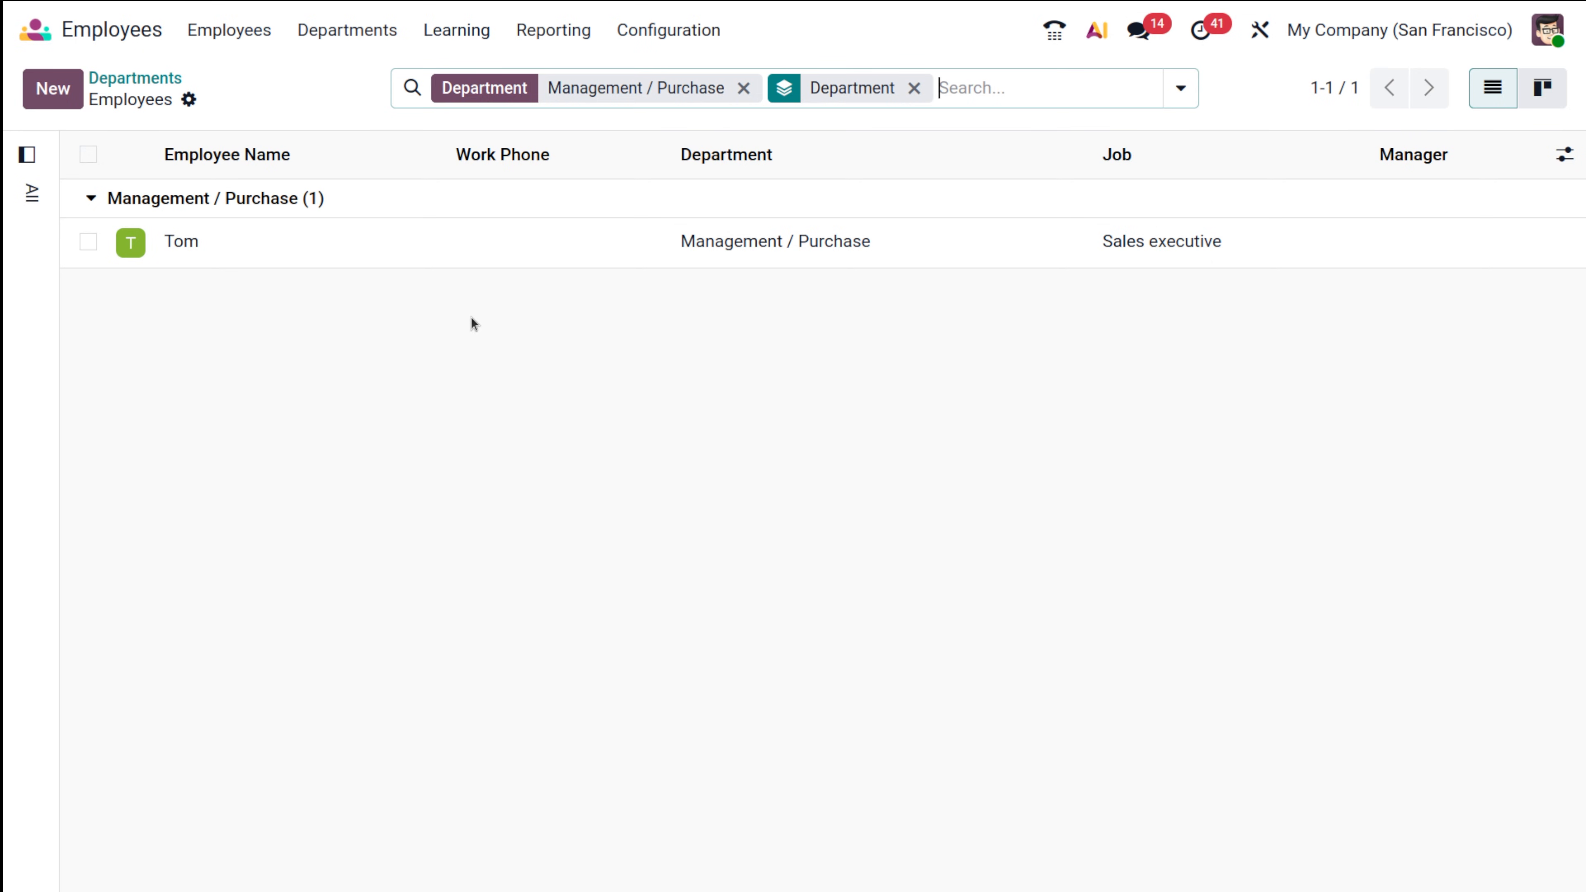
pyautogui.click(163, 80)
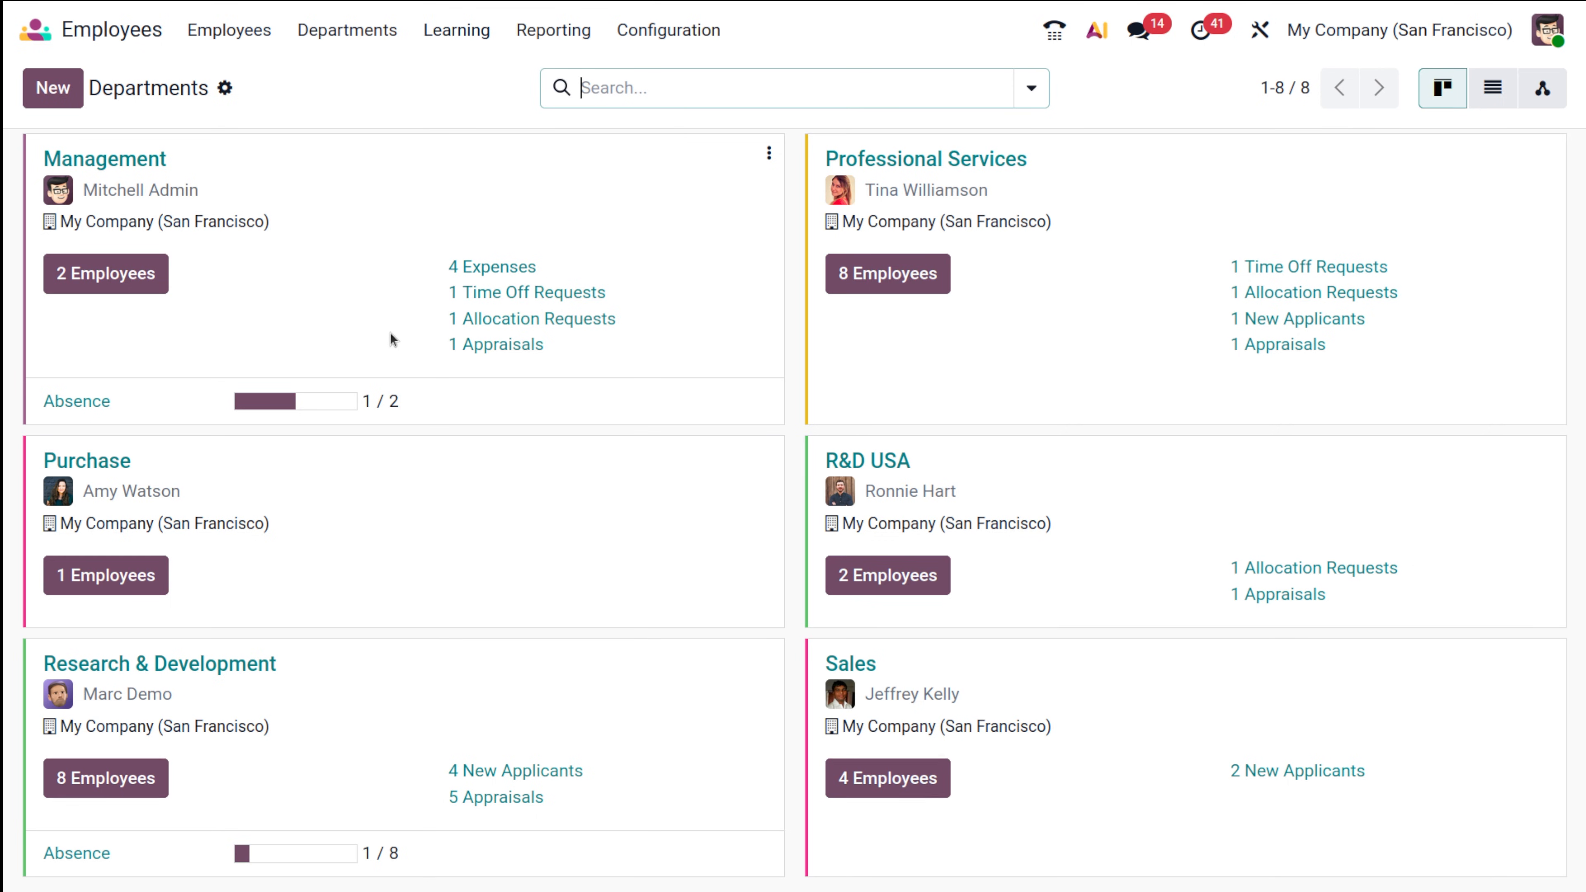
# Display the departments as a hierarchy, examine the Purchase department's record, and return to the hierarchy
pyautogui.click(1545, 76)
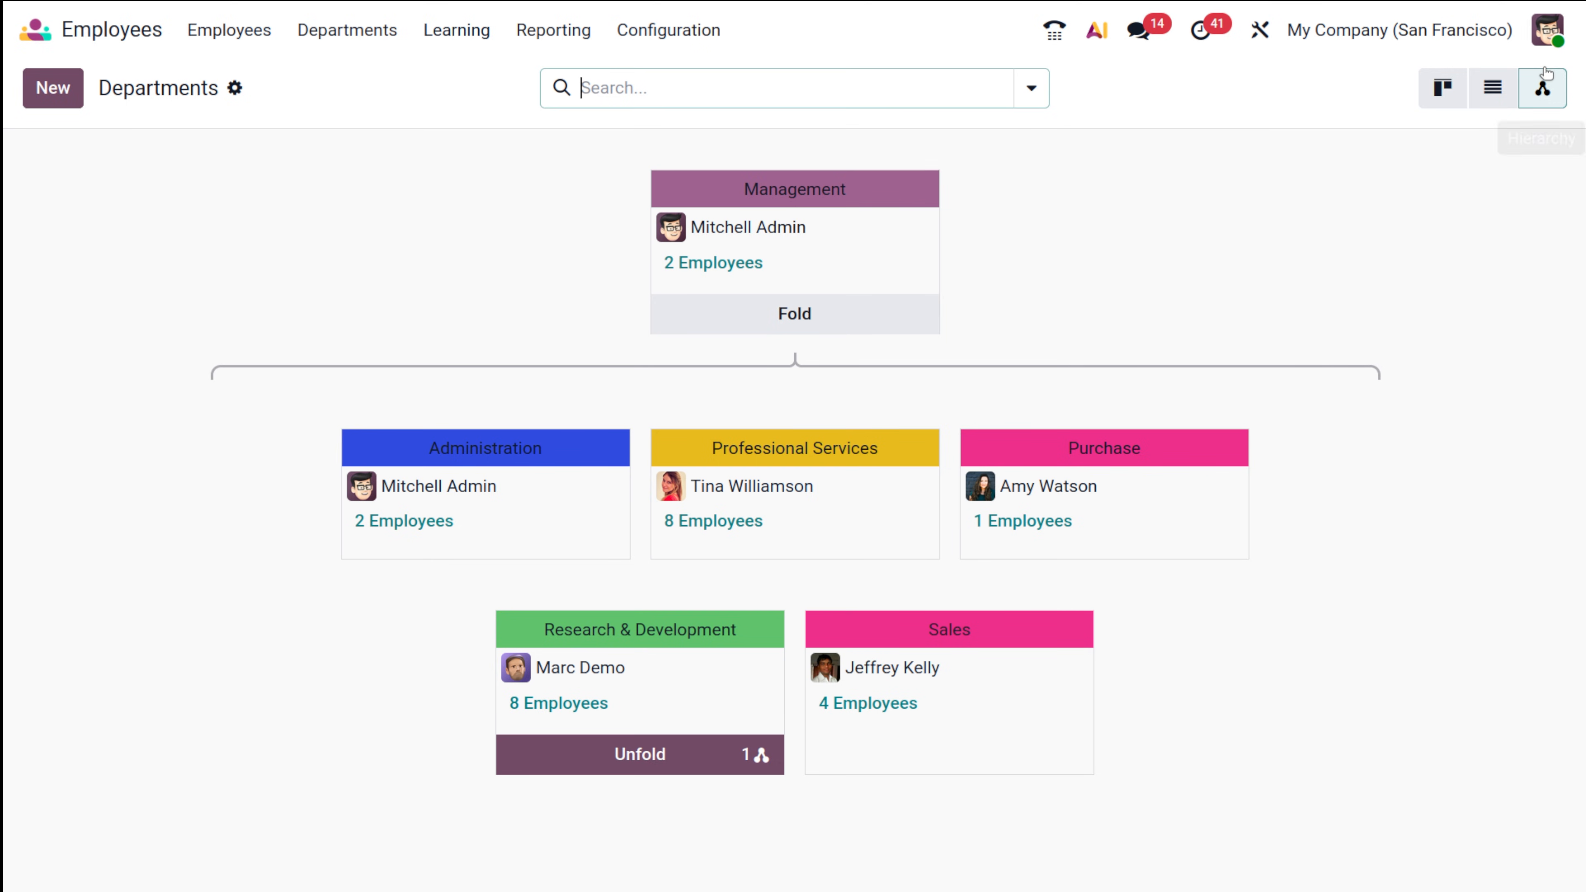
pyautogui.click(1030, 549)
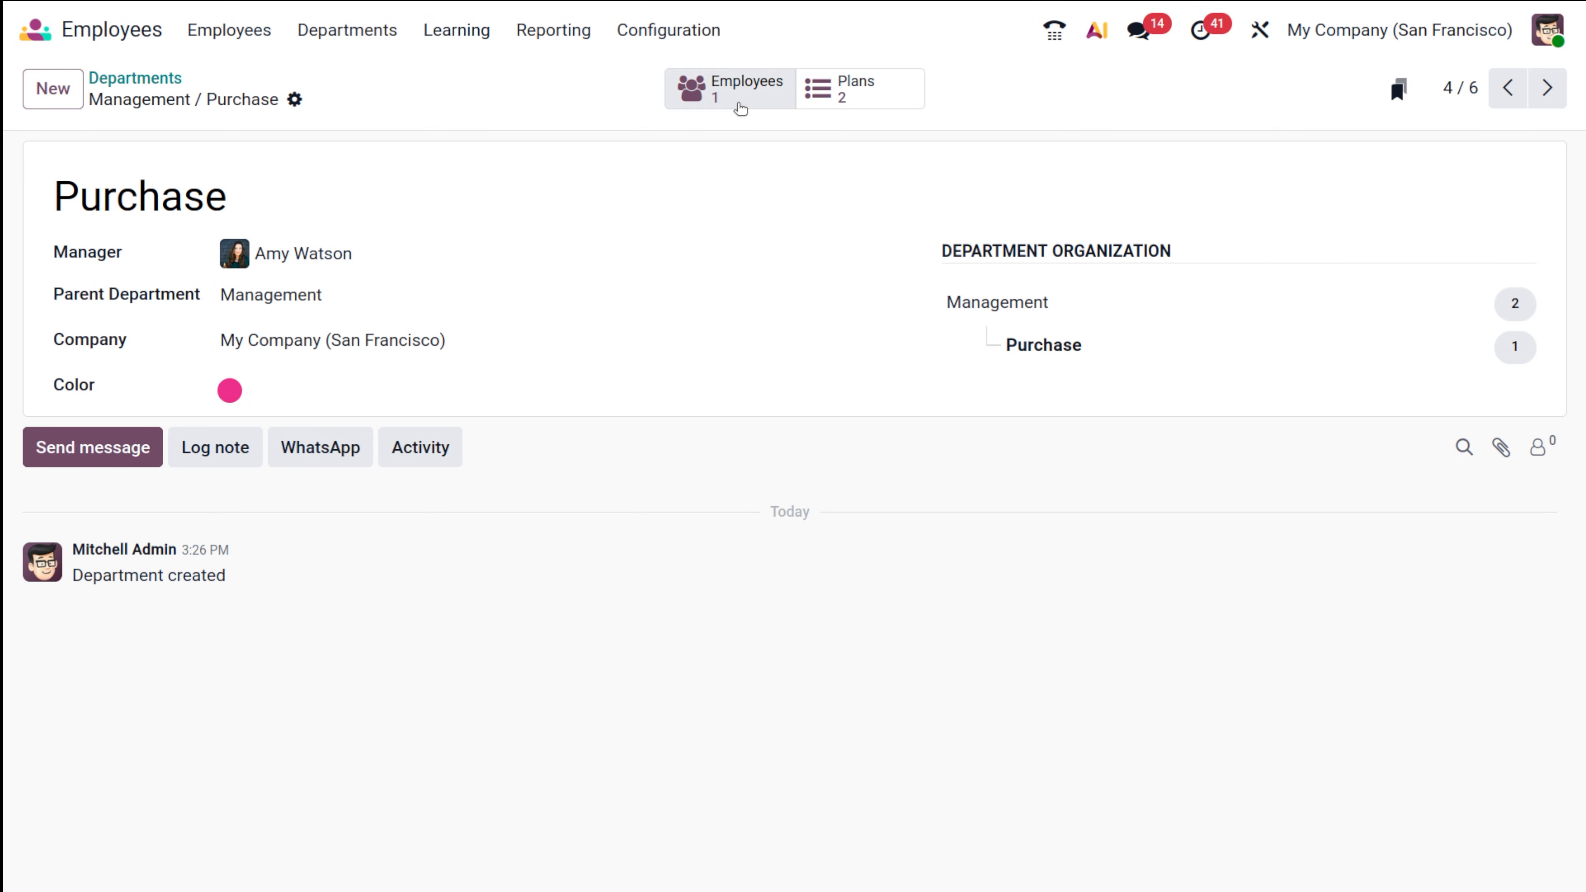
pyautogui.click(134, 80)
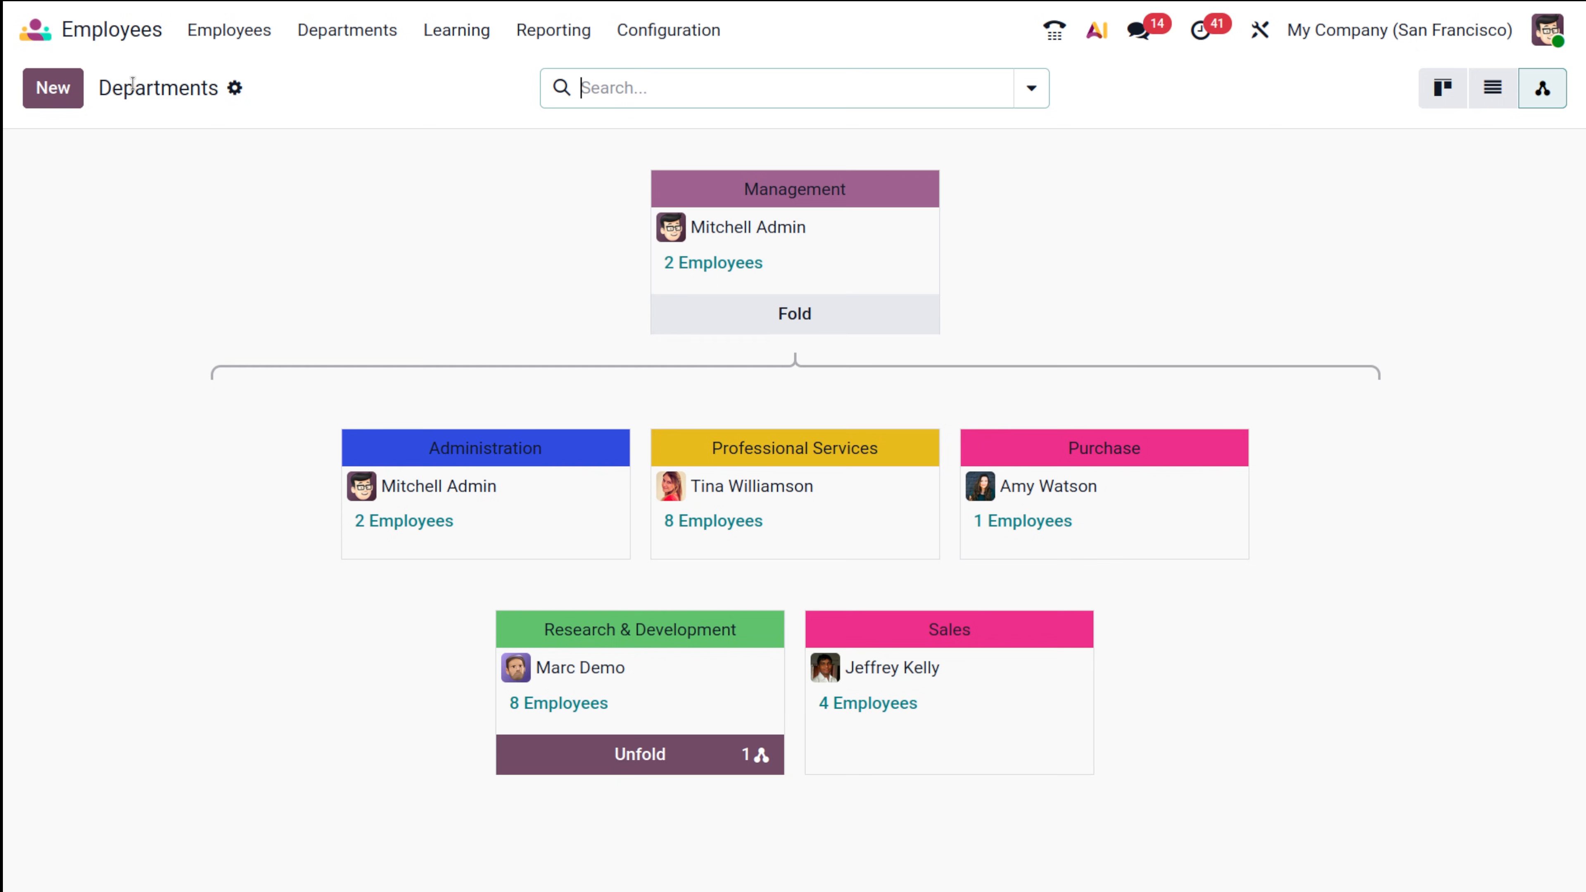